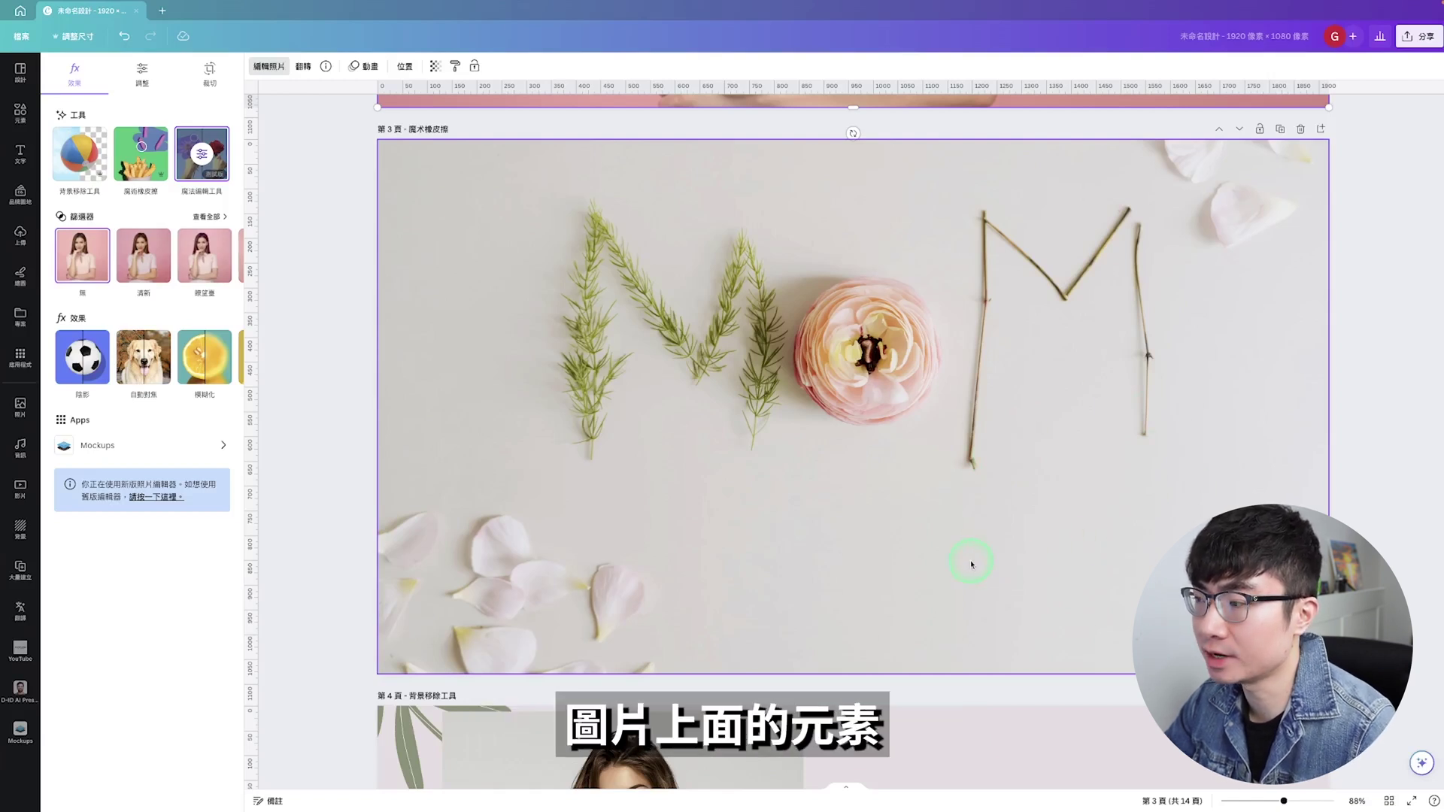
Select the flower-and-twig MOM photo on page 3
click(1203, 408)
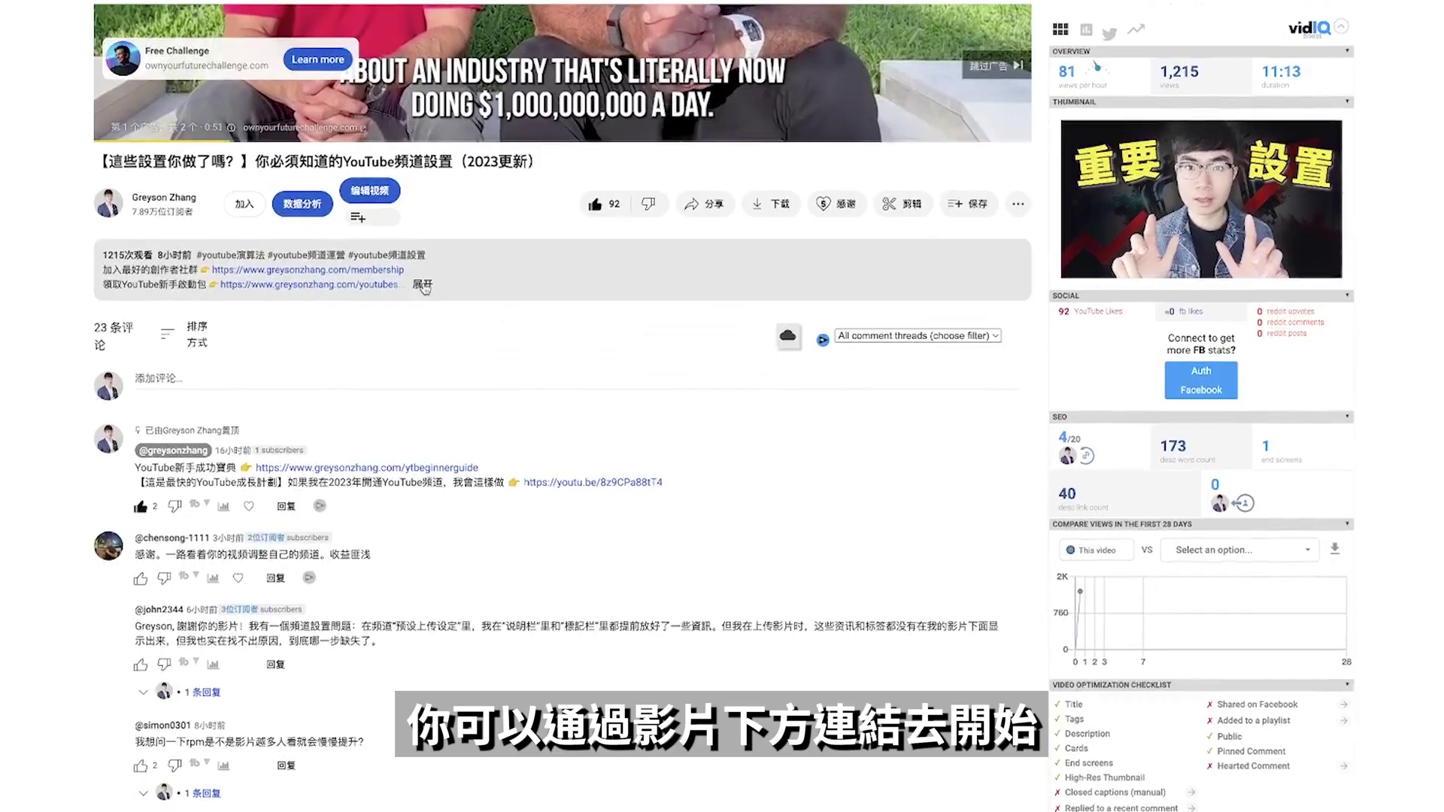
Switch to the YouTube video page, expand its description, and follow the Canva Pro trial link to review the pricing plans
click(423, 285)
scroll(524, 384, down, 2)
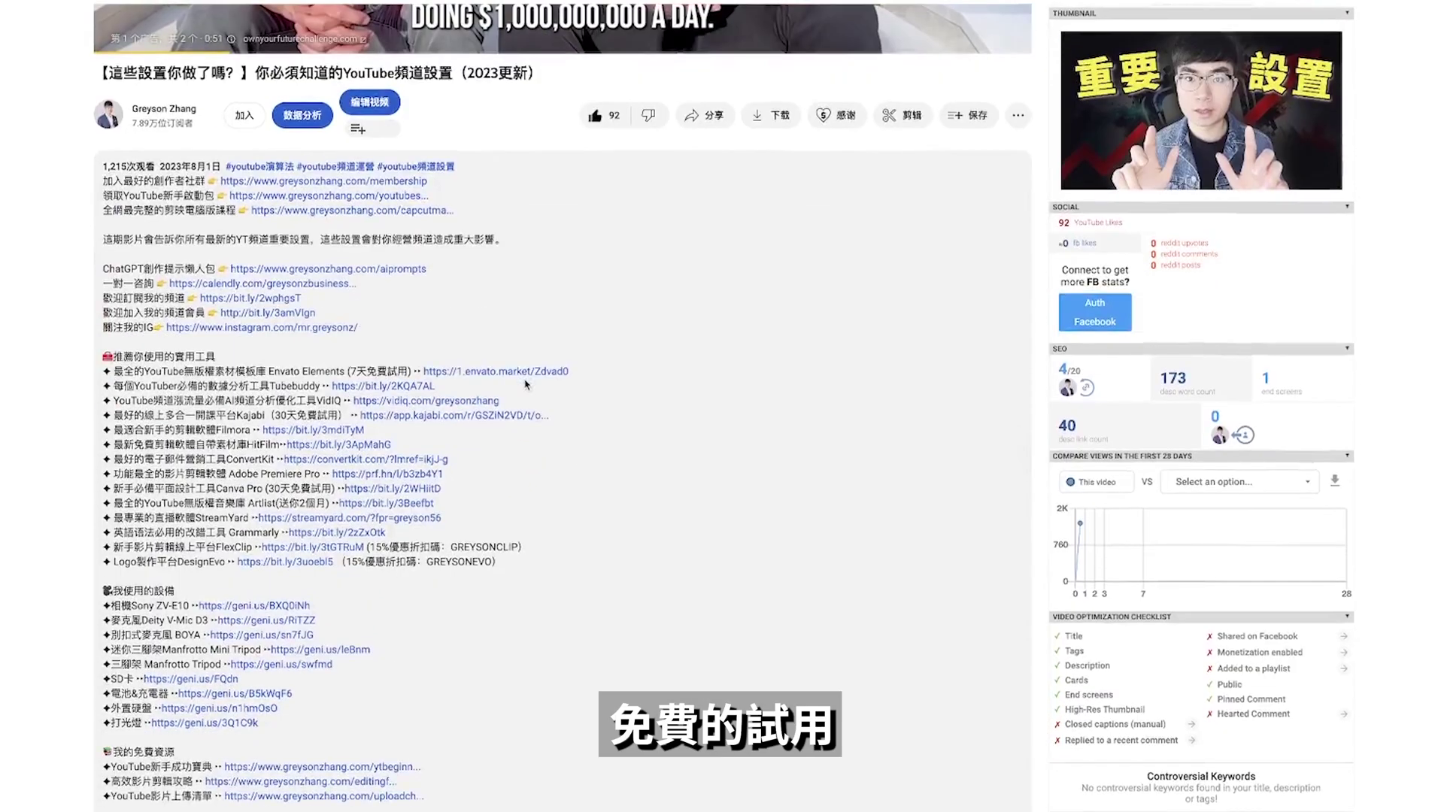
scroll(525, 385, down, 1)
click(358, 459)
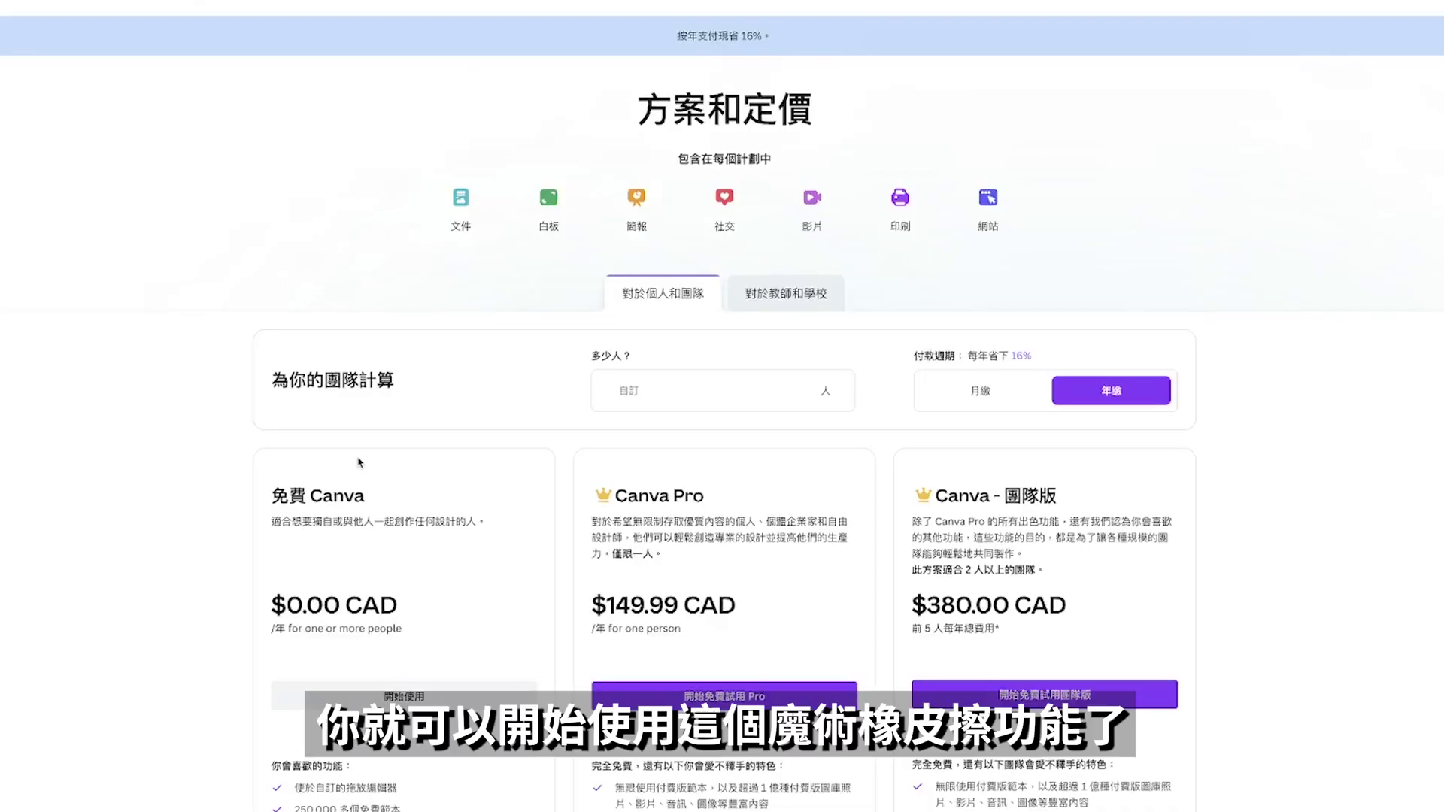
scroll(358, 462, down, 3)
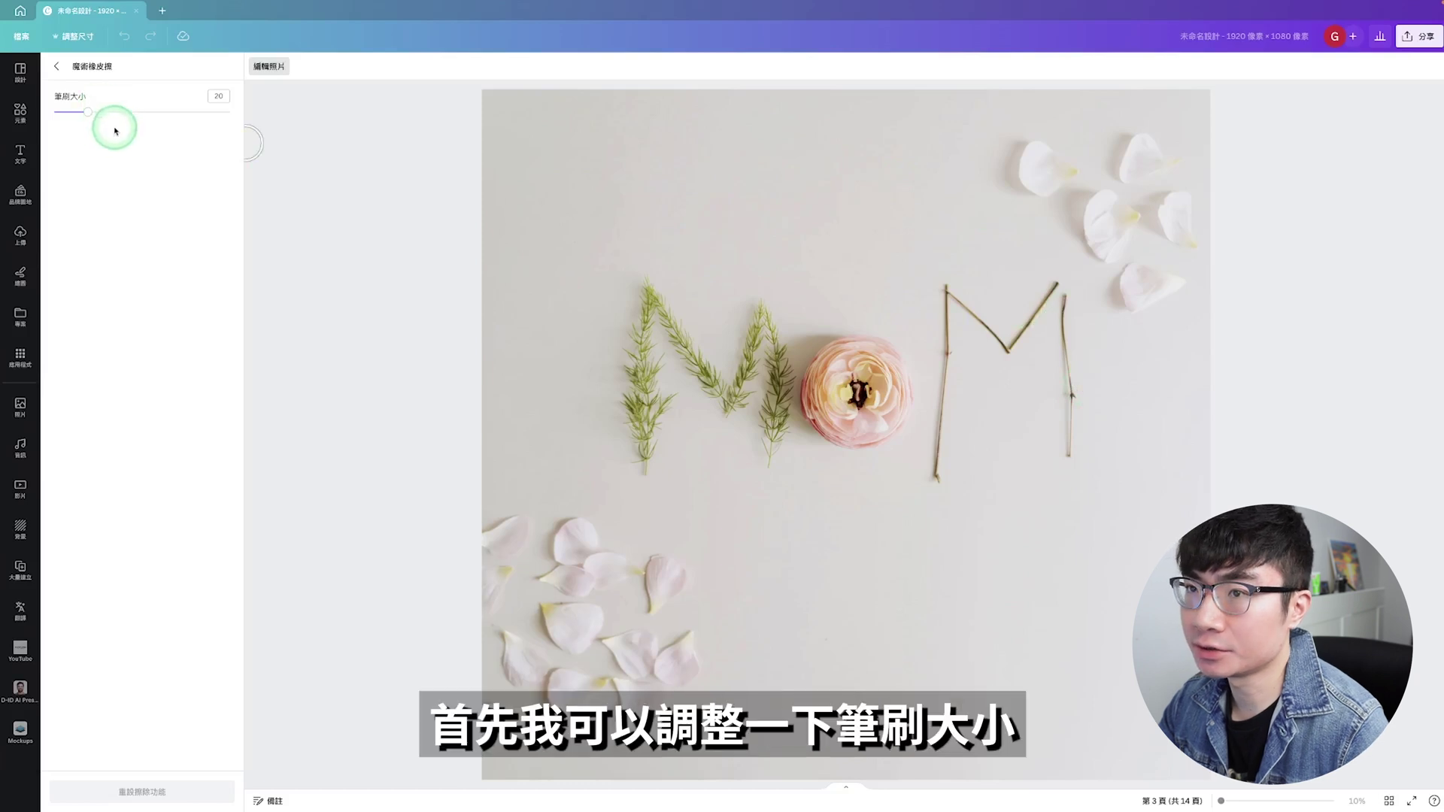
Back in Canva, set the Magic Eraser brush size to 33 and brush over the twig letter M in the MOM photo
drag(89, 112, 110, 112)
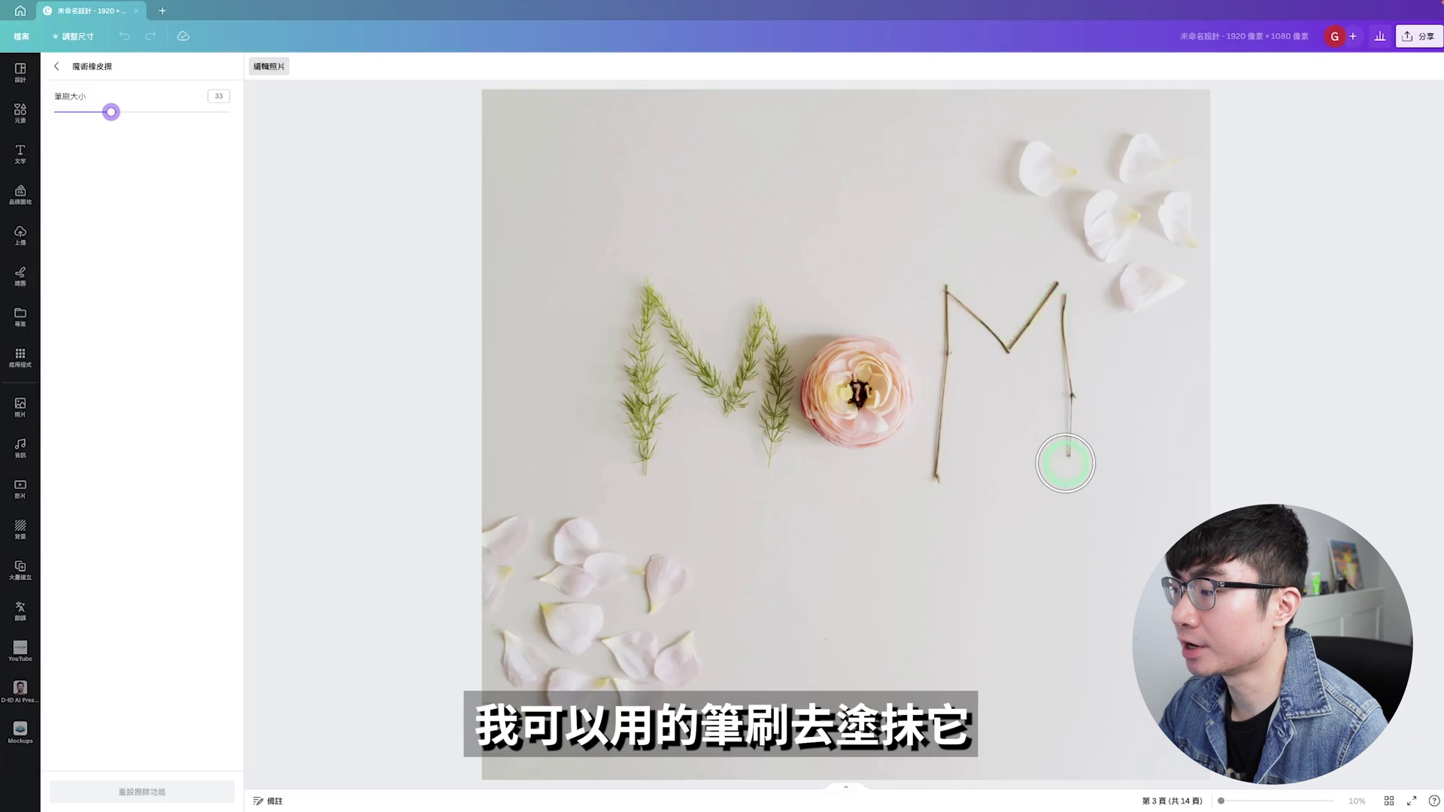
mouse_move(1065, 463)
mouse_down()
mouse_move(1049, 296)
mouse_move(954, 292)
mouse_move(940, 481)
mouse_up()
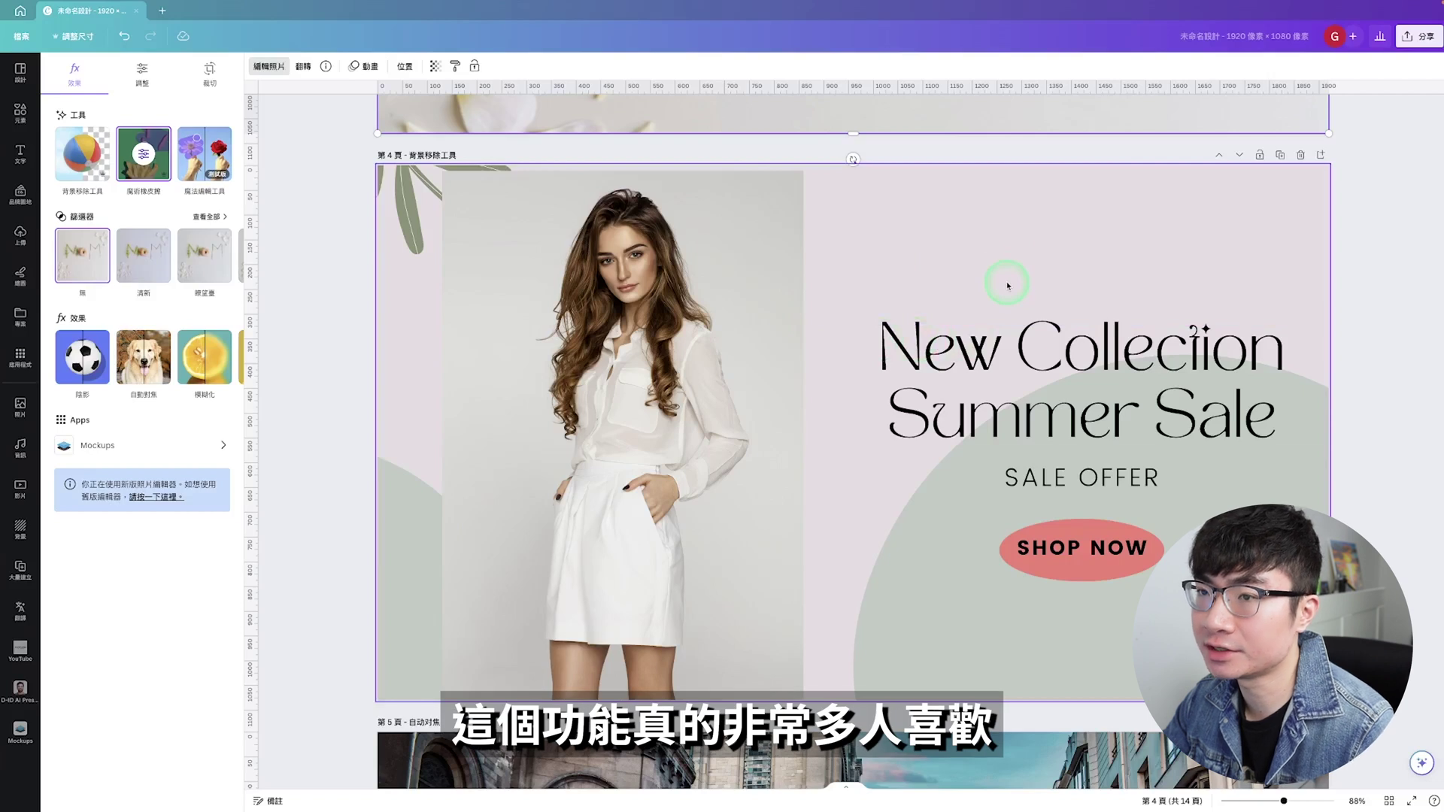
Remove the background from the woman's photo on page 4 and enlarge the photo slightly
click(741, 268)
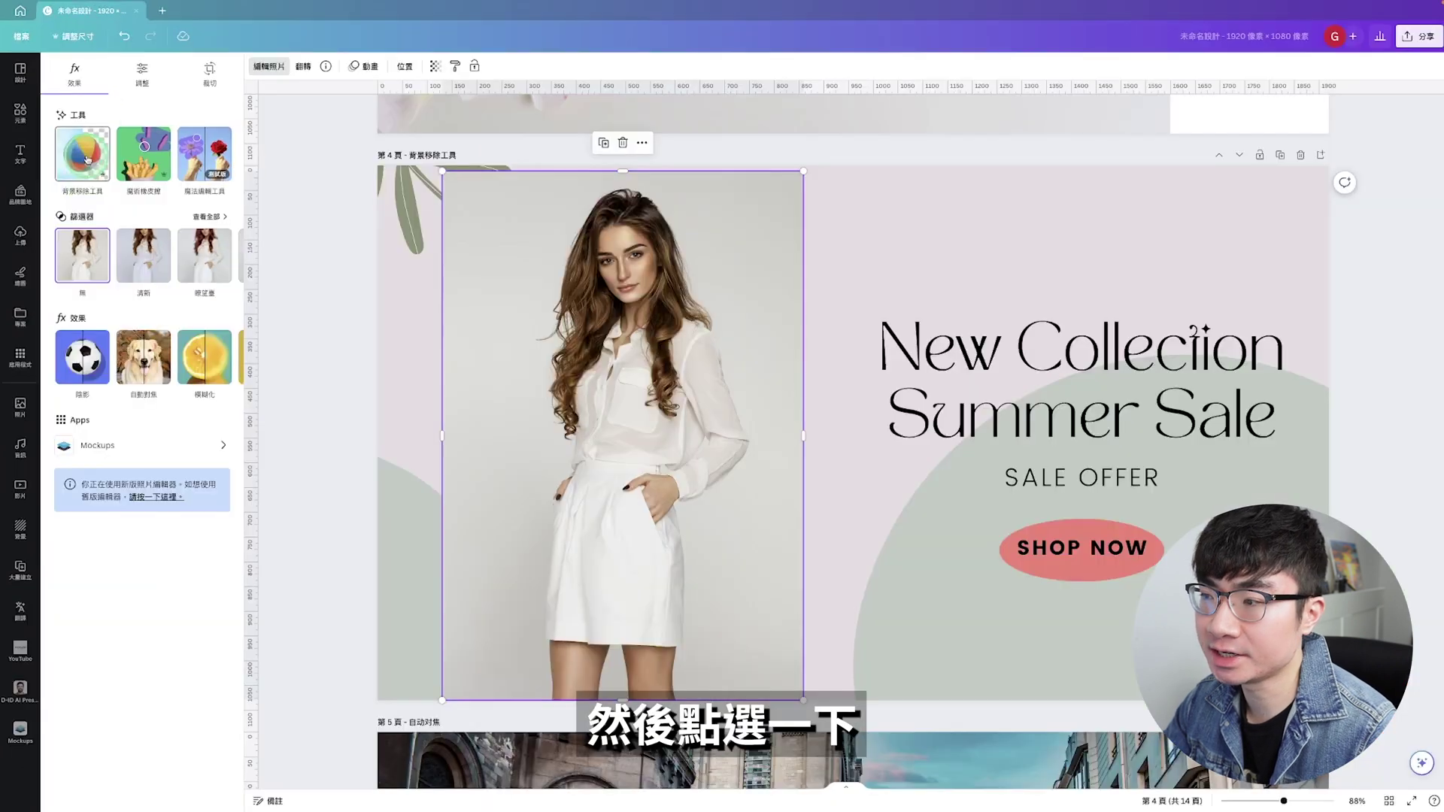
click(87, 160)
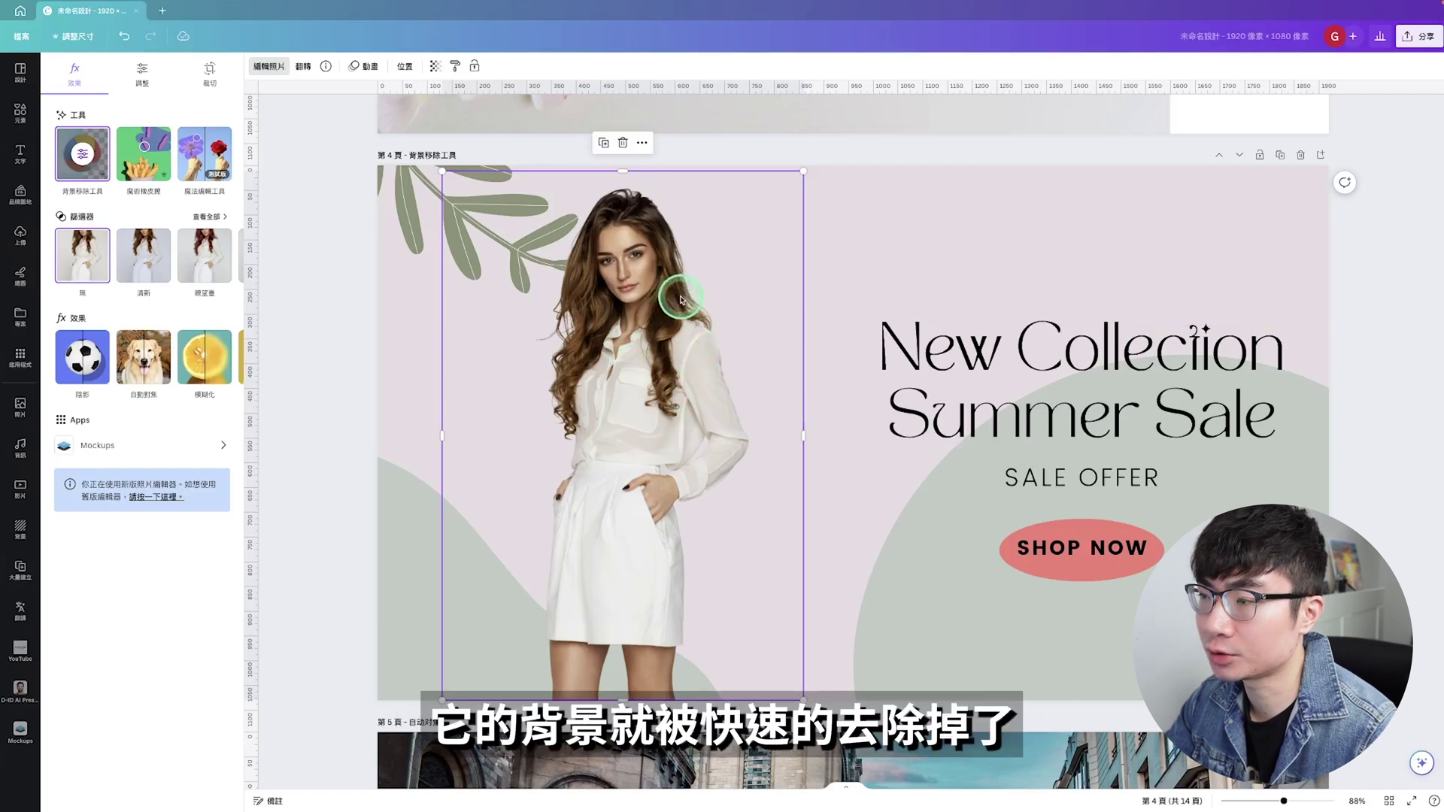
mouse_move(803, 171)
mouse_down()
mouse_move(691, 298)
mouse_move(821, 164)
mouse_move(802, 179)
mouse_move(808, 165)
mouse_up()
click(695, 336)
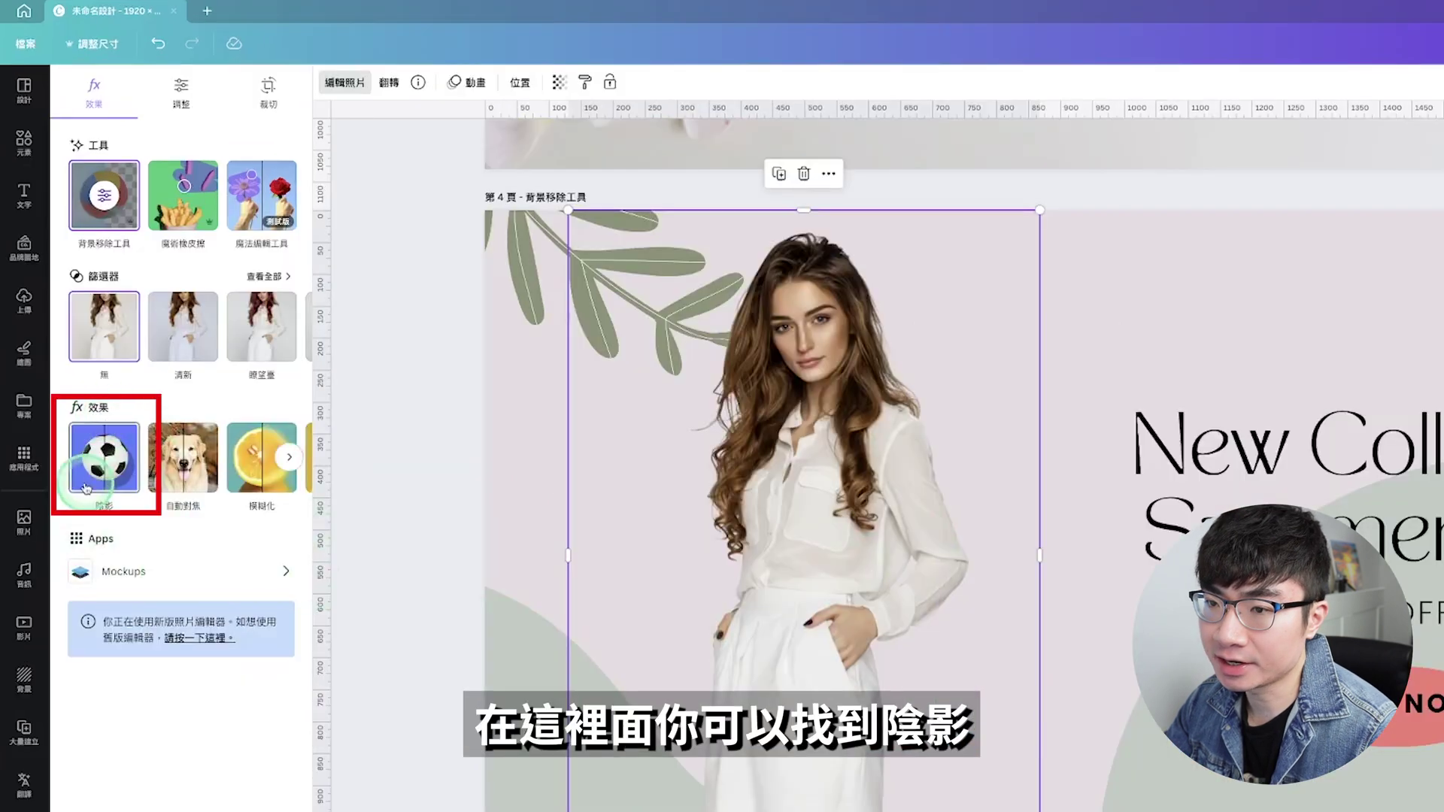
Apply a Glow (光暈) shadow to the woman's cutout with size 39, blur 50, angle 79 and distance 33
click(86, 365)
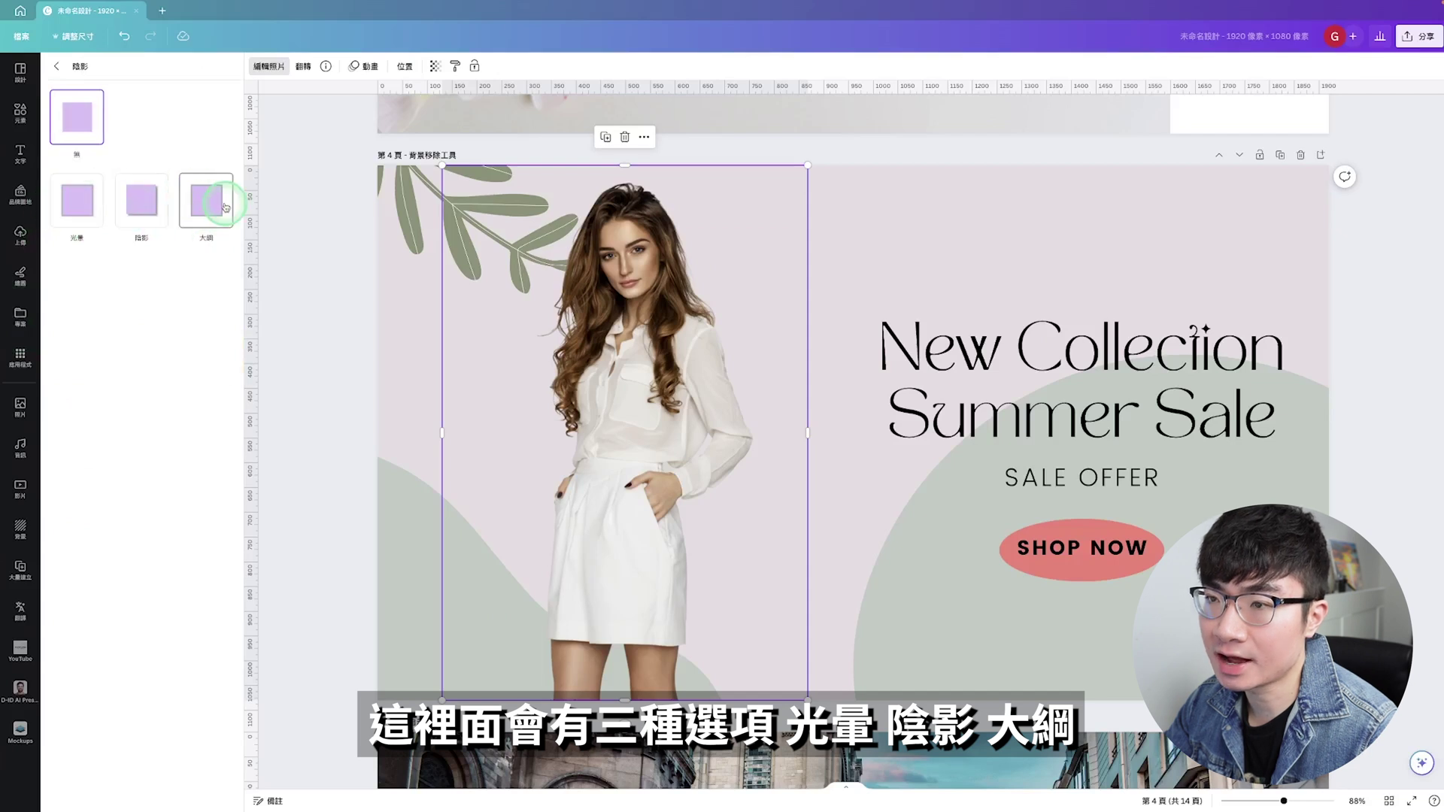
click(87, 209)
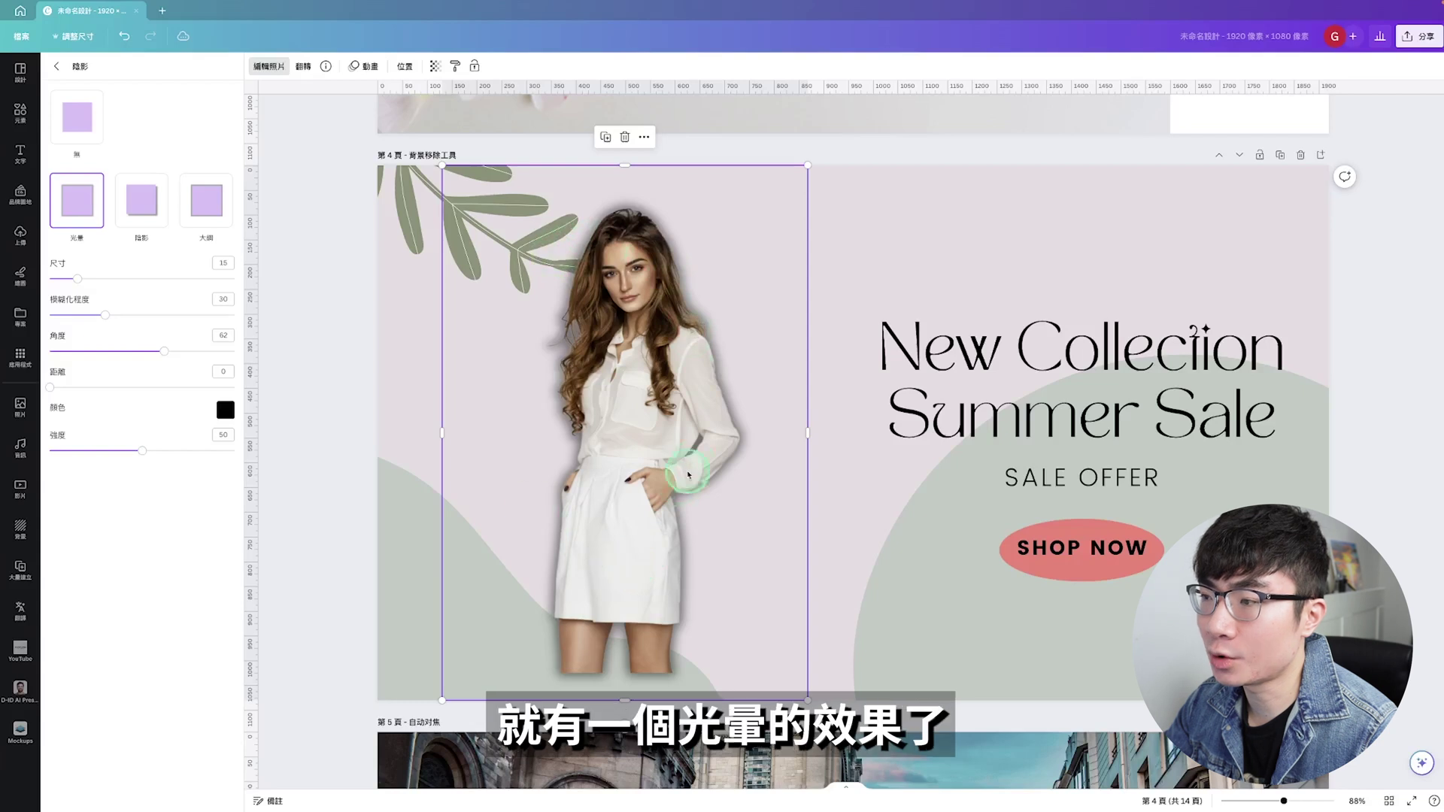
drag(82, 282, 196, 351)
drag(49, 387, 111, 387)
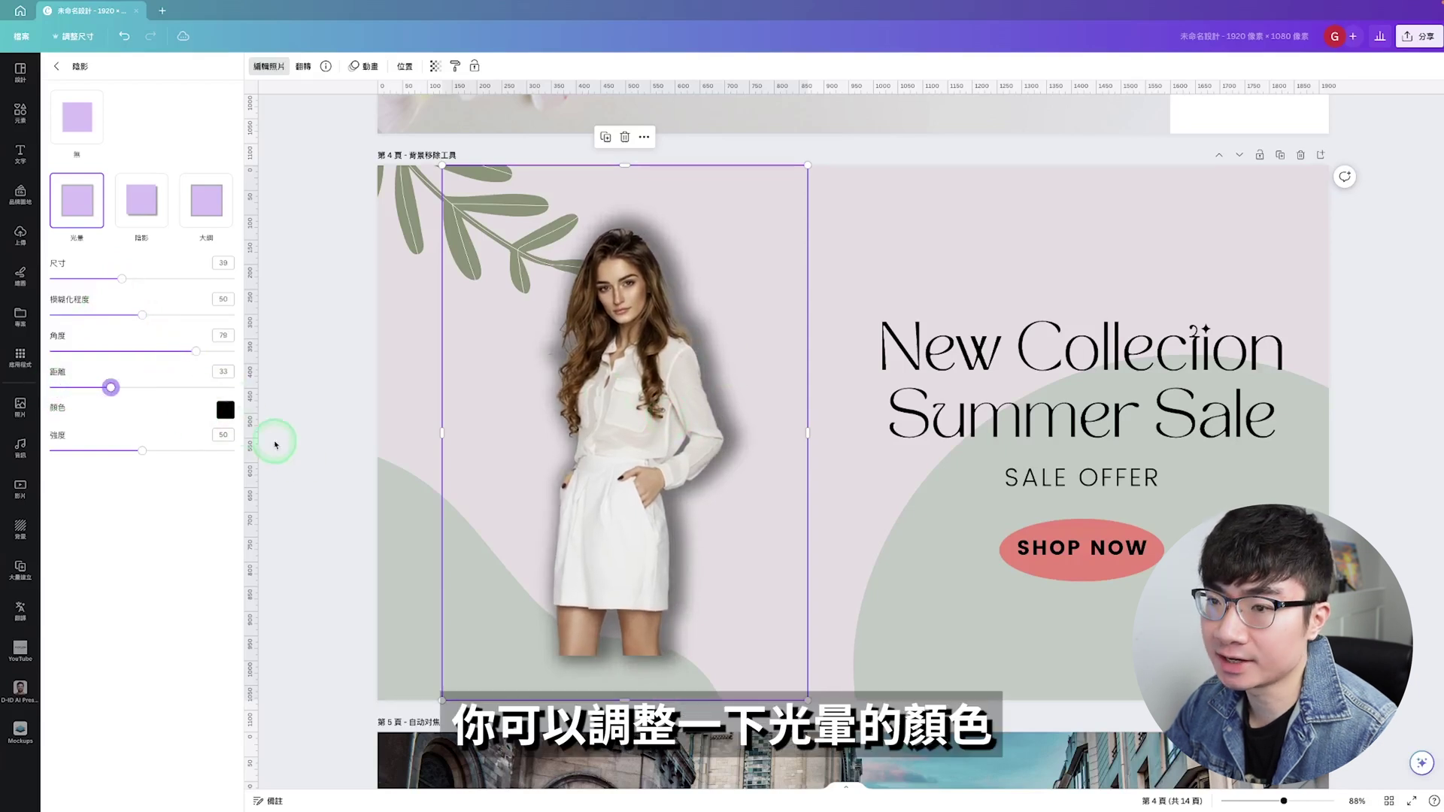
Change the glow colour around the woman to dark red and raise its intensity
click(225, 410)
click(358, 447)
click(363, 473)
click(142, 452)
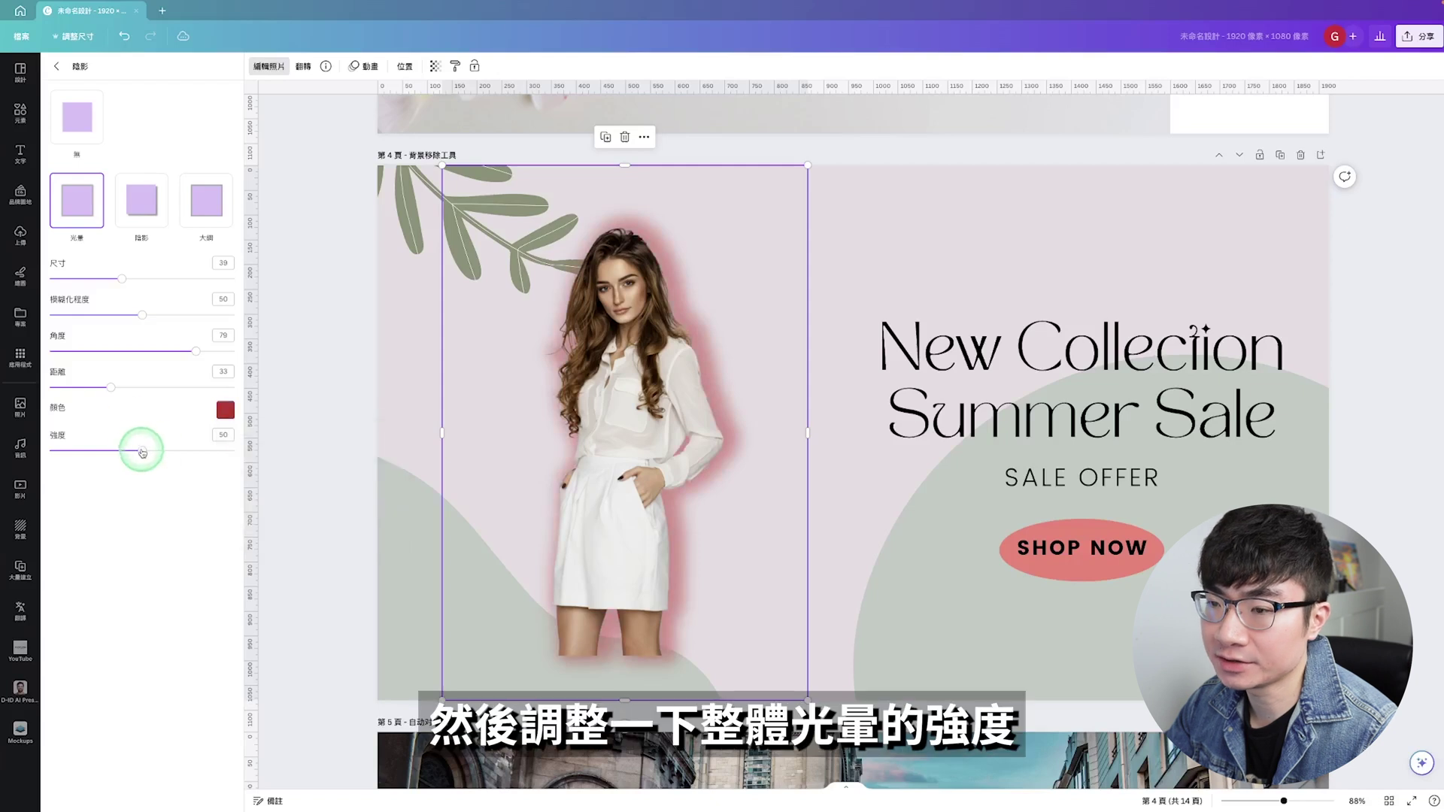
drag(142, 452, 174, 452)
click(745, 361)
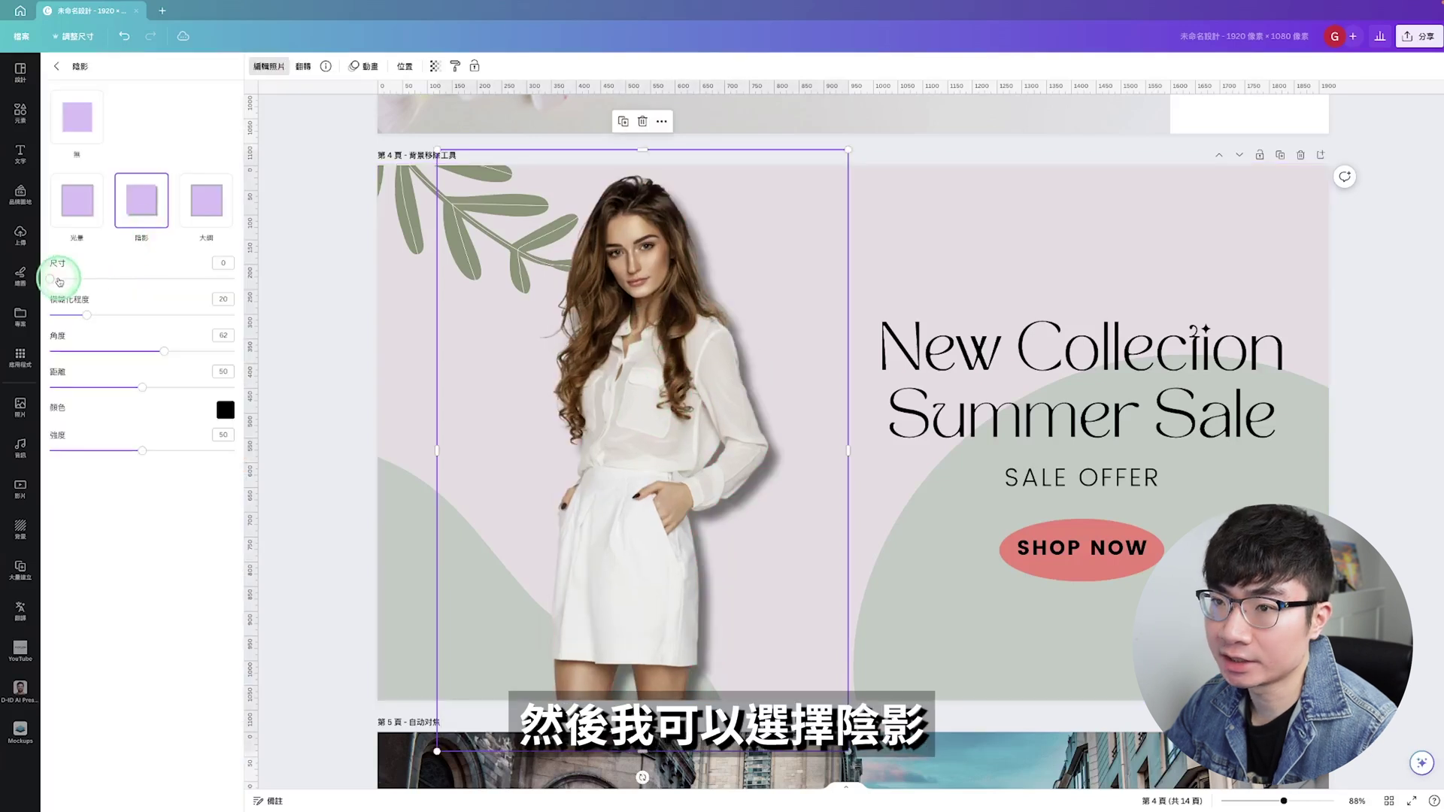
Give the woman's cutout a drop shadow (陰影) with size 37, angle 67, distance 56 and a higher intensity
mouse_move(113, 280)
mouse_down()
mouse_move(96, 281)
mouse_move(117, 279)
mouse_up()
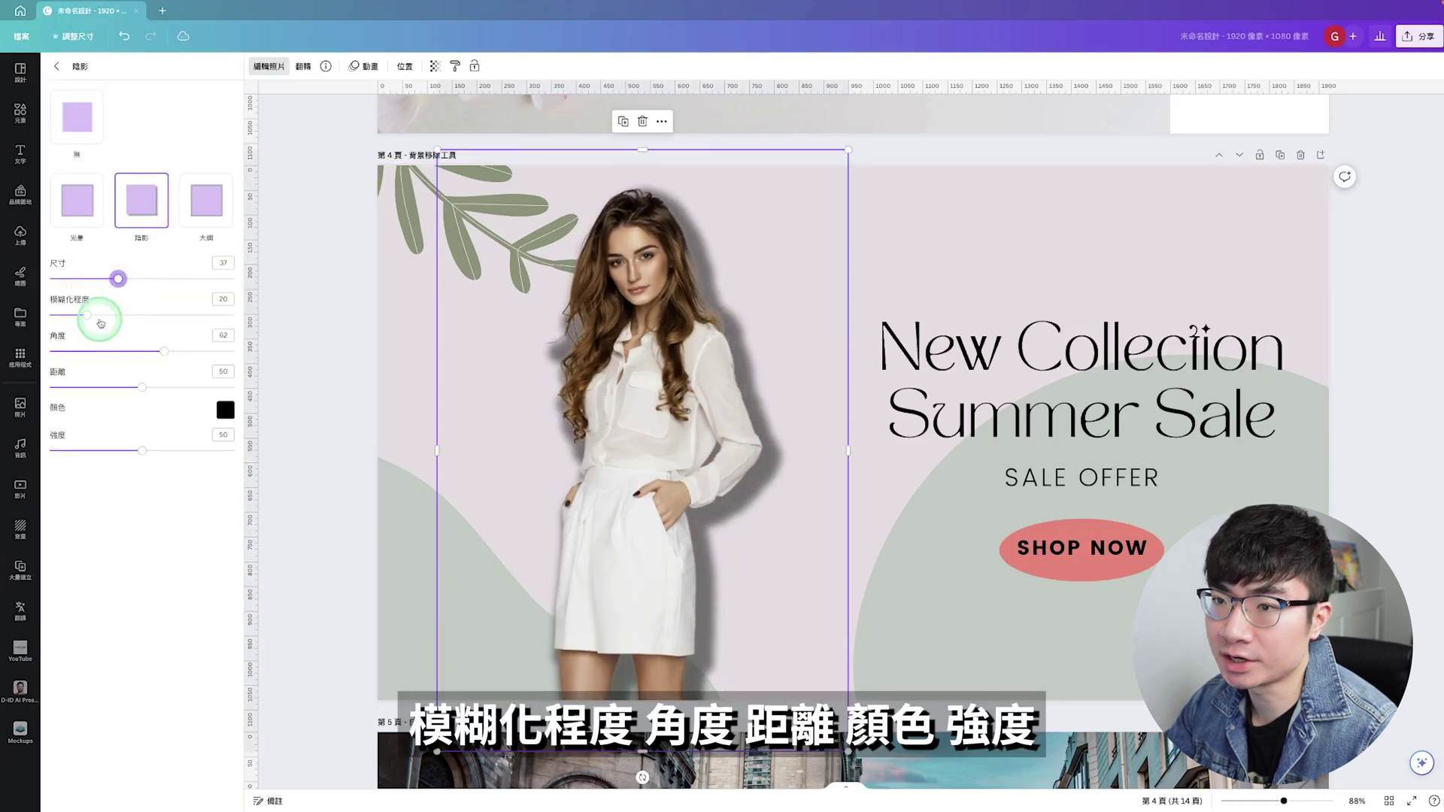
drag(157, 350, 153, 387)
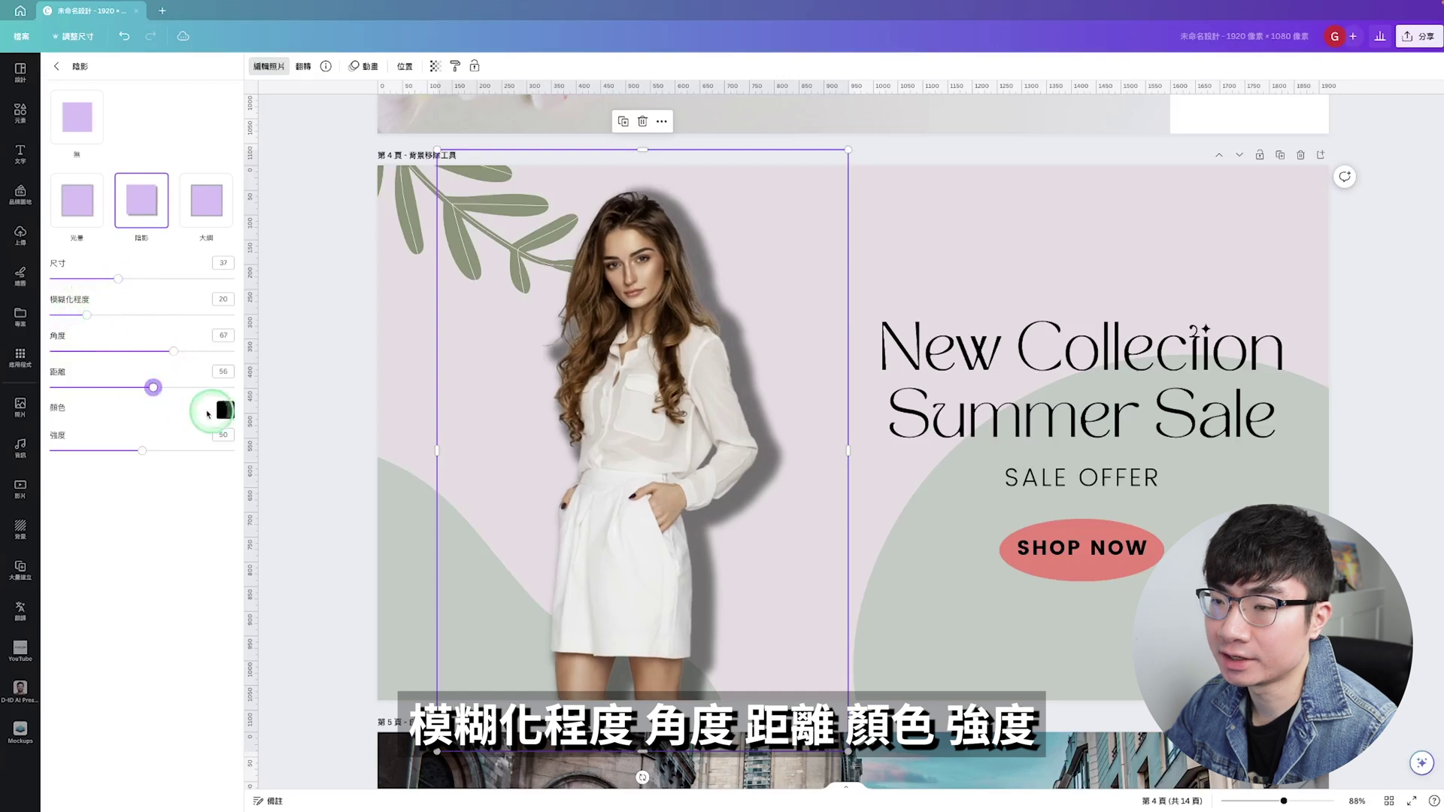
drag(147, 454, 171, 464)
Switch the woman's shadow style to Outline (大綱) with size 11, blur 21, angle 75, distance 21 and a reduced intensity
click(206, 200)
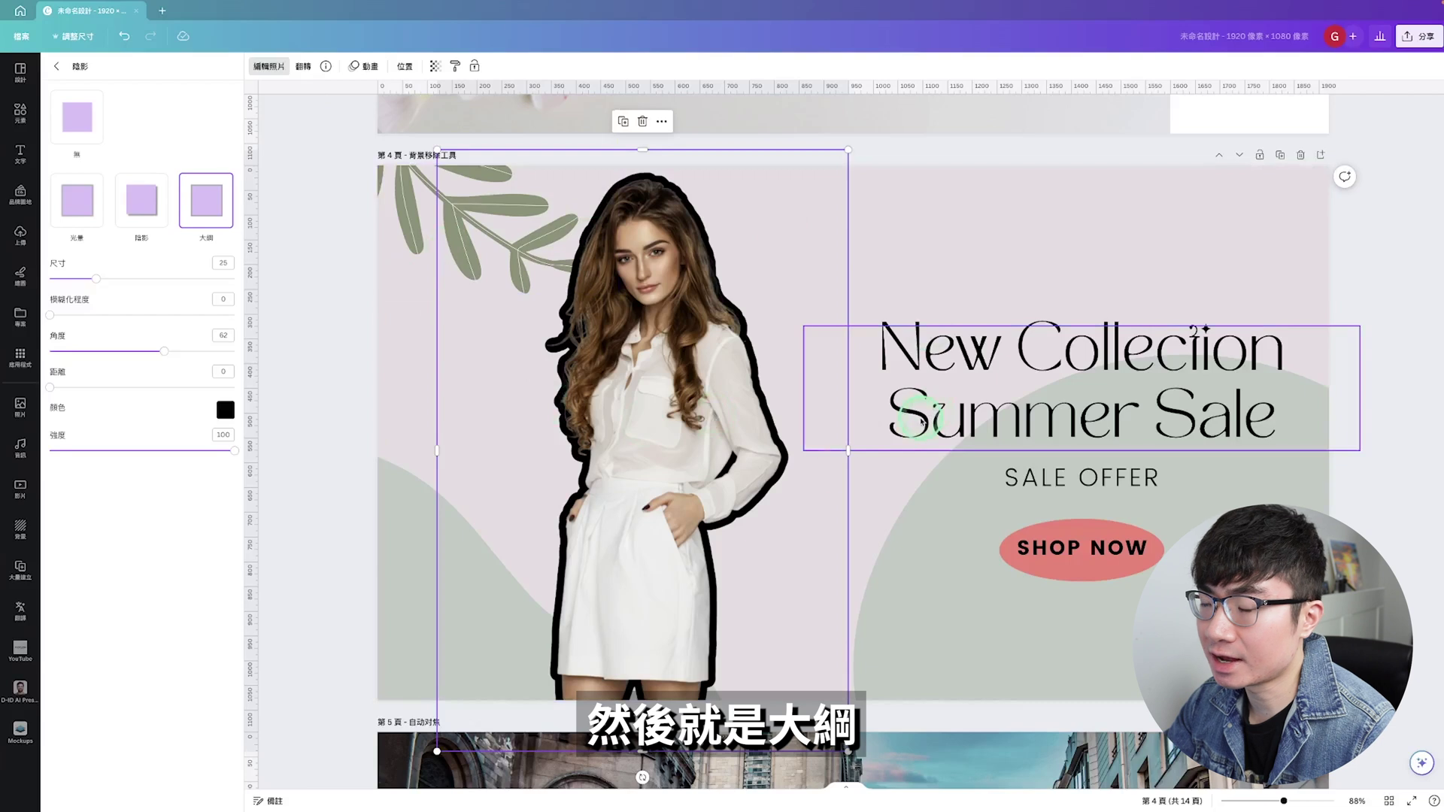
click(632, 385)
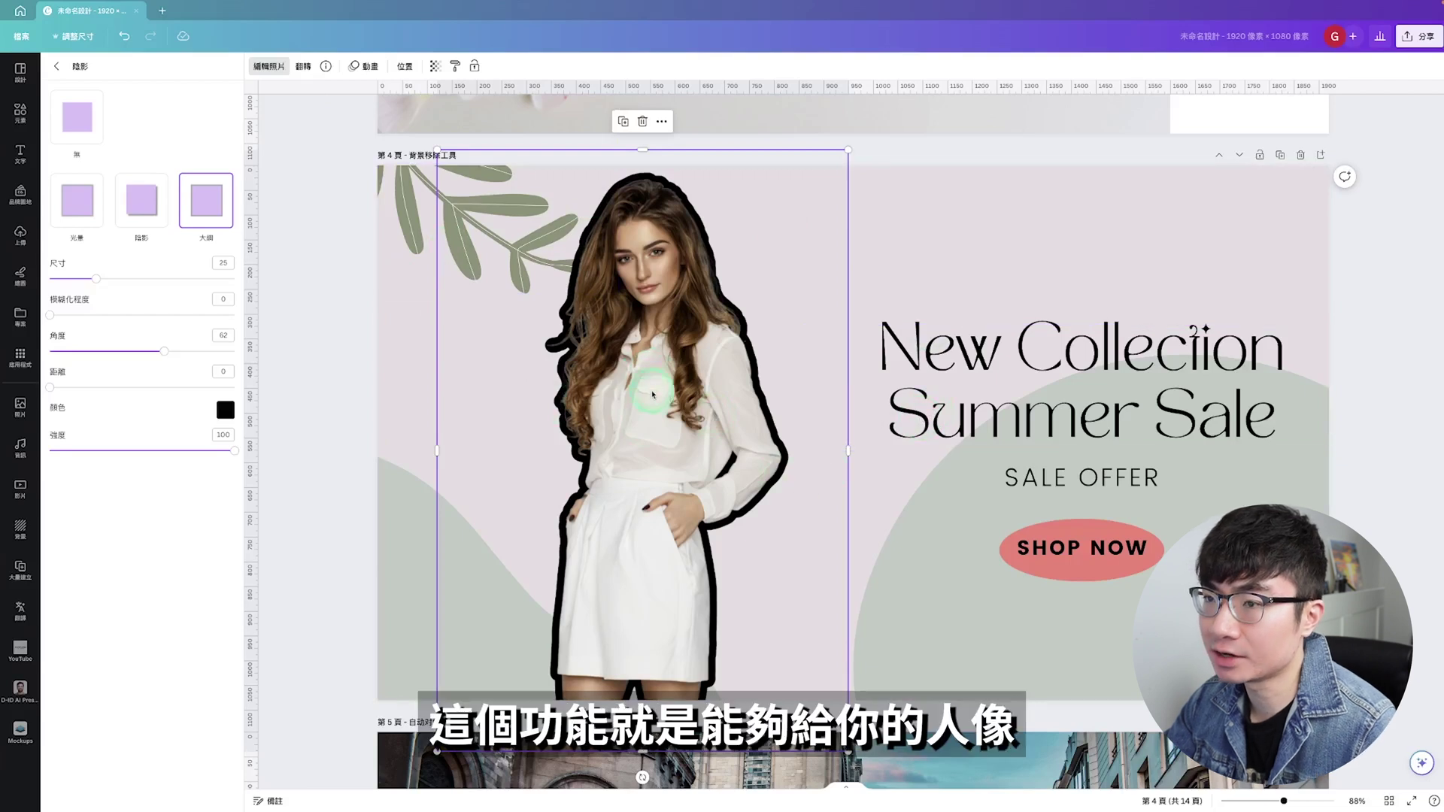
click(97, 280)
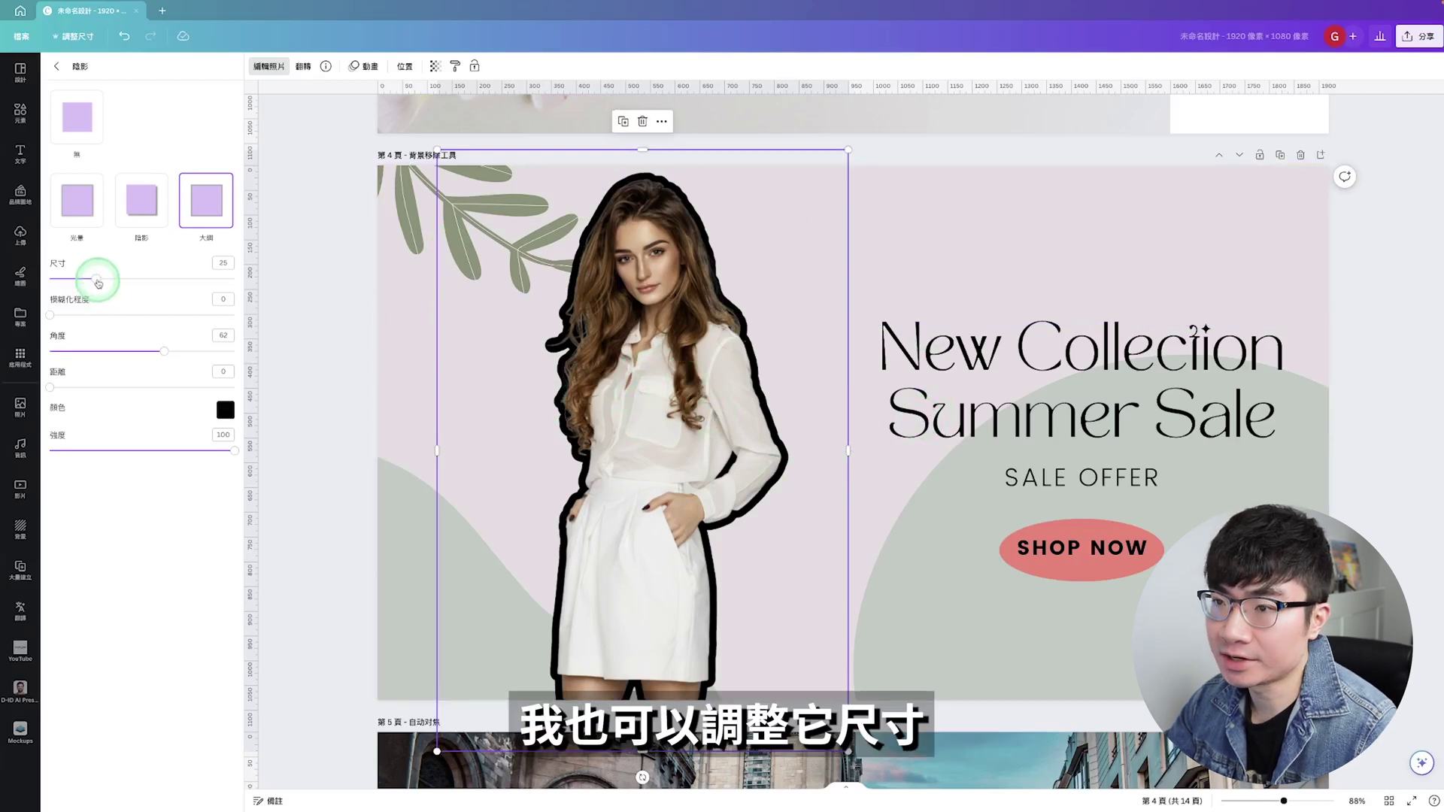
drag(98, 283, 88, 316)
drag(164, 352, 188, 351)
drag(49, 387, 88, 387)
click(95, 458)
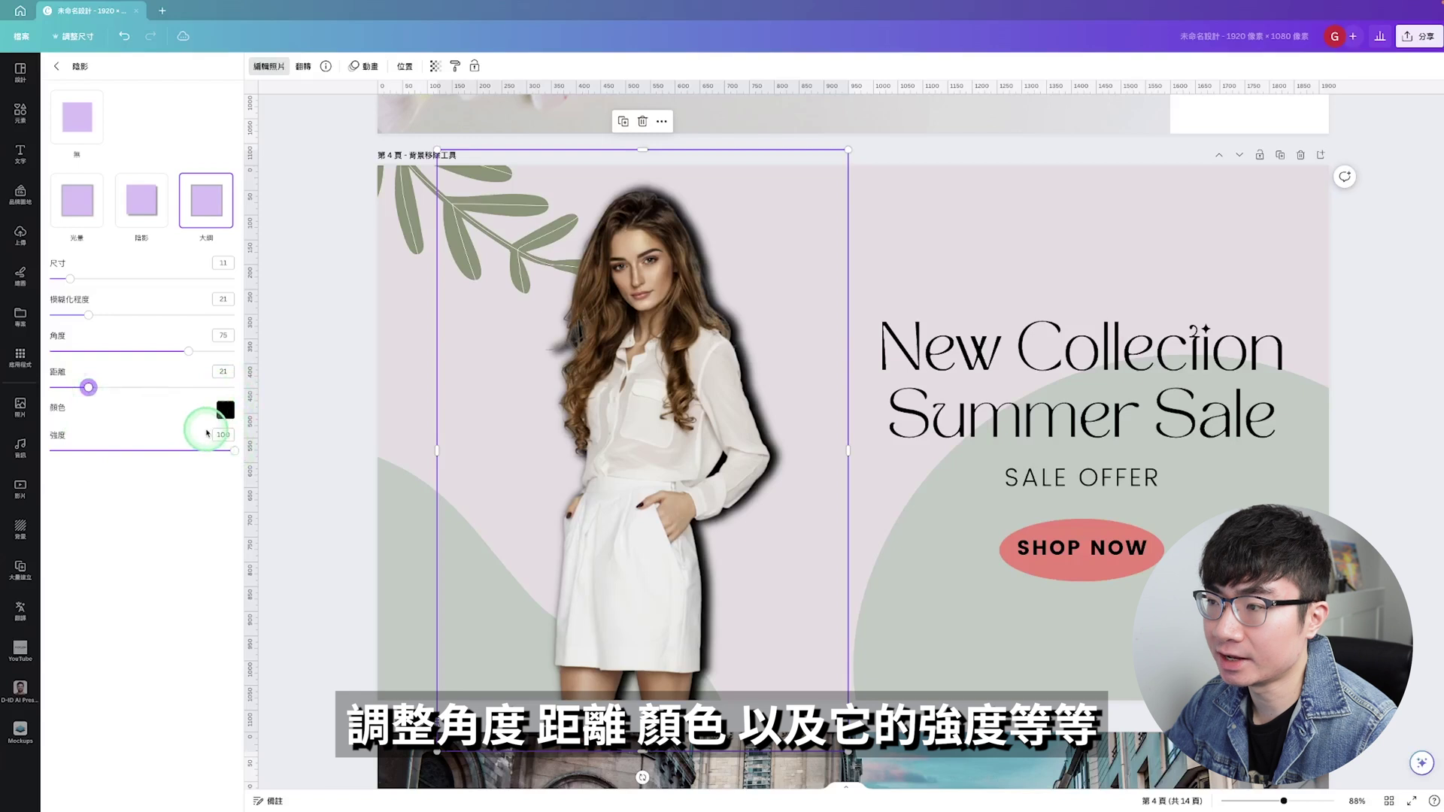
Apply Auto Focus (自動對焦) to the street photo on page 5, set the focus position to 33.5 and increase the blur intensity
click(688, 313)
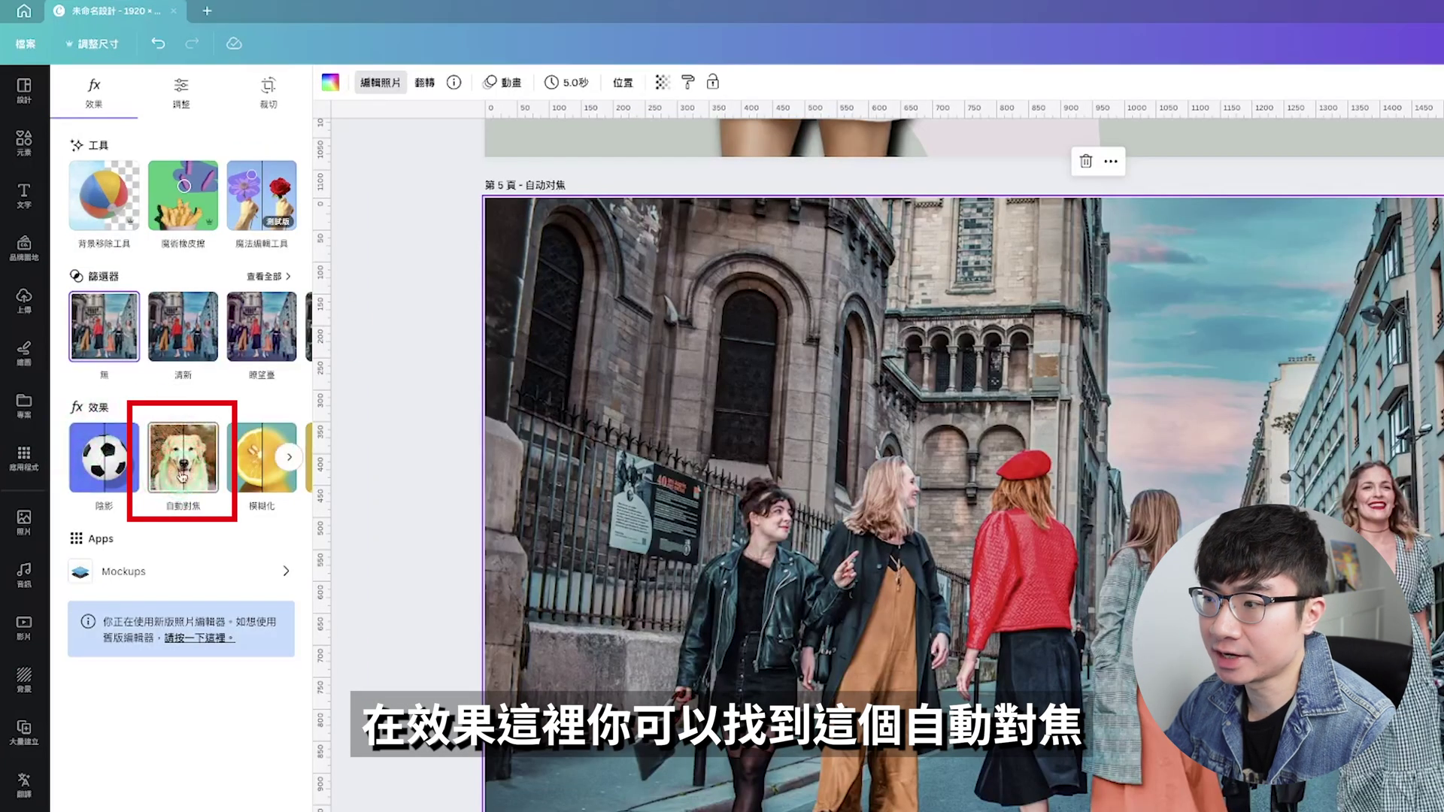
click(182, 476)
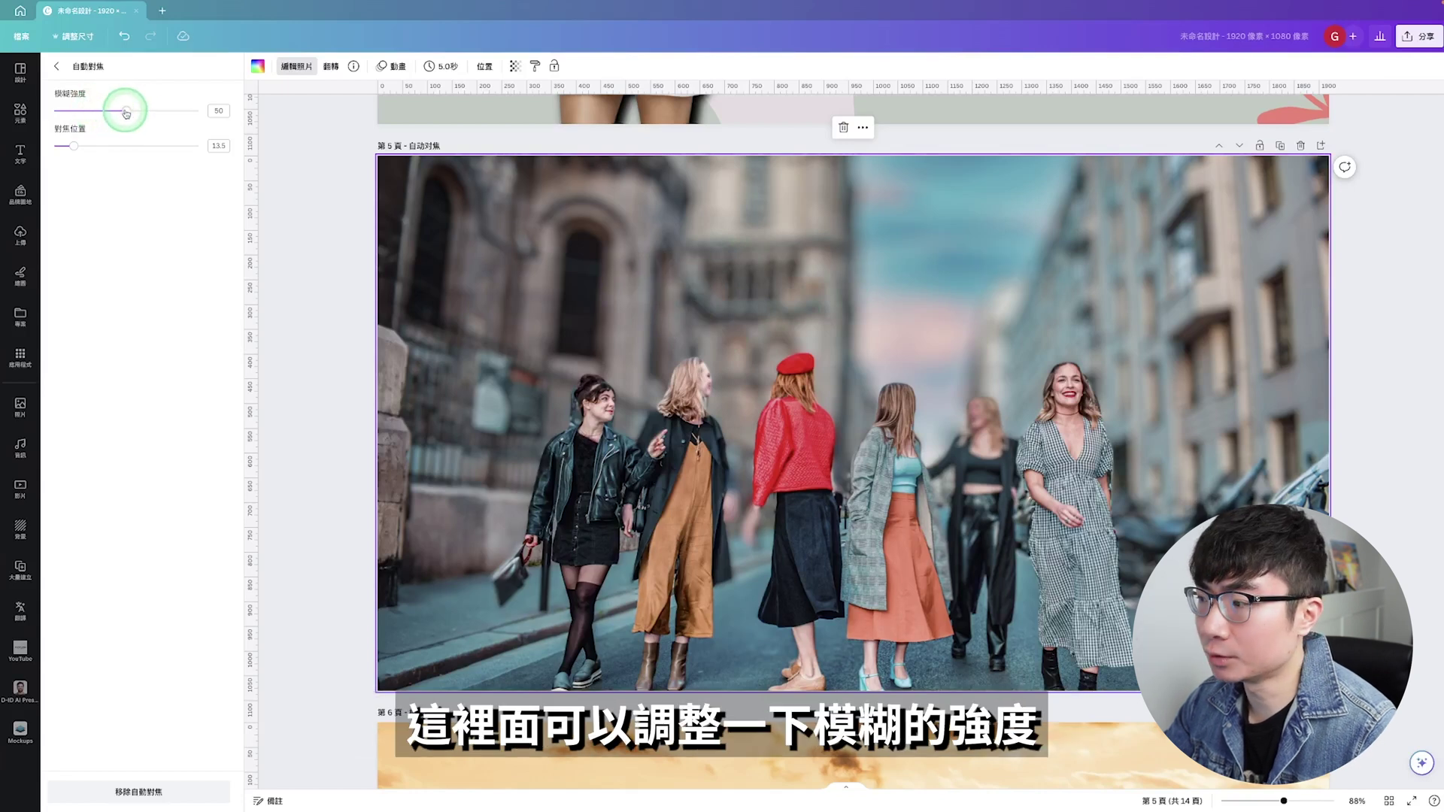
drag(125, 111, 77, 147)
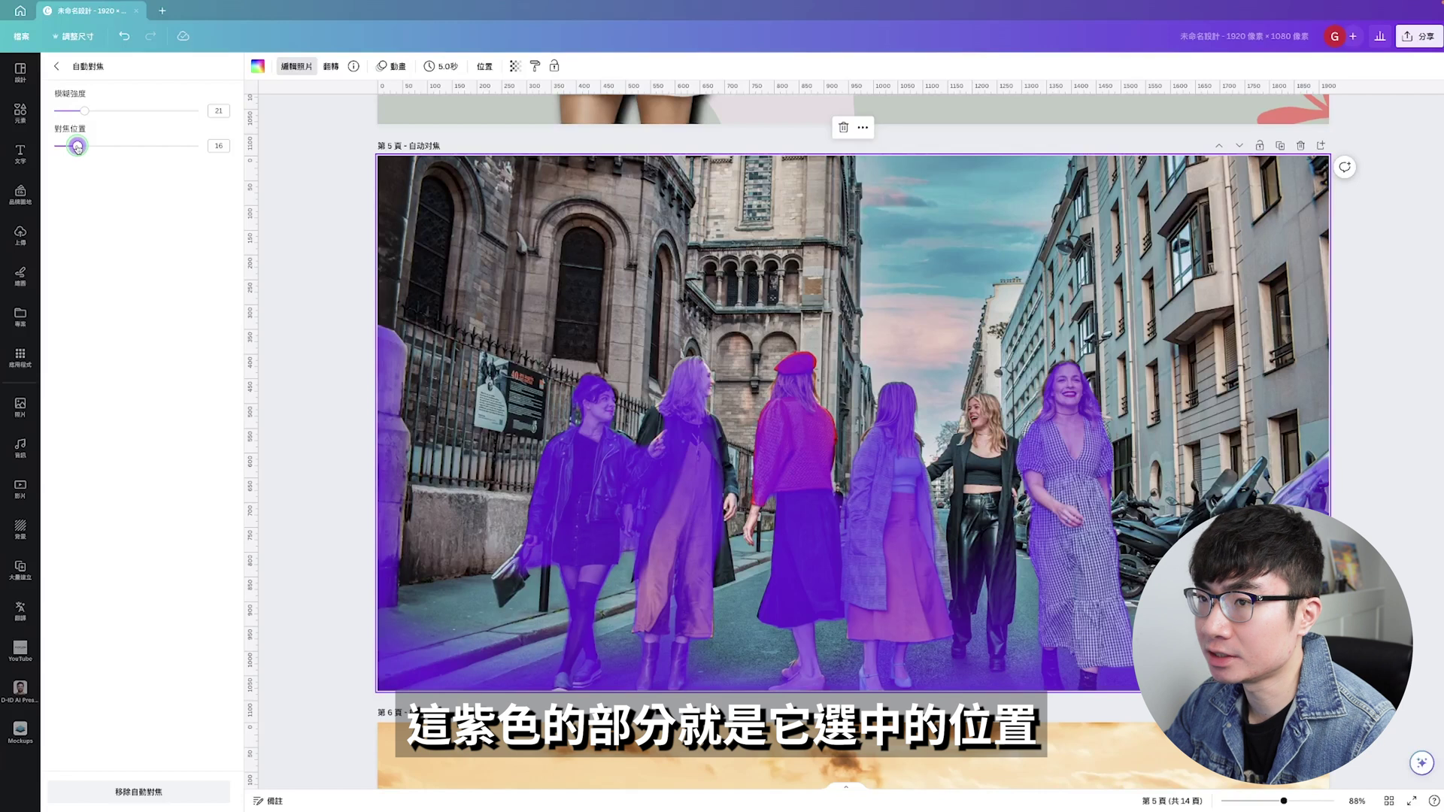
drag(77, 148, 103, 148)
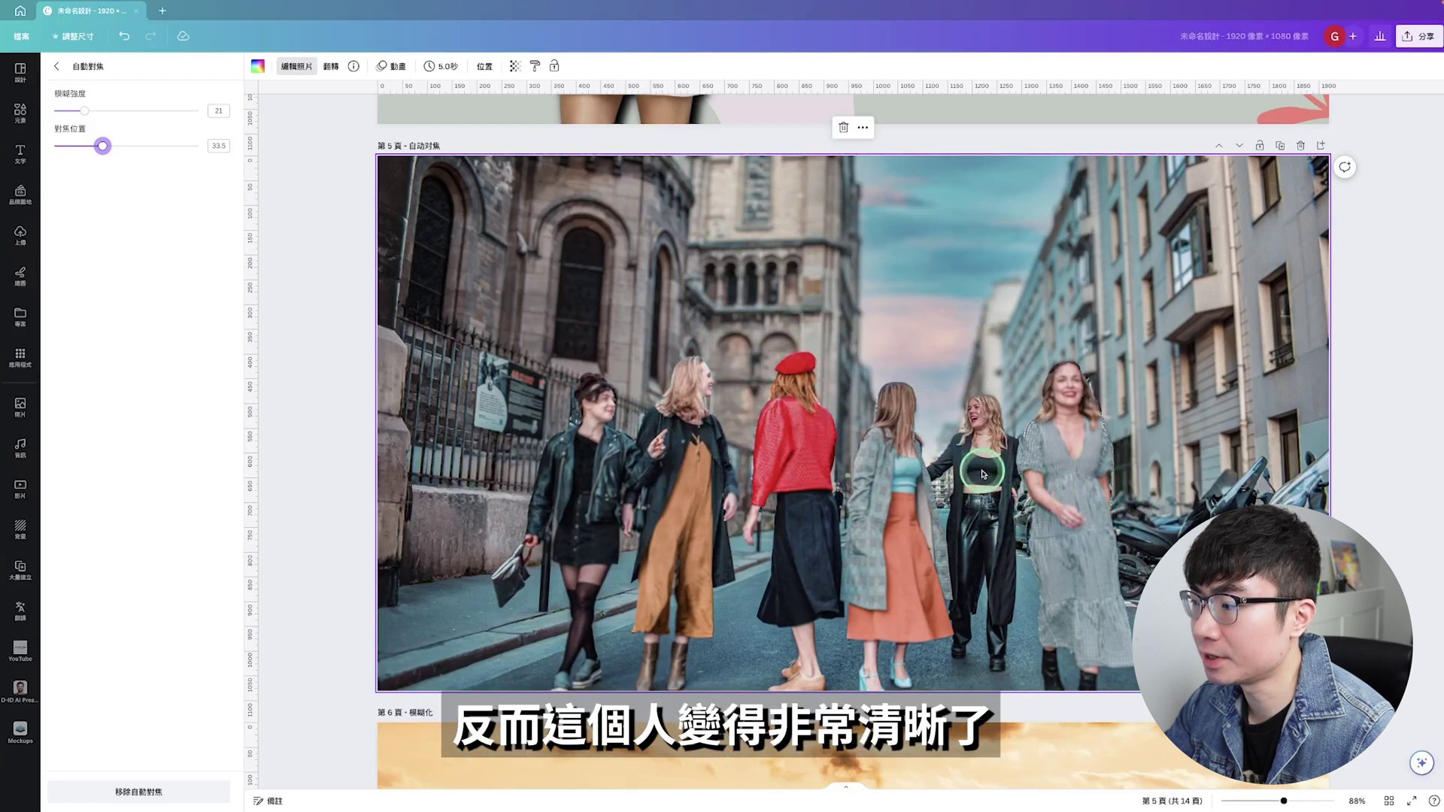
drag(84, 110, 164, 111)
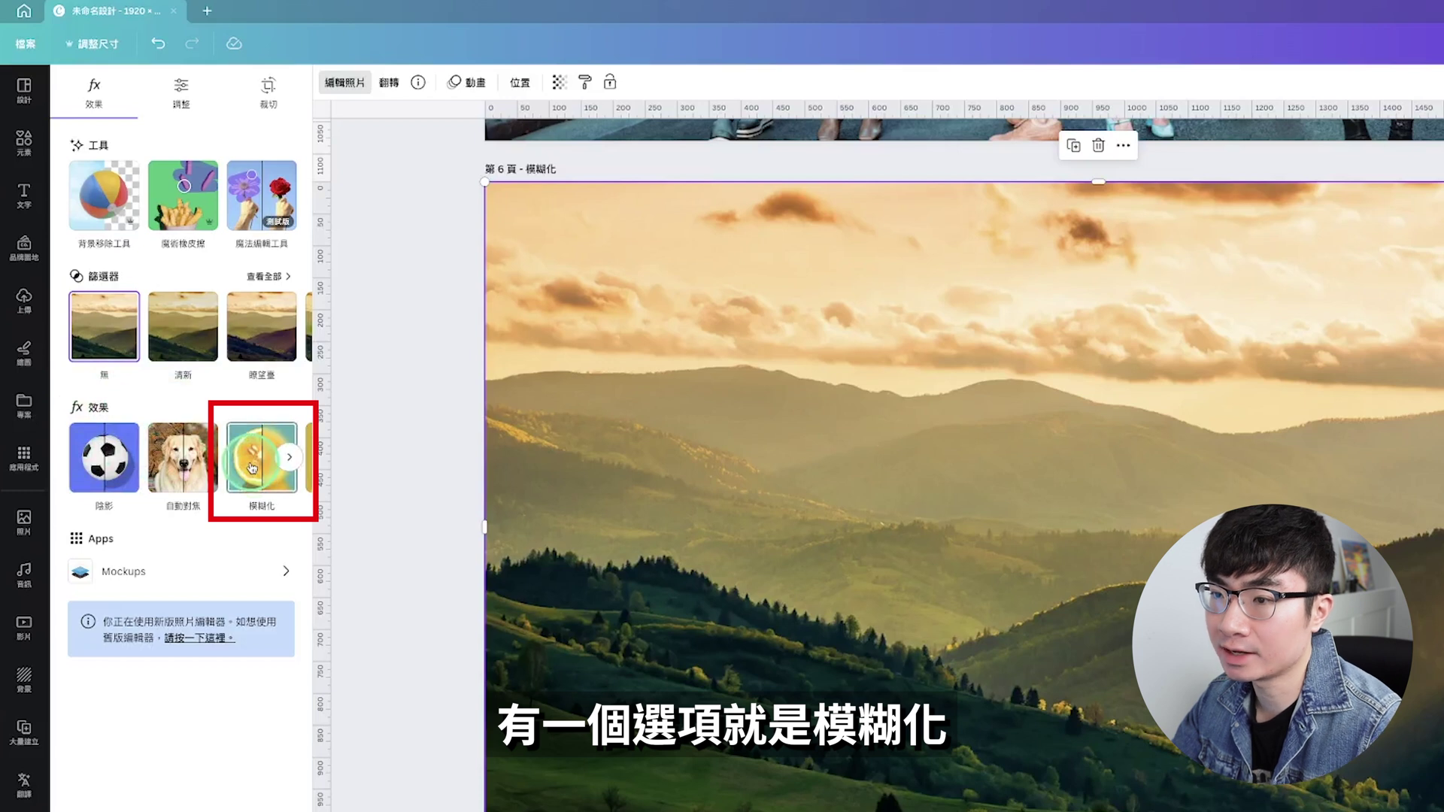
Apply the Blur effect (模糊化) to the mountain landscape on page 6 and raise its intensity strongly
click(252, 468)
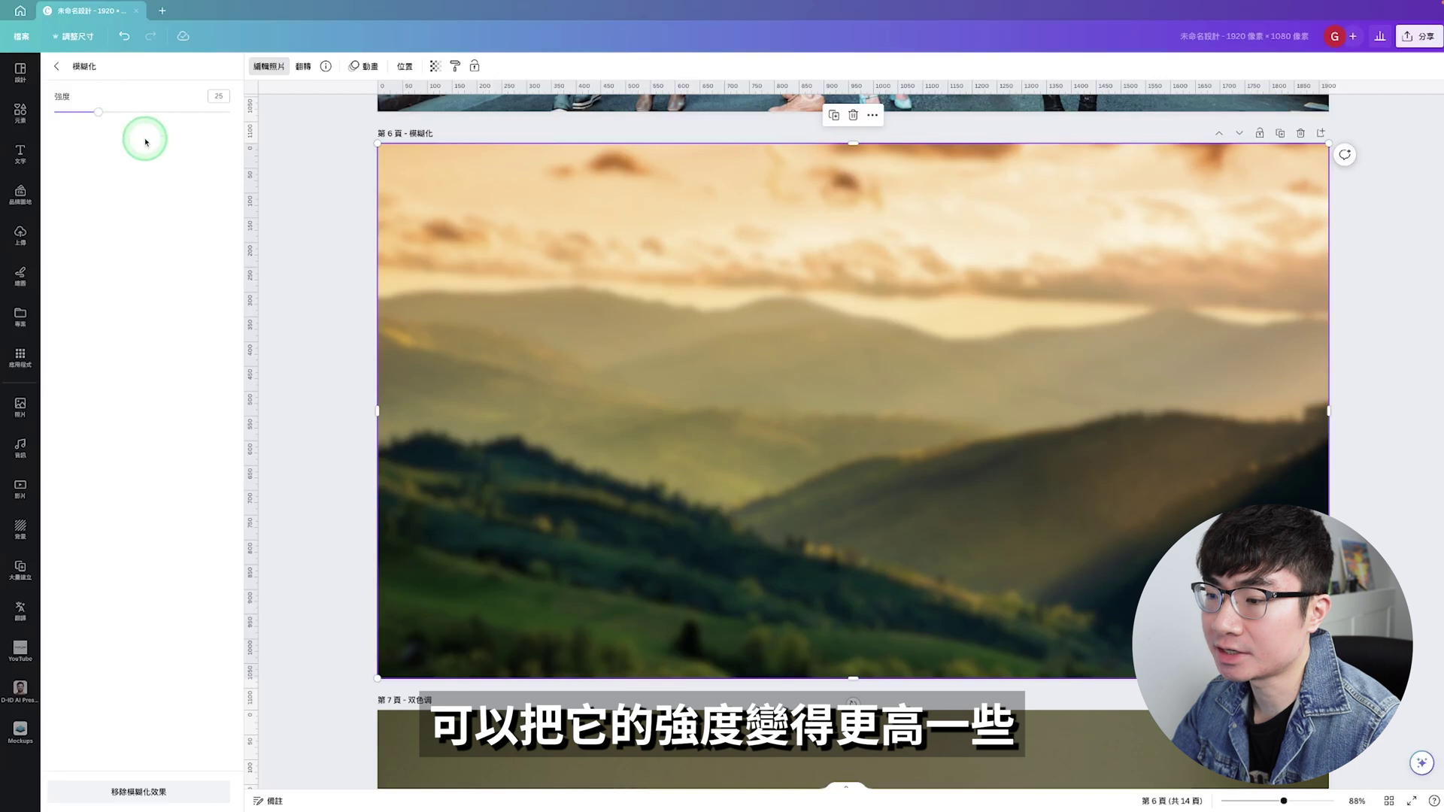
drag(98, 112, 138, 112)
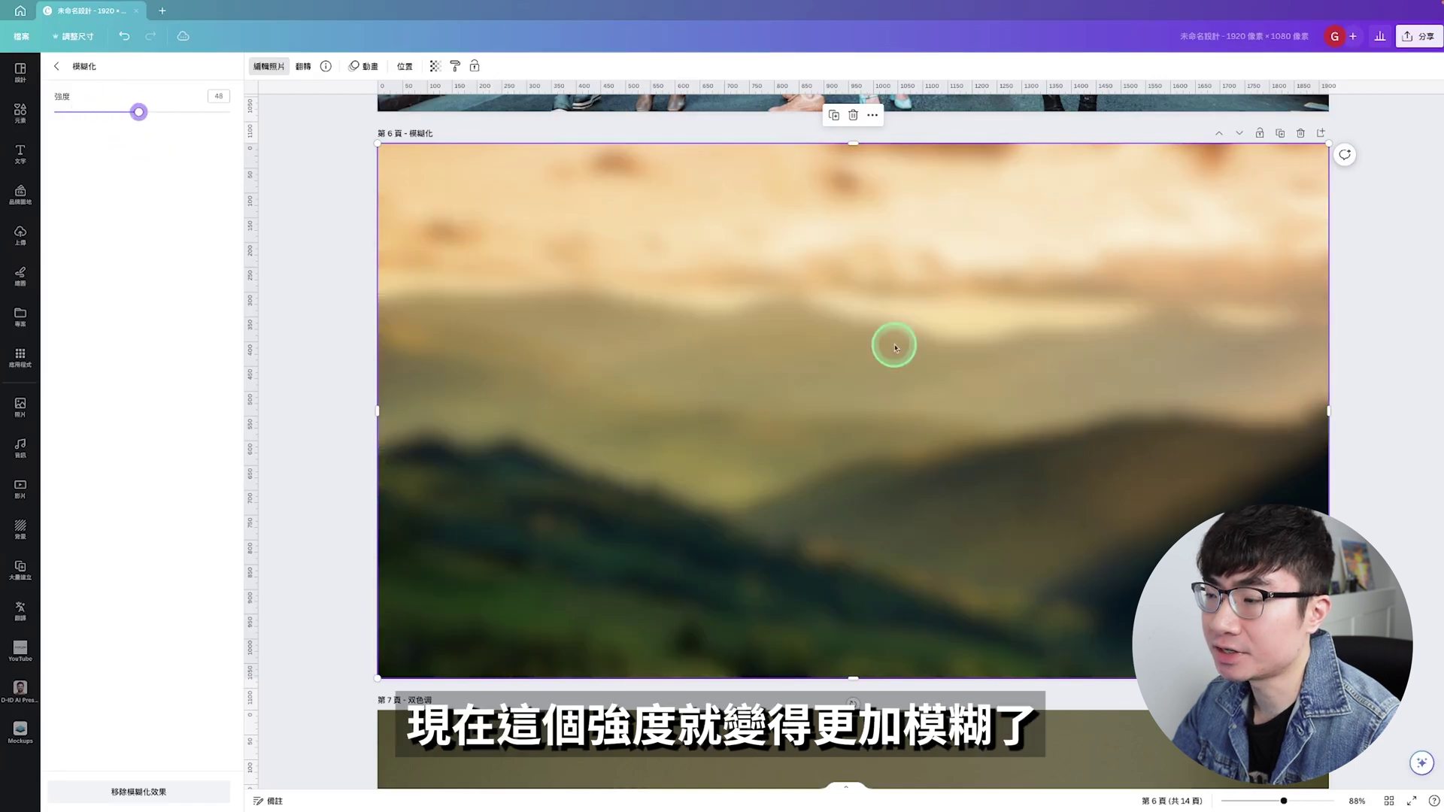
drag(139, 112, 229, 112)
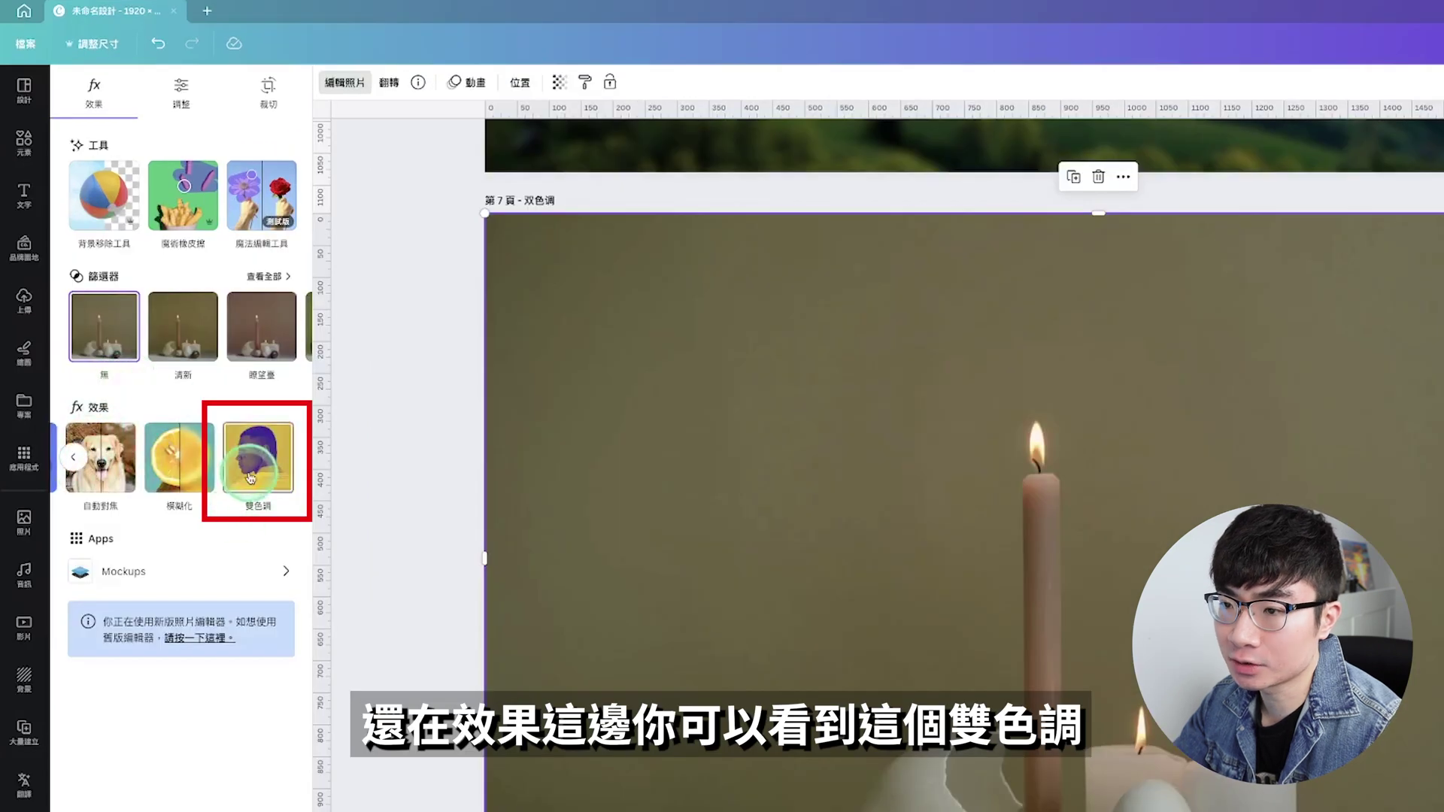
Apply the 芥末黃 duotone preset to the candle photo on page 7 and change its highlight colour to #CBA103
click(250, 478)
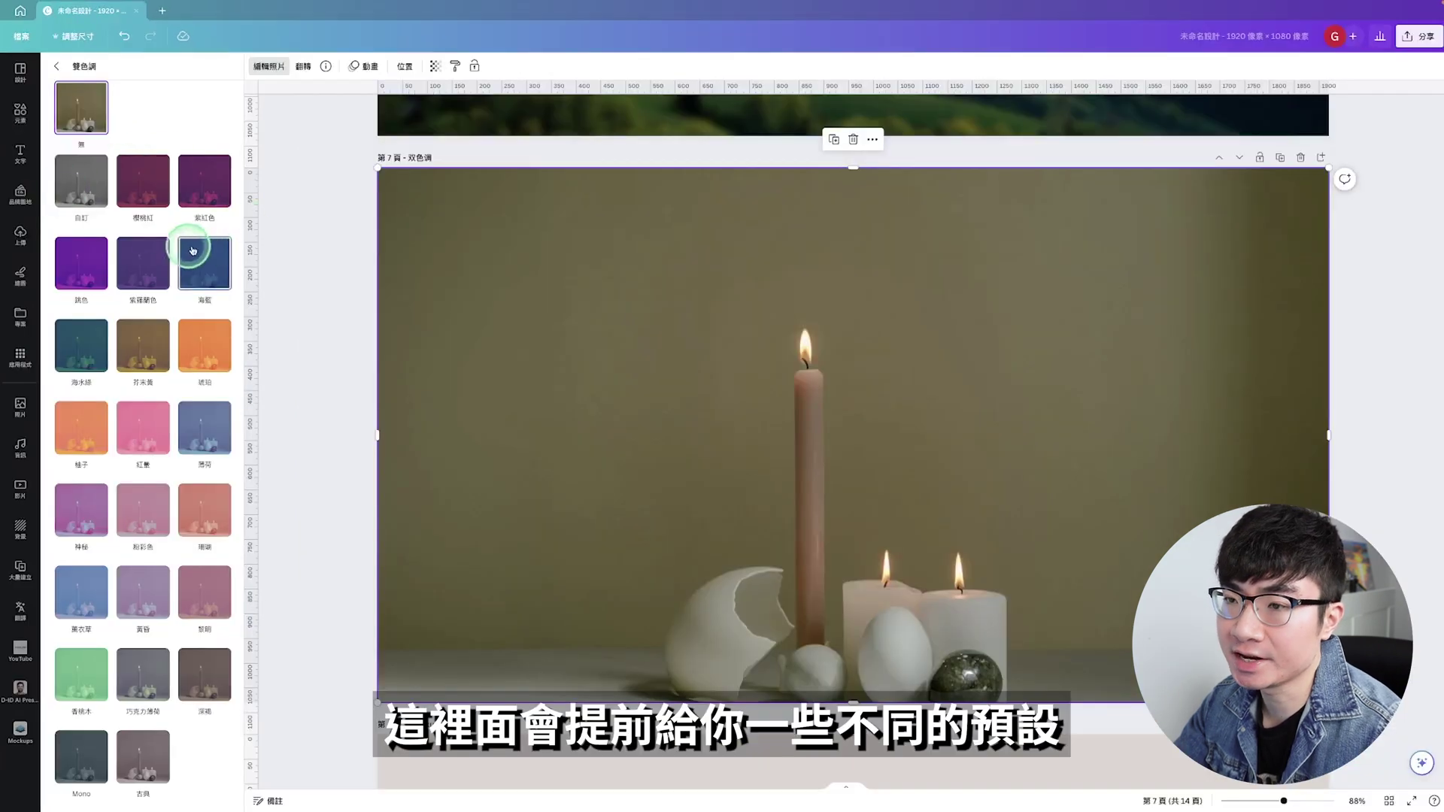
click(149, 356)
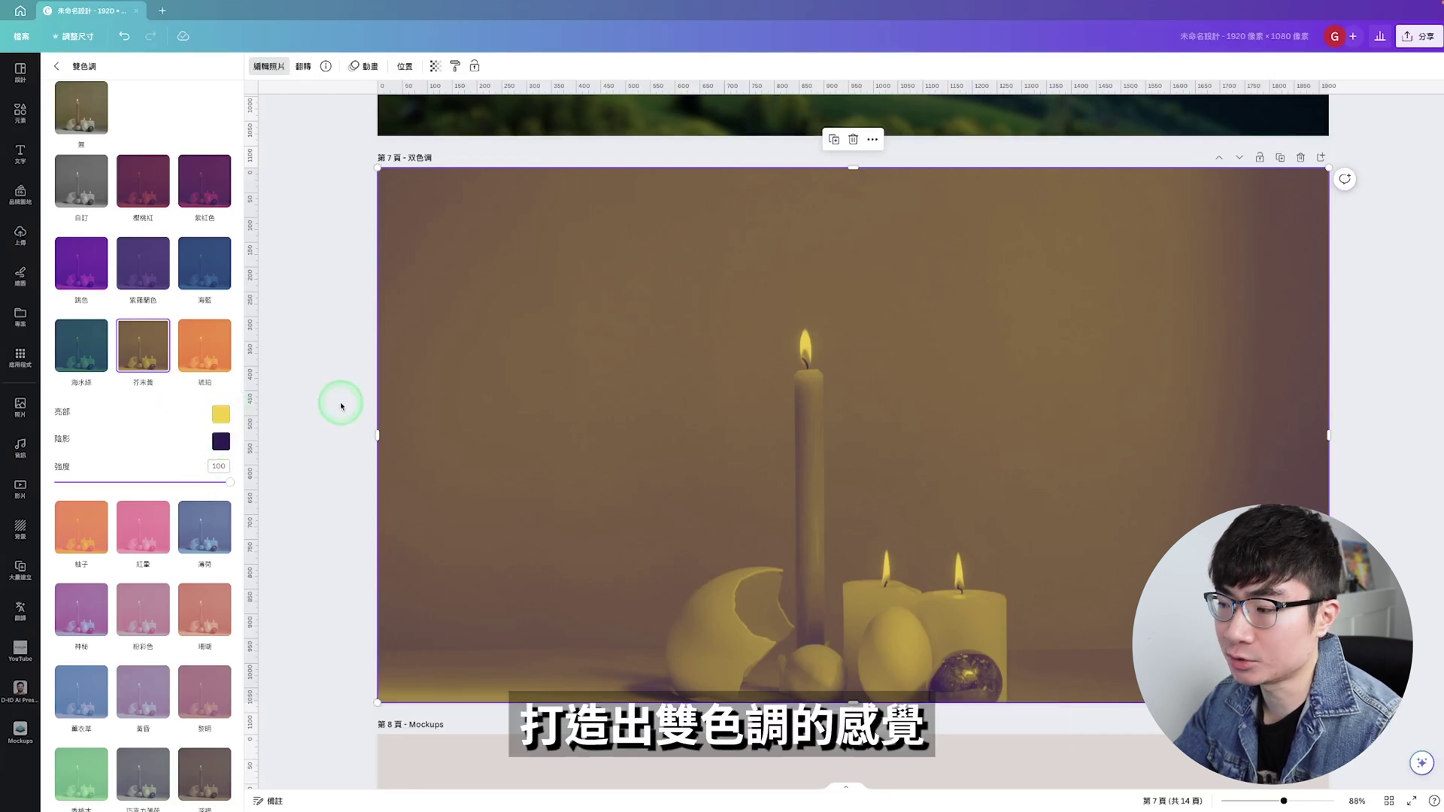
click(503, 292)
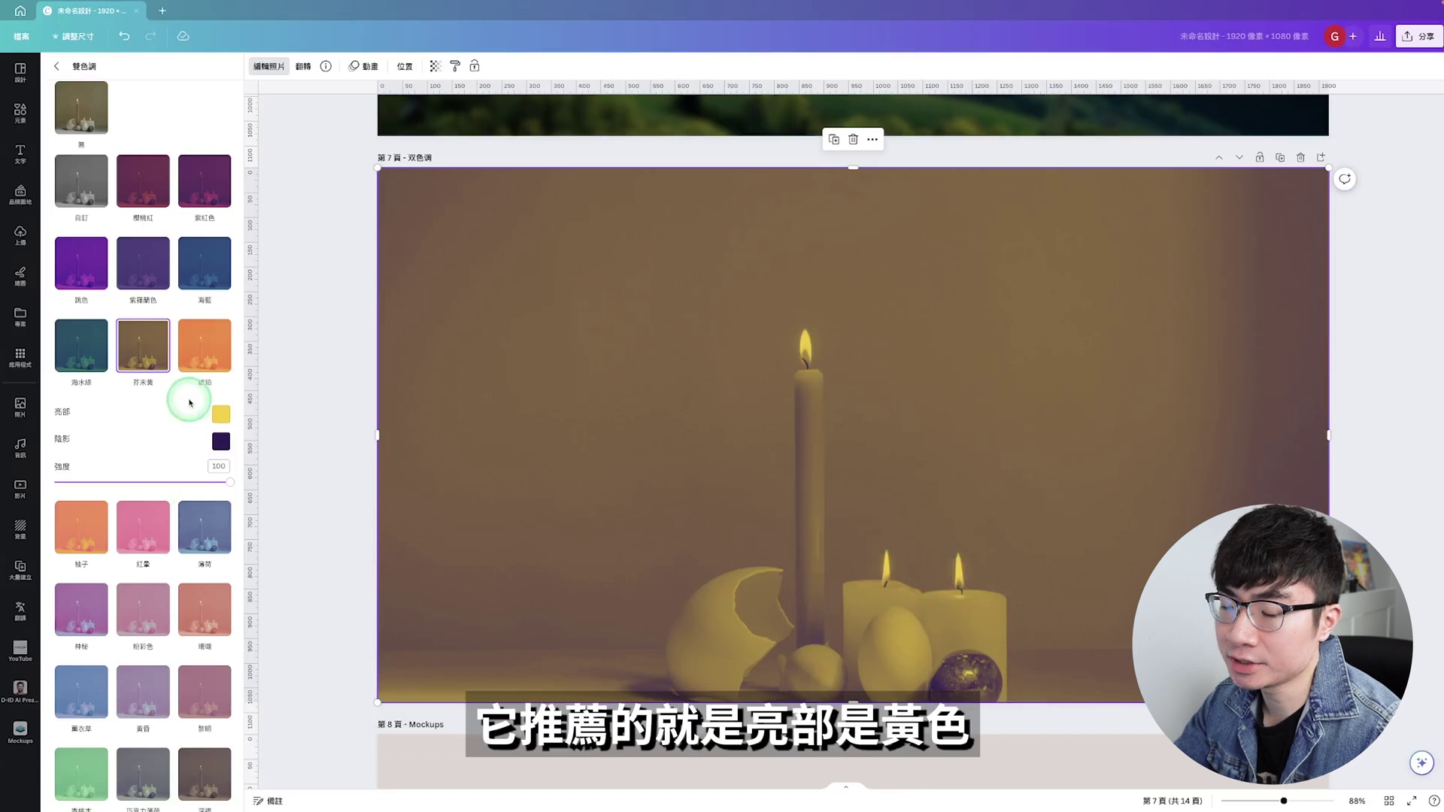
click(220, 414)
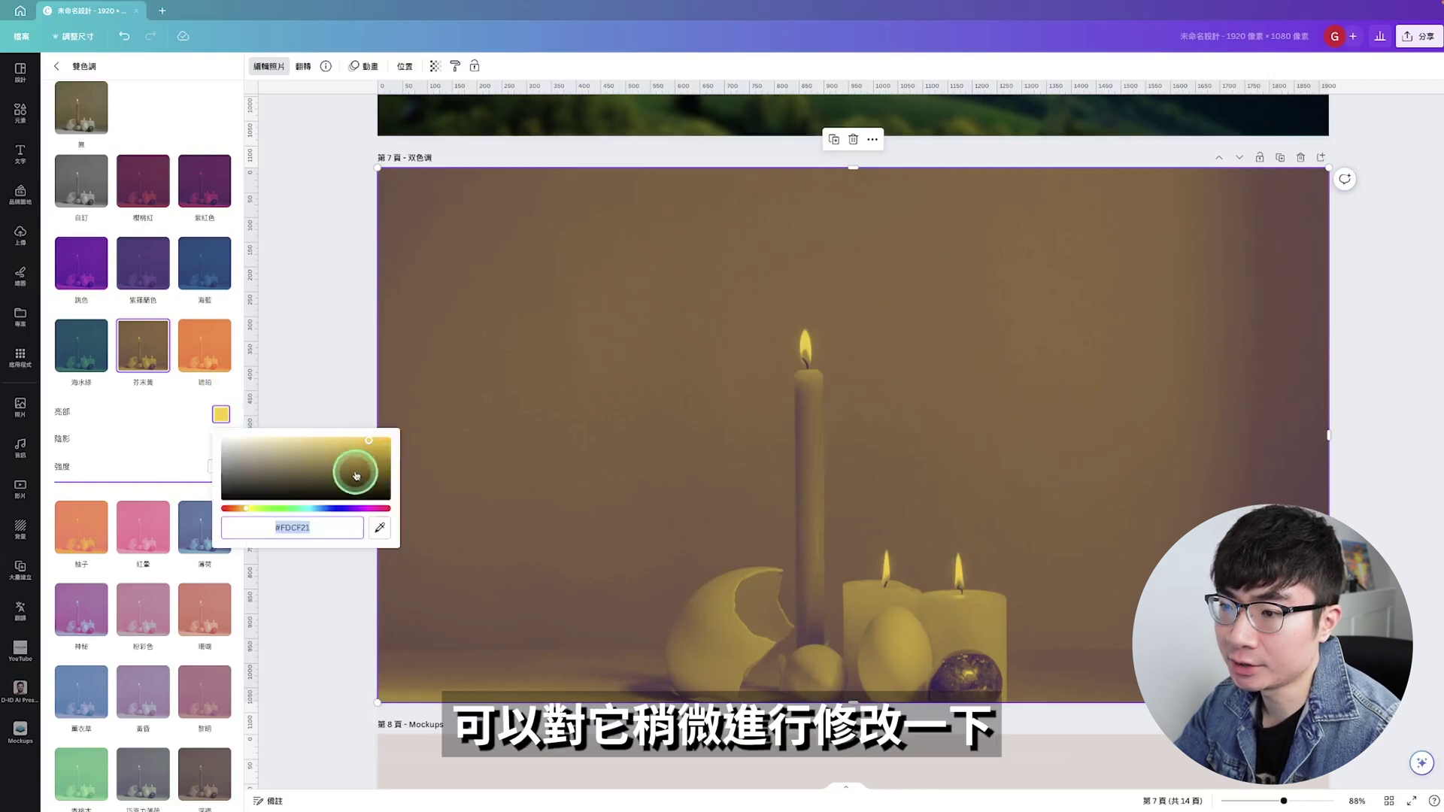
drag(375, 457, 389, 450)
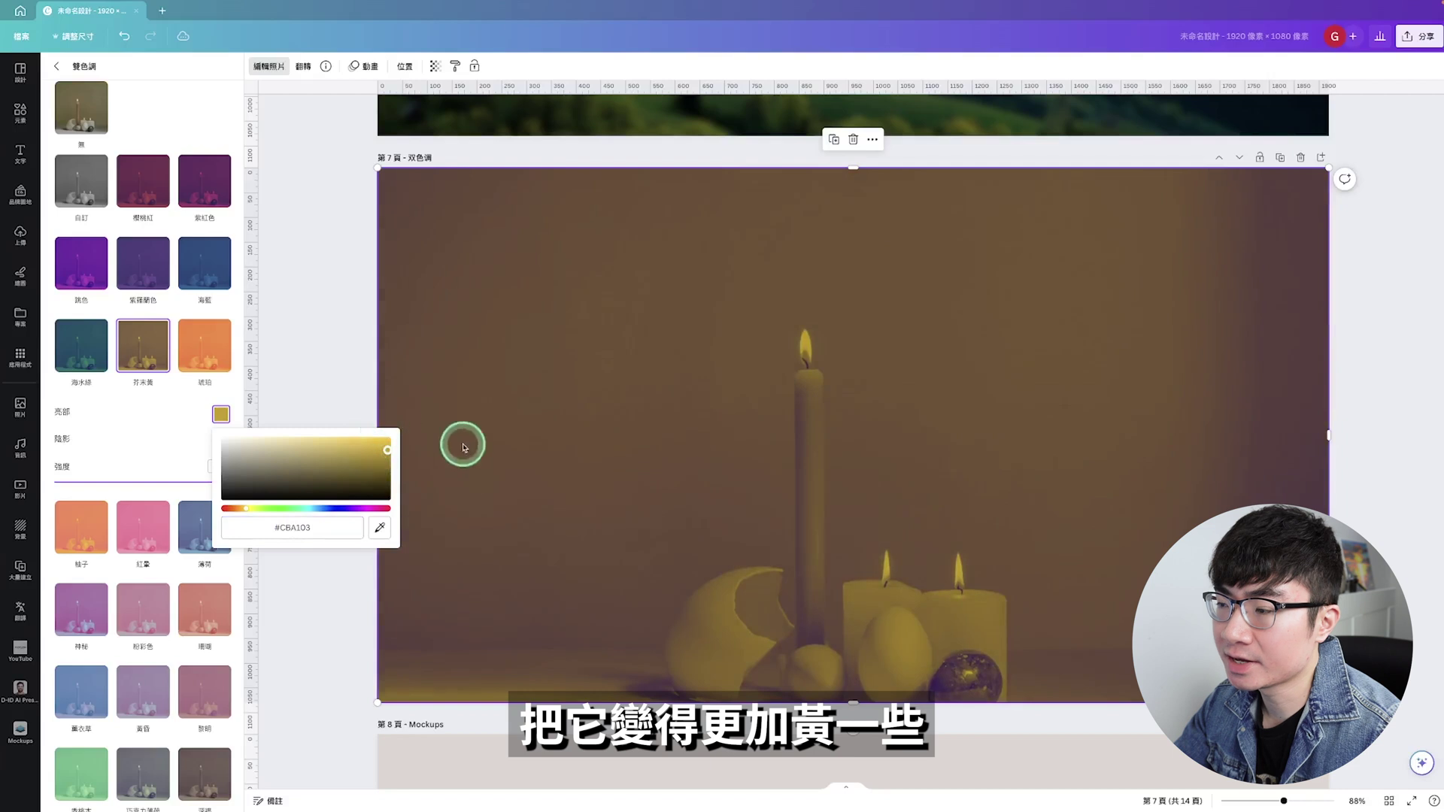
click(471, 466)
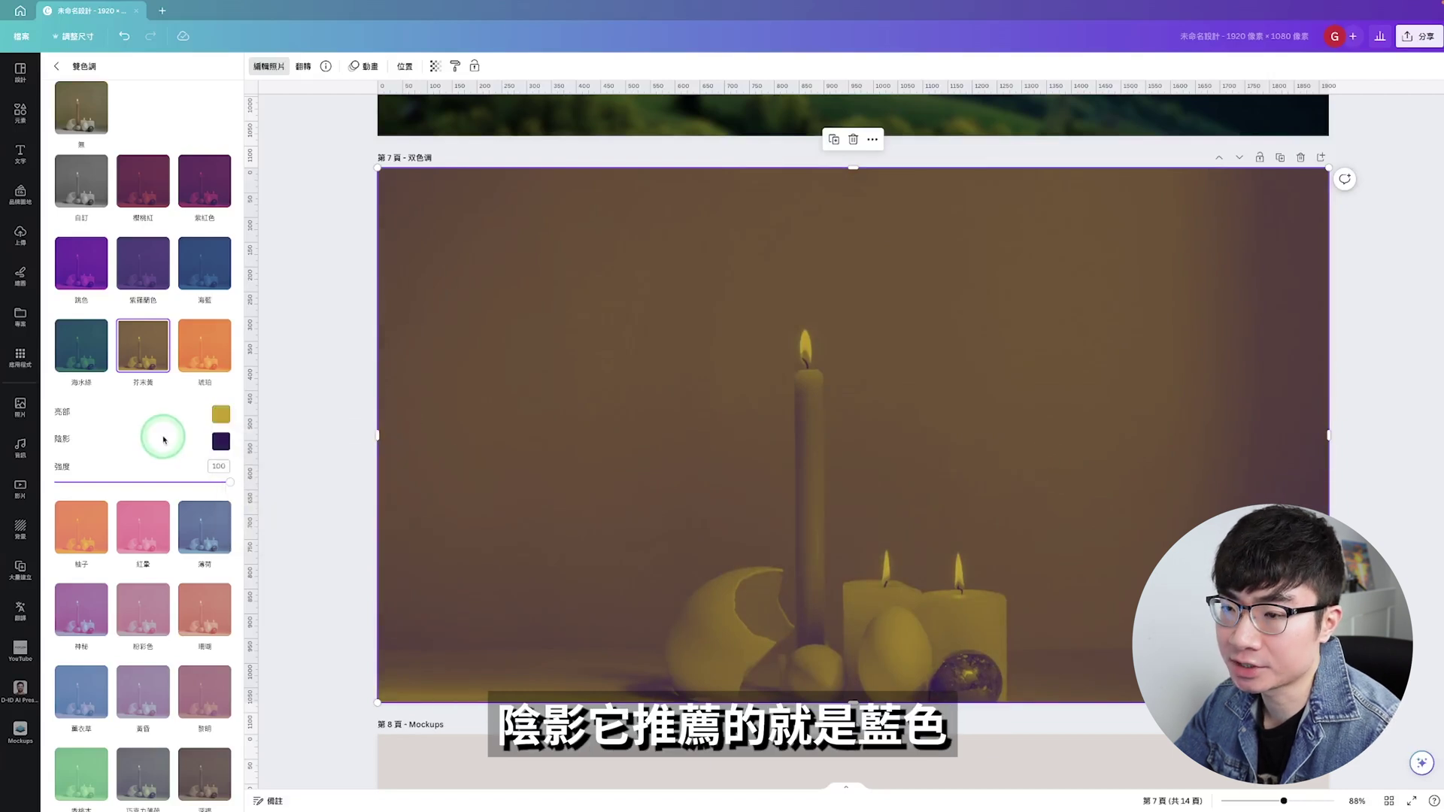
Change the candle photo's duotone shadow colour to a brighter blue-purple and lower the duotone intensity to roughly two thirds
click(220, 441)
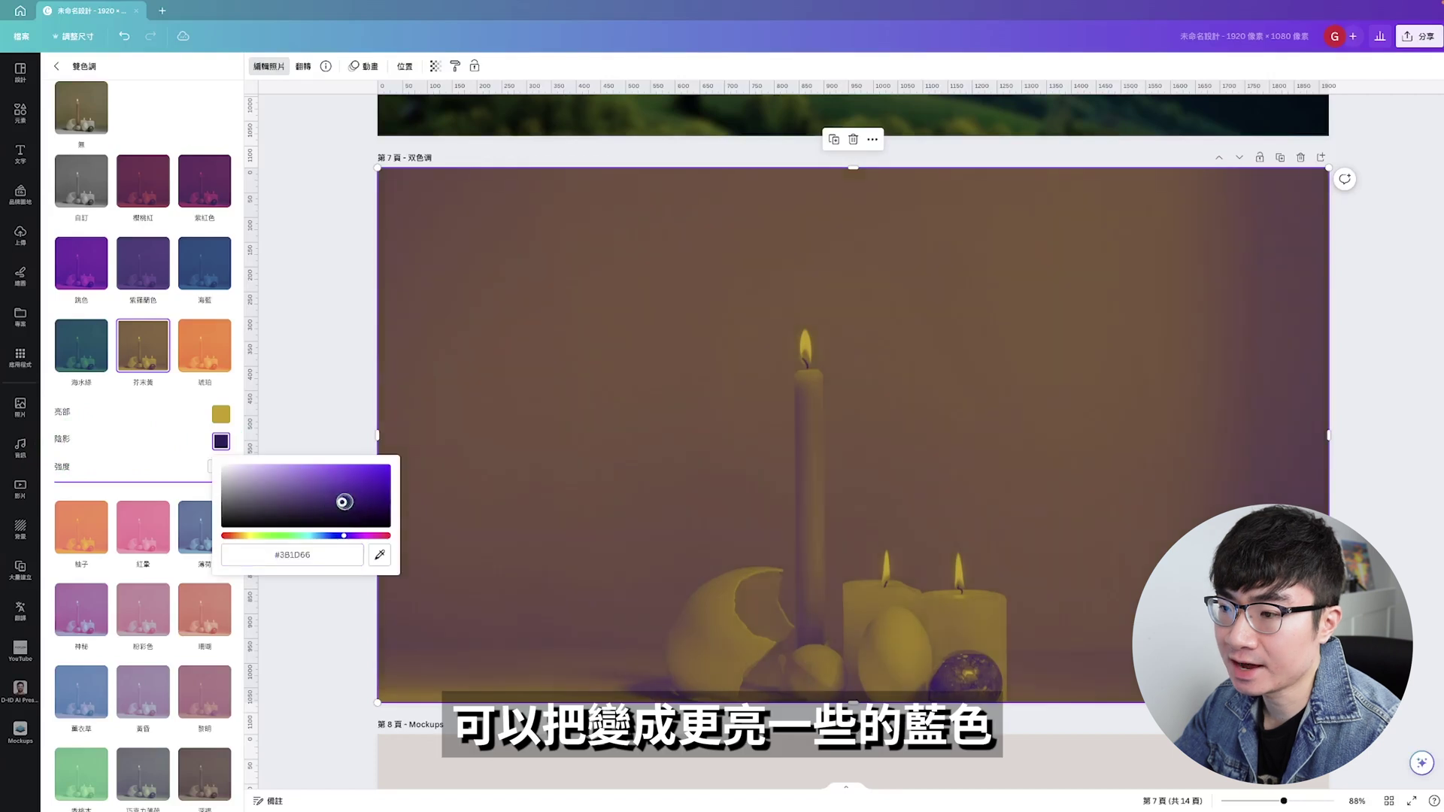
click(734, 461)
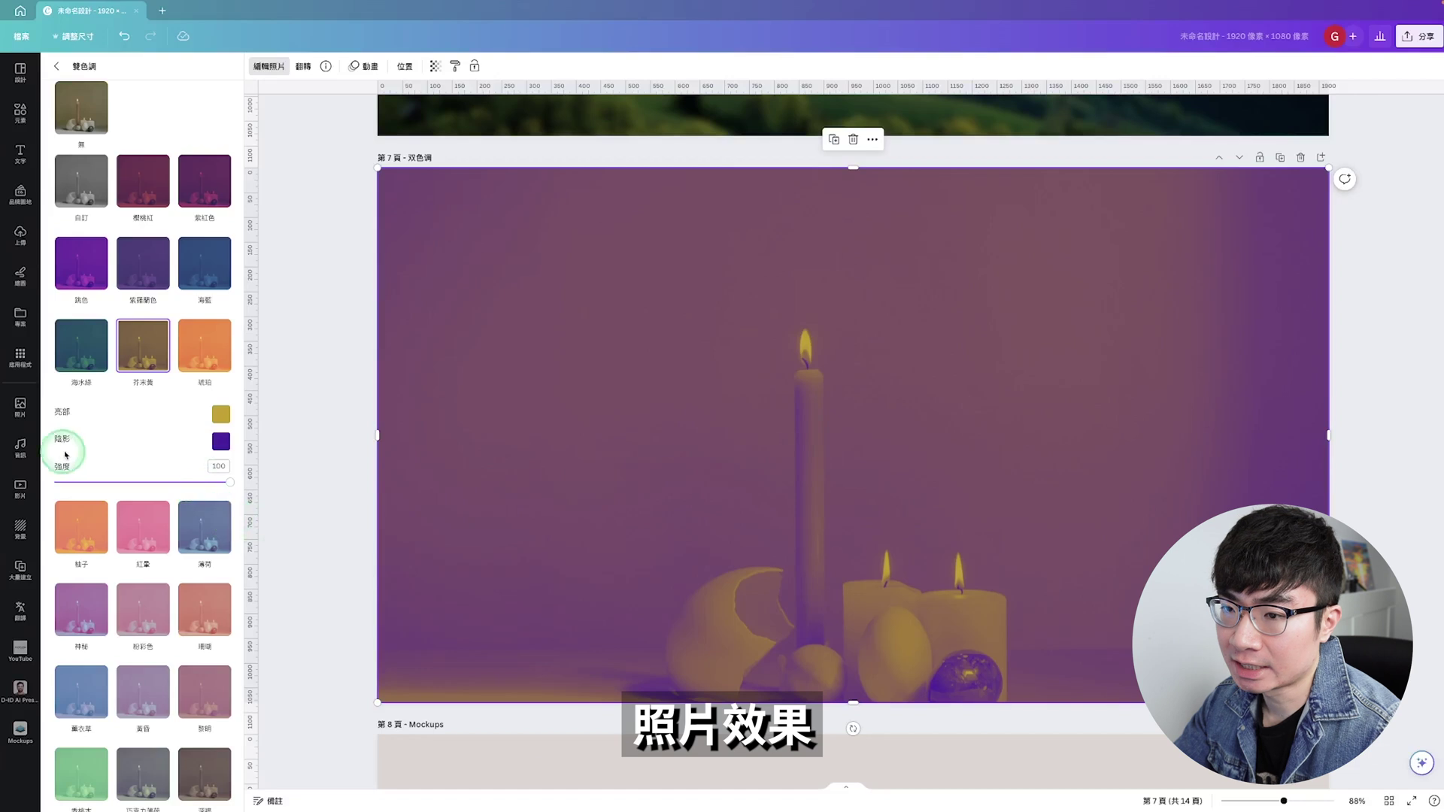
drag(227, 483, 168, 482)
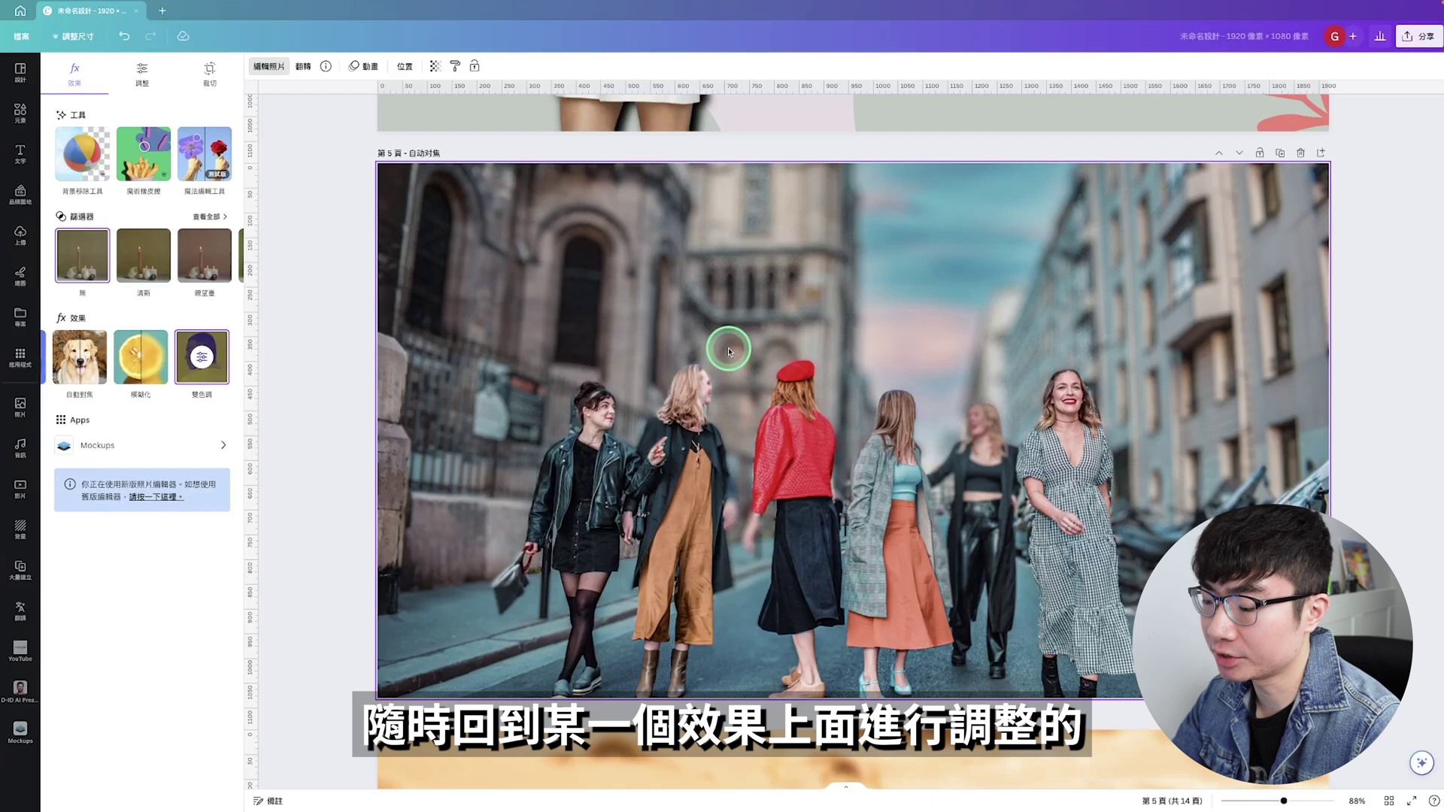
Set the Auto Focus (自動對焦) blur intensity to 68 on the page 5 street photo, and add a duotone (雙色調) preset to it
click(728, 351)
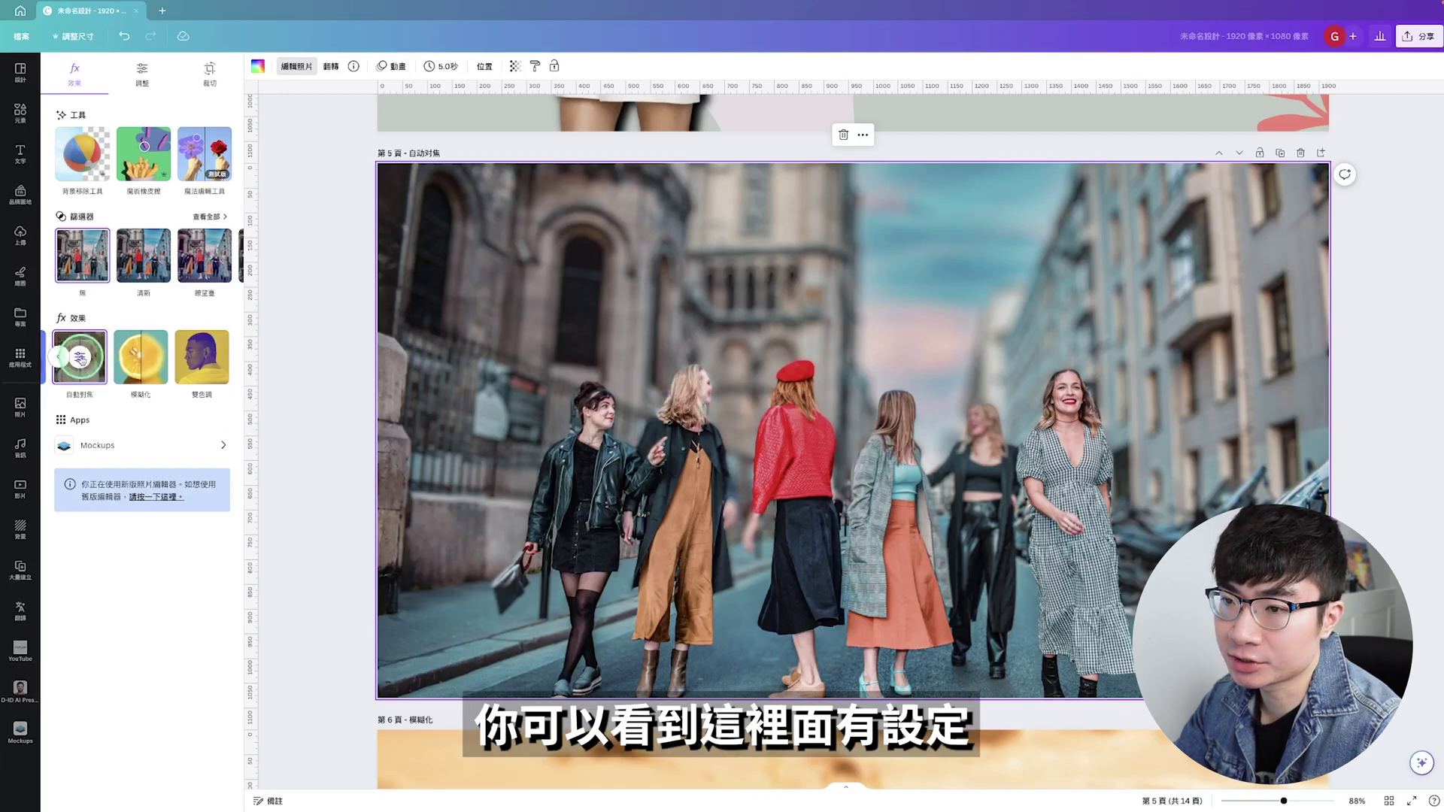
click(81, 359)
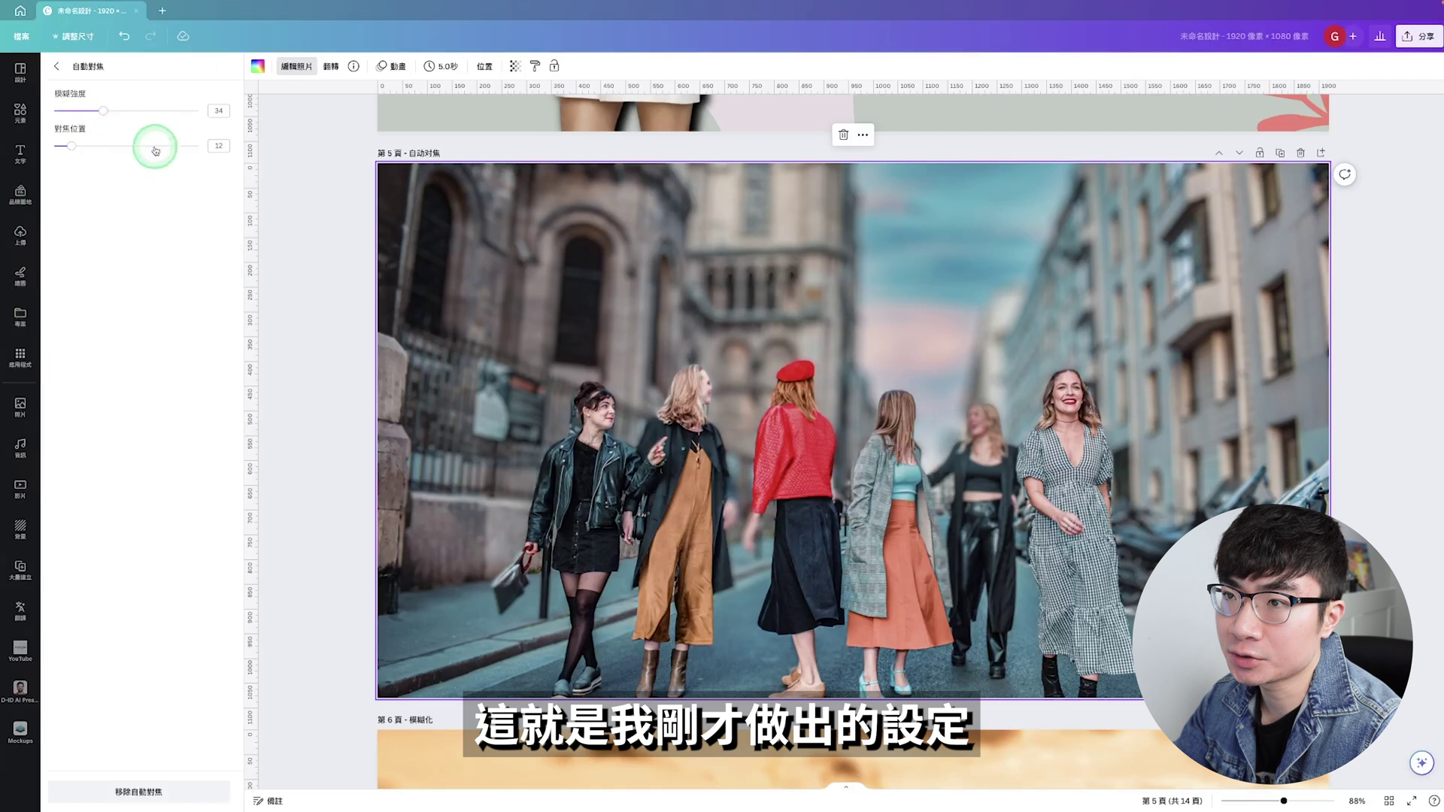
drag(104, 111, 151, 110)
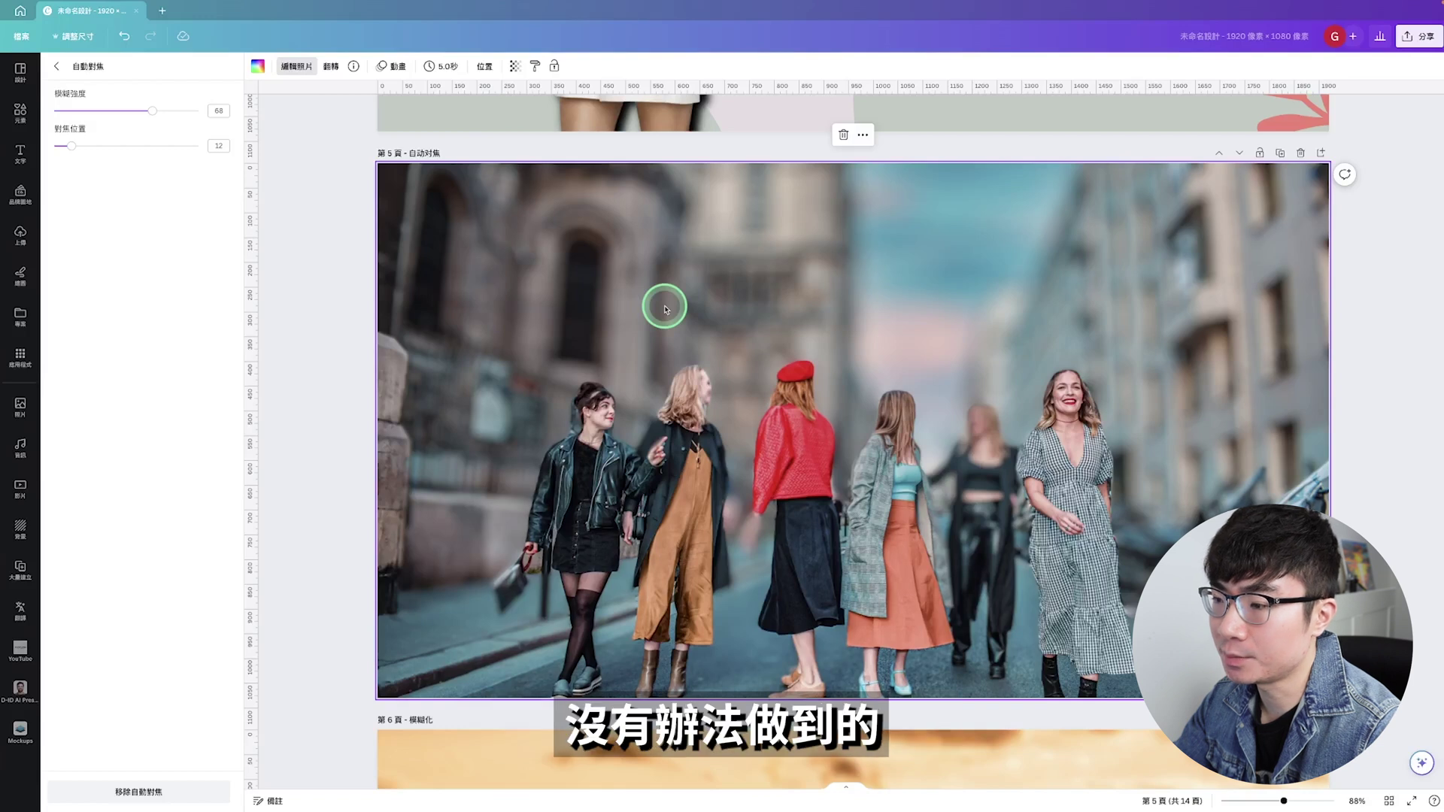
key(Escape)
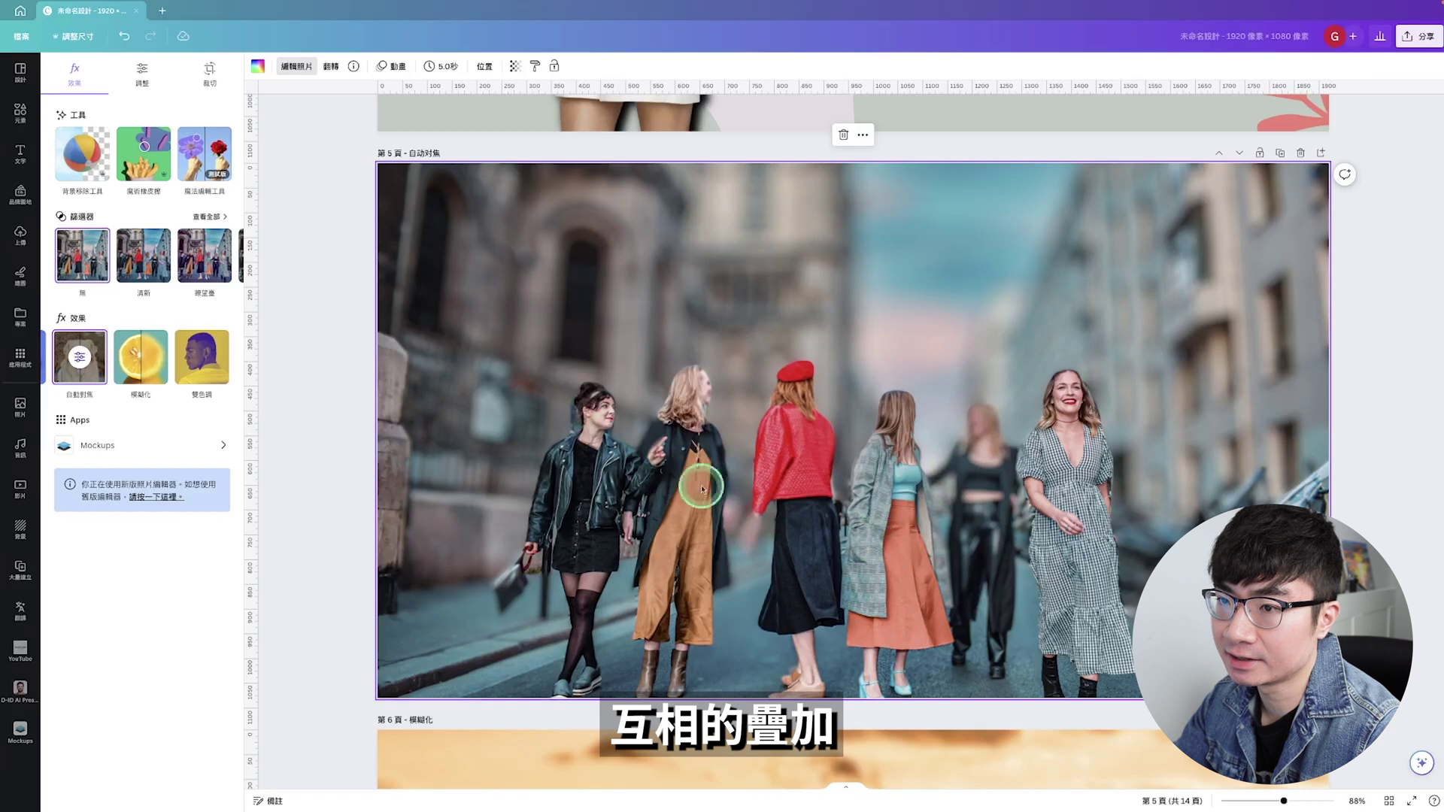
click(207, 371)
click(152, 199)
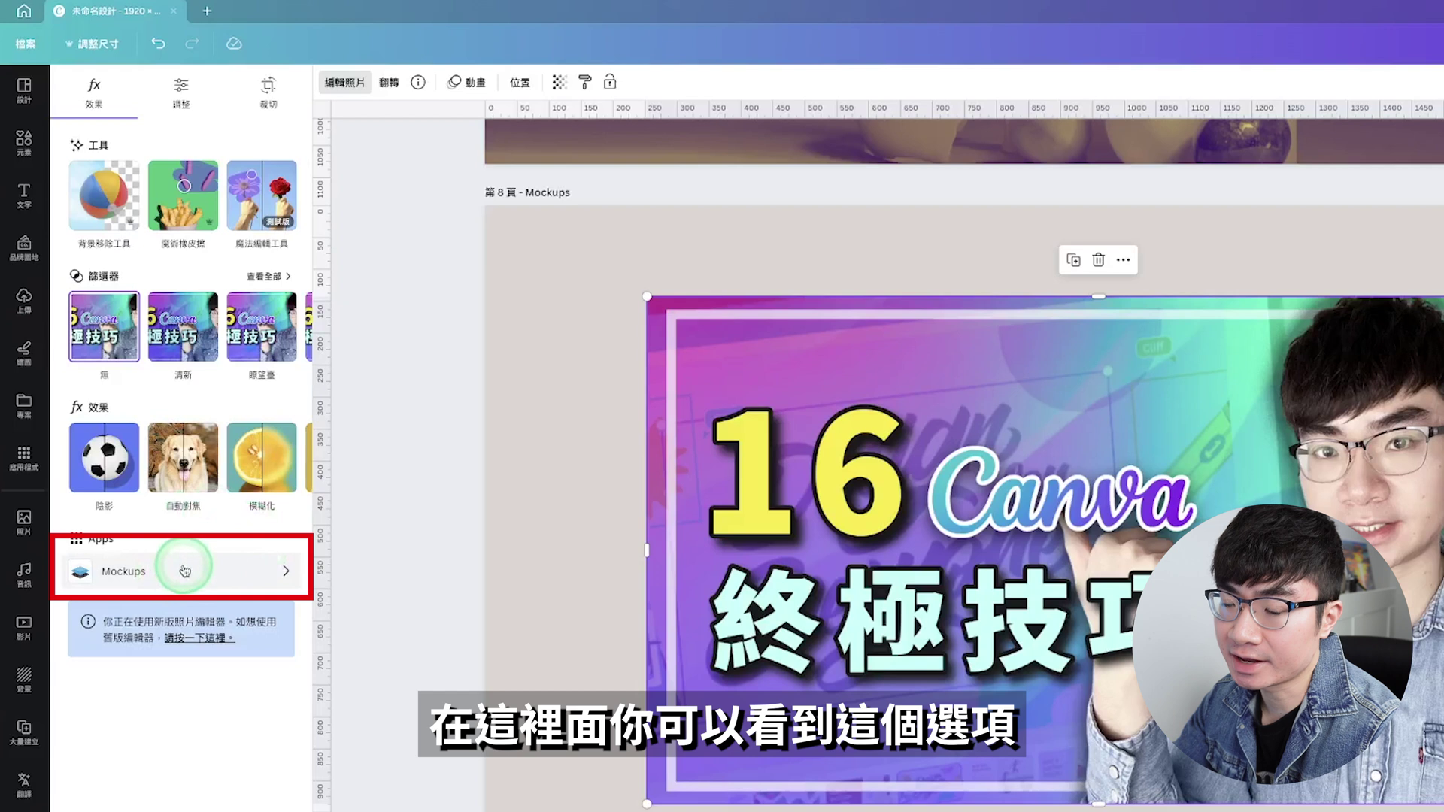
Use Mockups to place the page 8 thumbnail image into the laptop mockup with the grey wall background
click(184, 570)
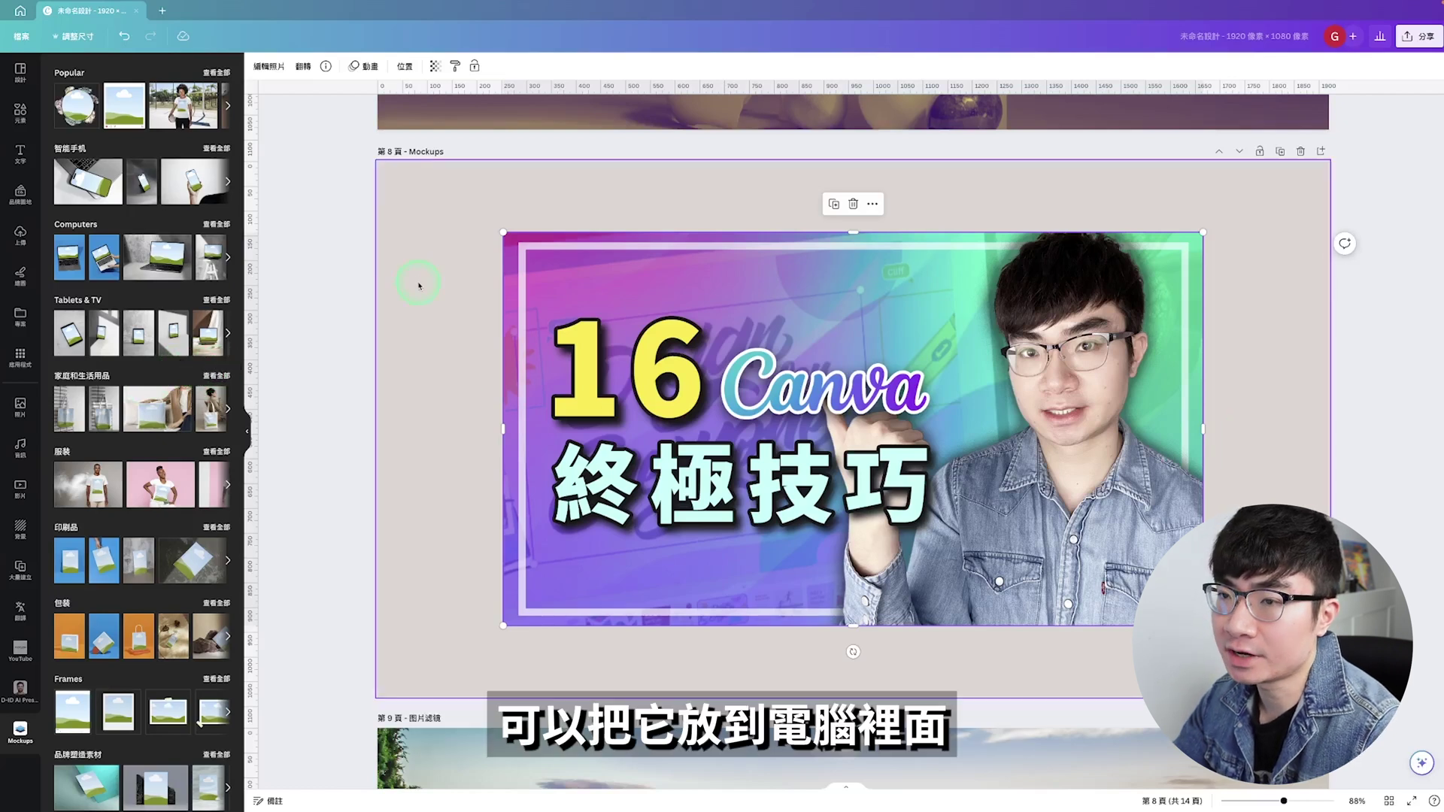
click(167, 268)
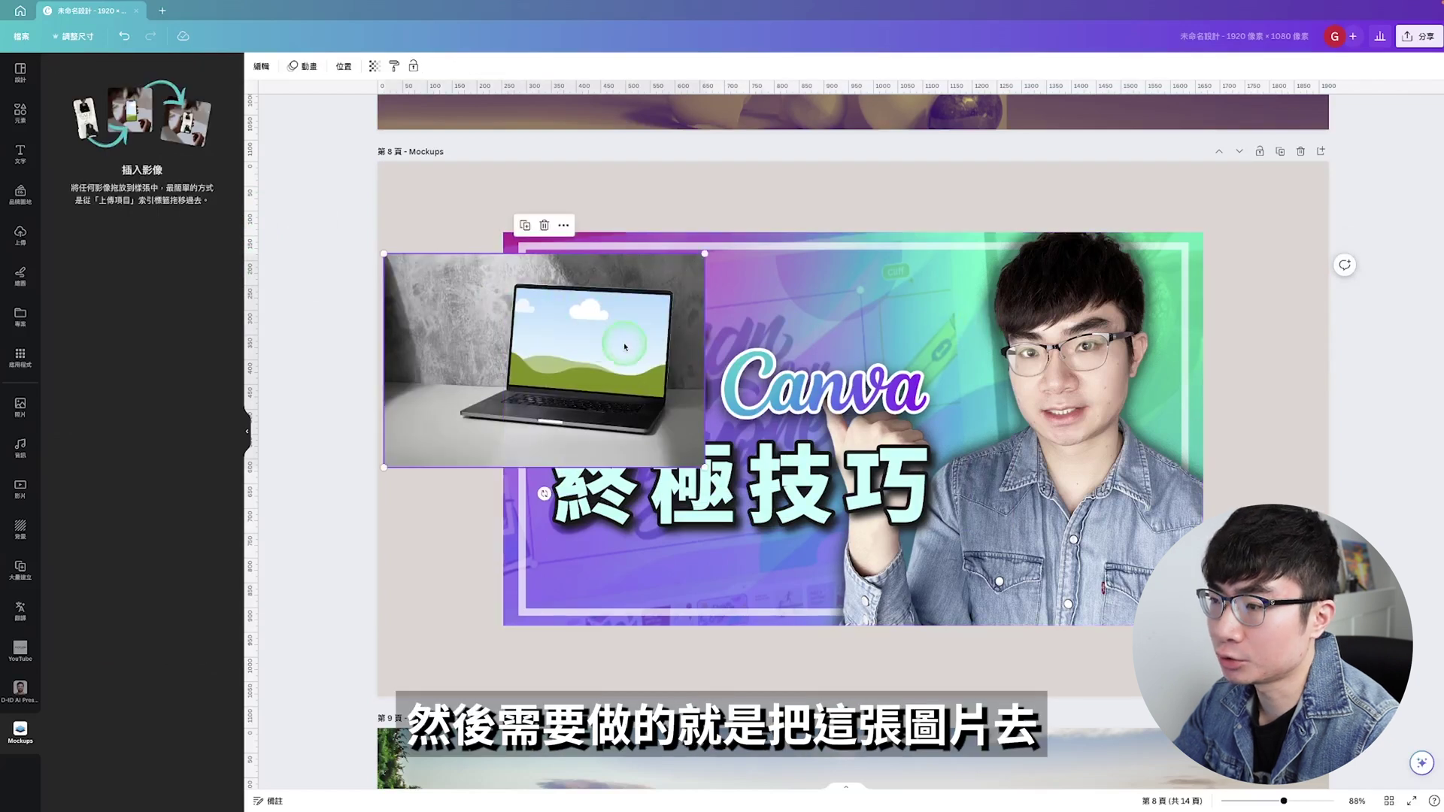
click(633, 316)
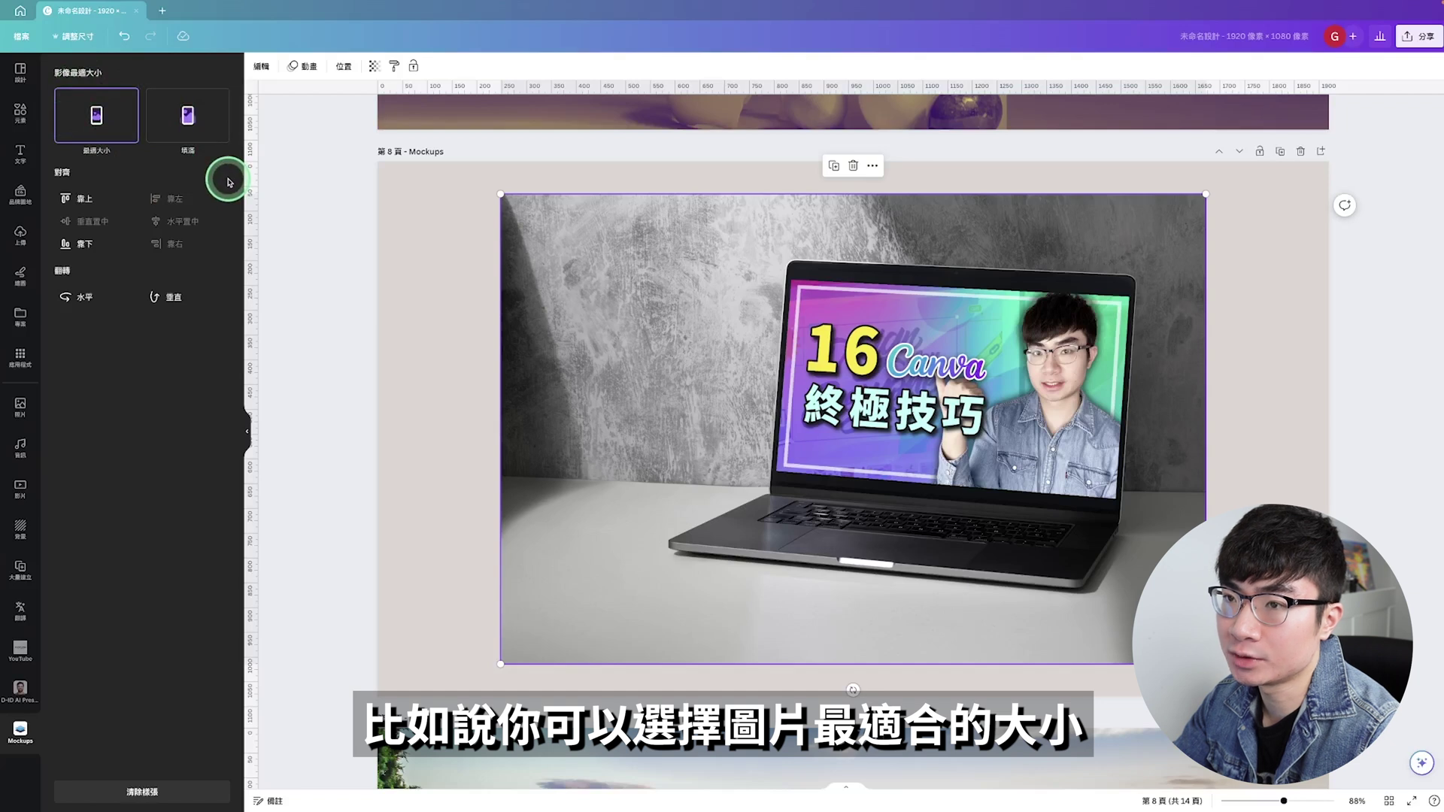
Try the fill (填滿) image fit in the laptop mockup and return it to the best-fit option
click(197, 120)
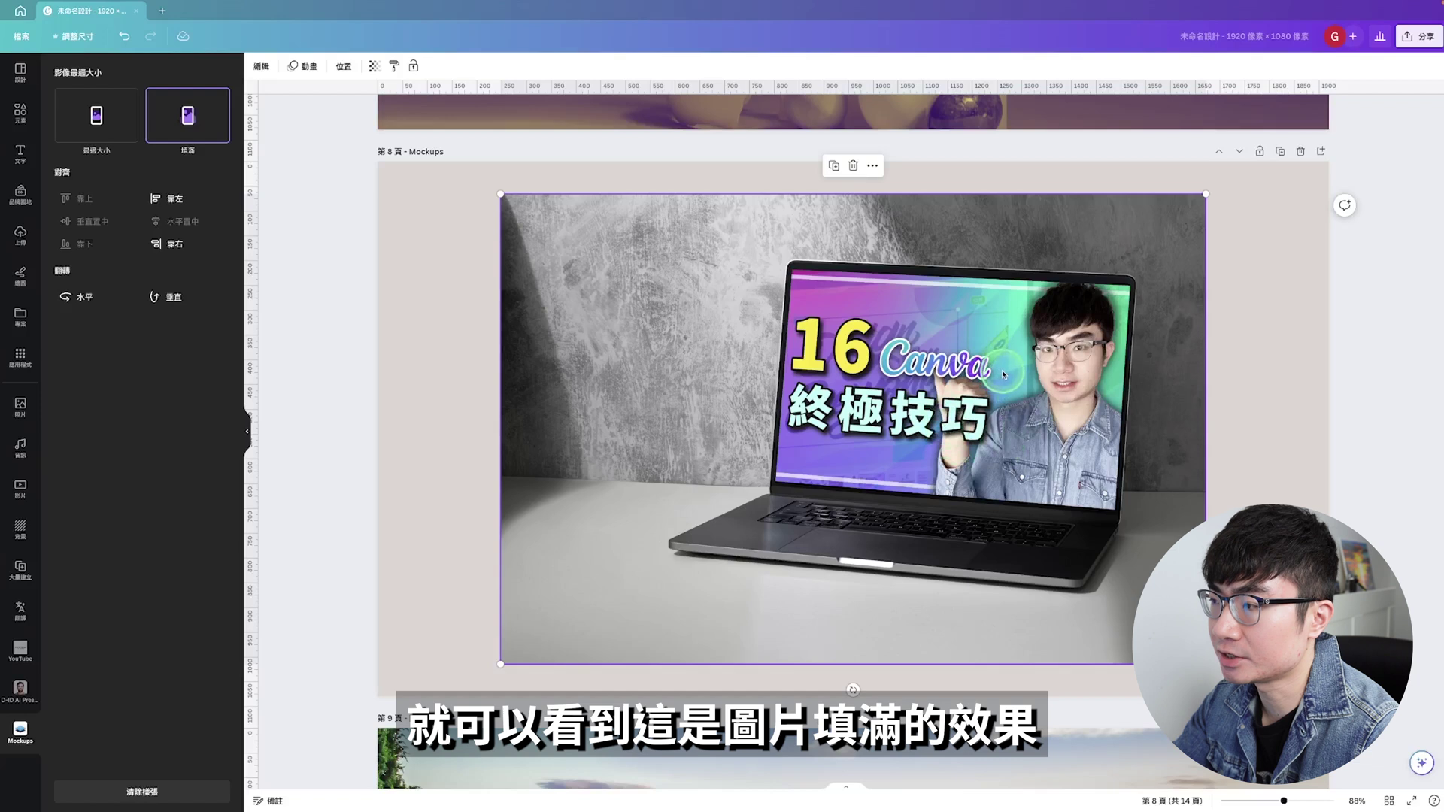
click(96, 128)
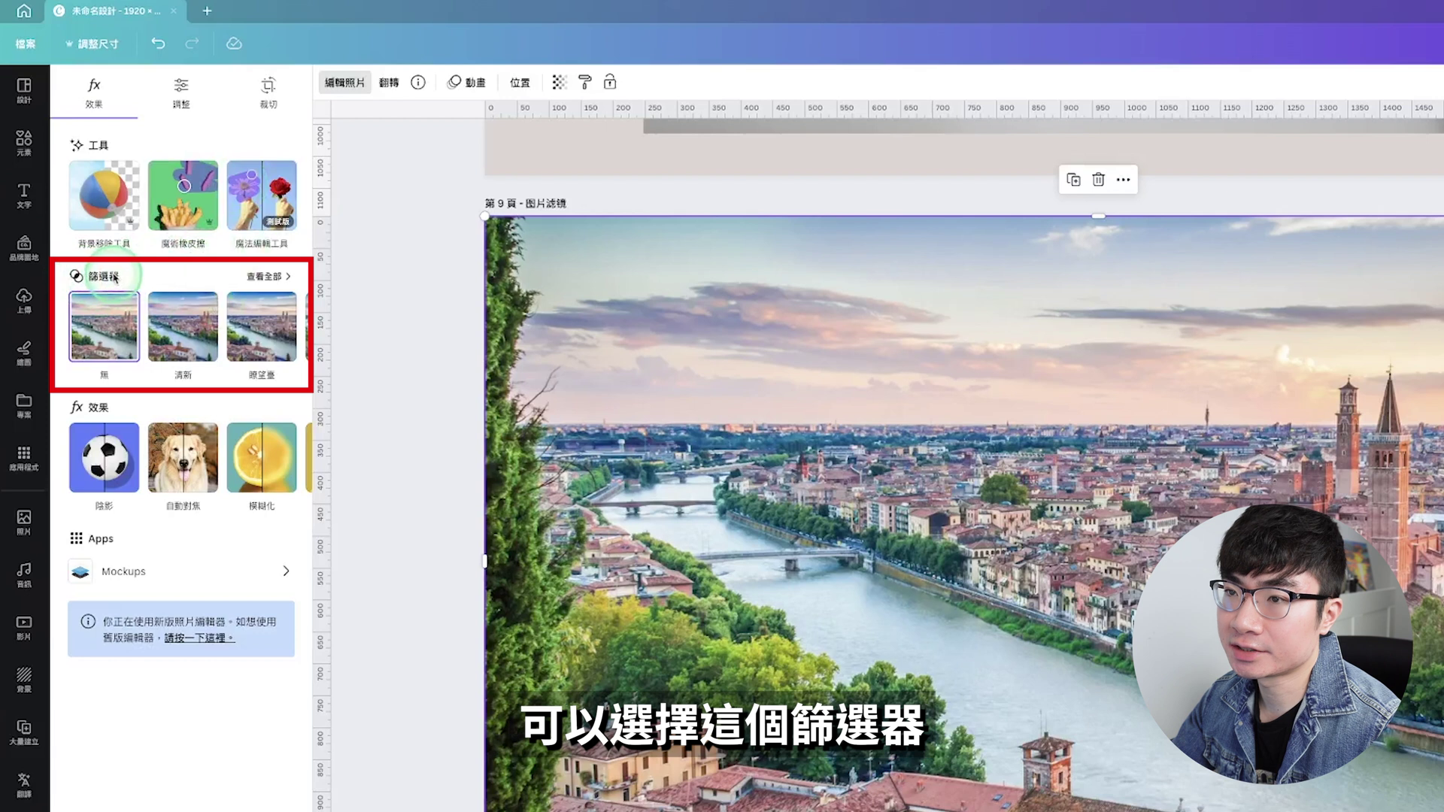
Try the Warm filter 水果酒 on the page 9 city photo with its intensity reduced to a little over half
click(273, 277)
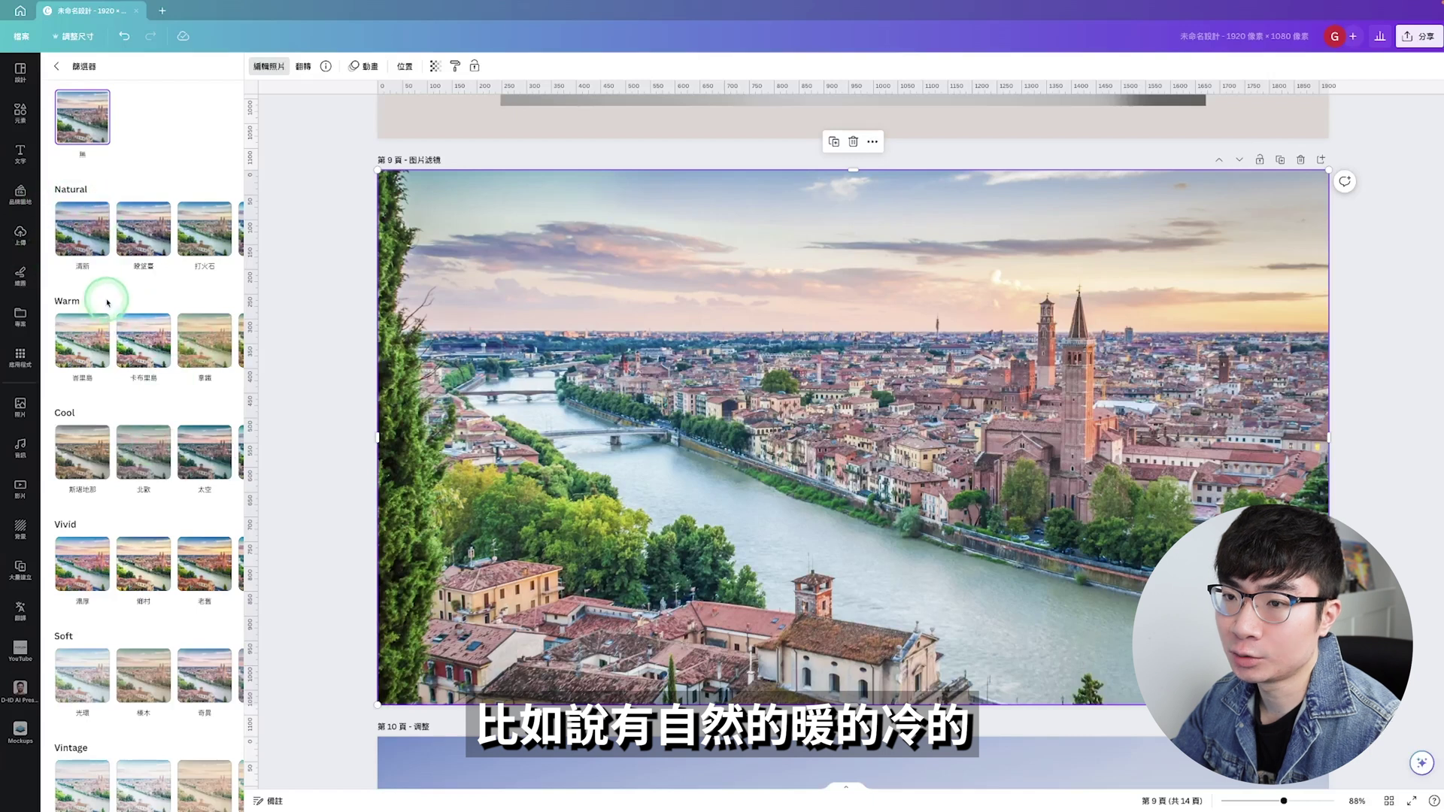
scroll(108, 419, down, 1)
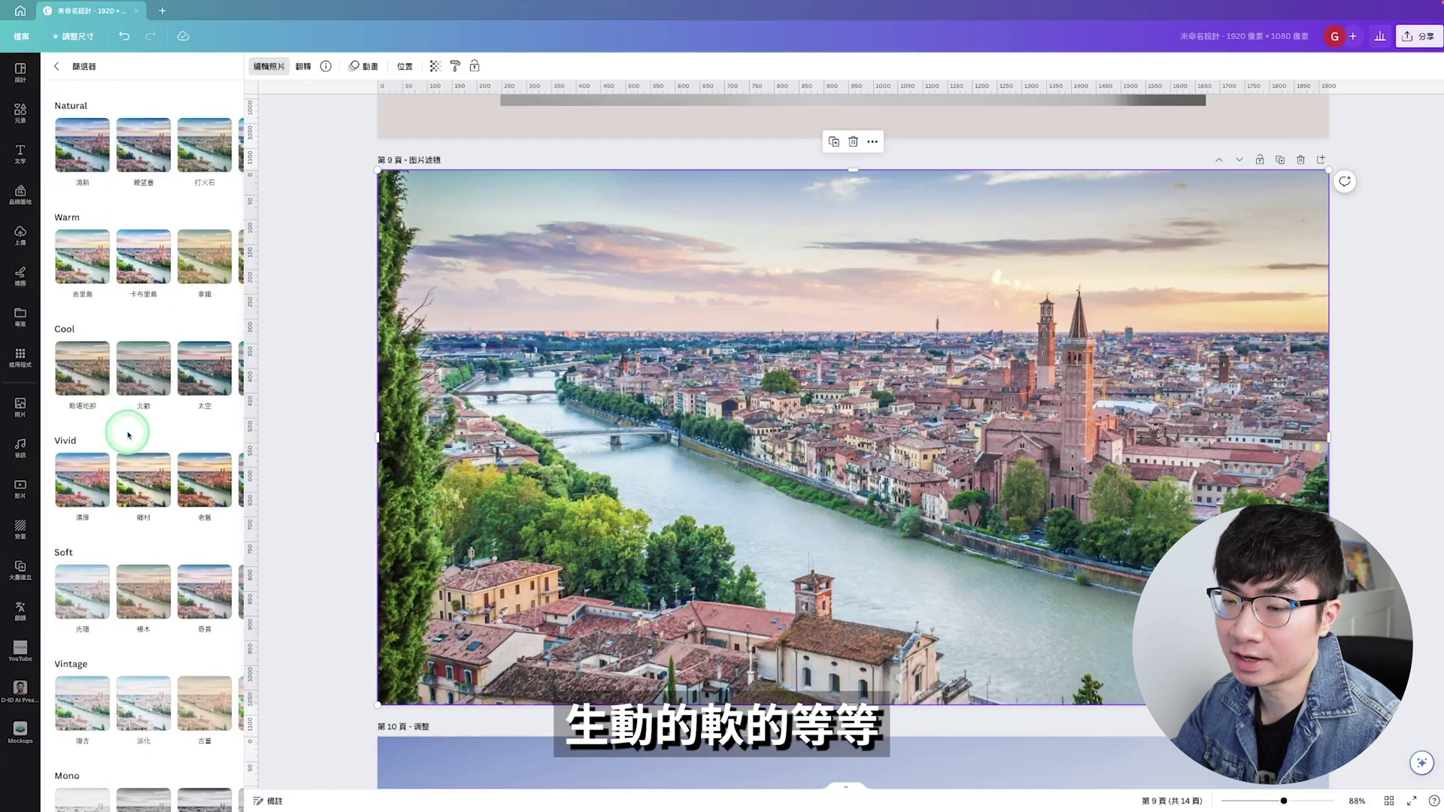
scroll(108, 428, up, 1)
scroll(135, 361, up, 1)
scroll(127, 313, right, 3)
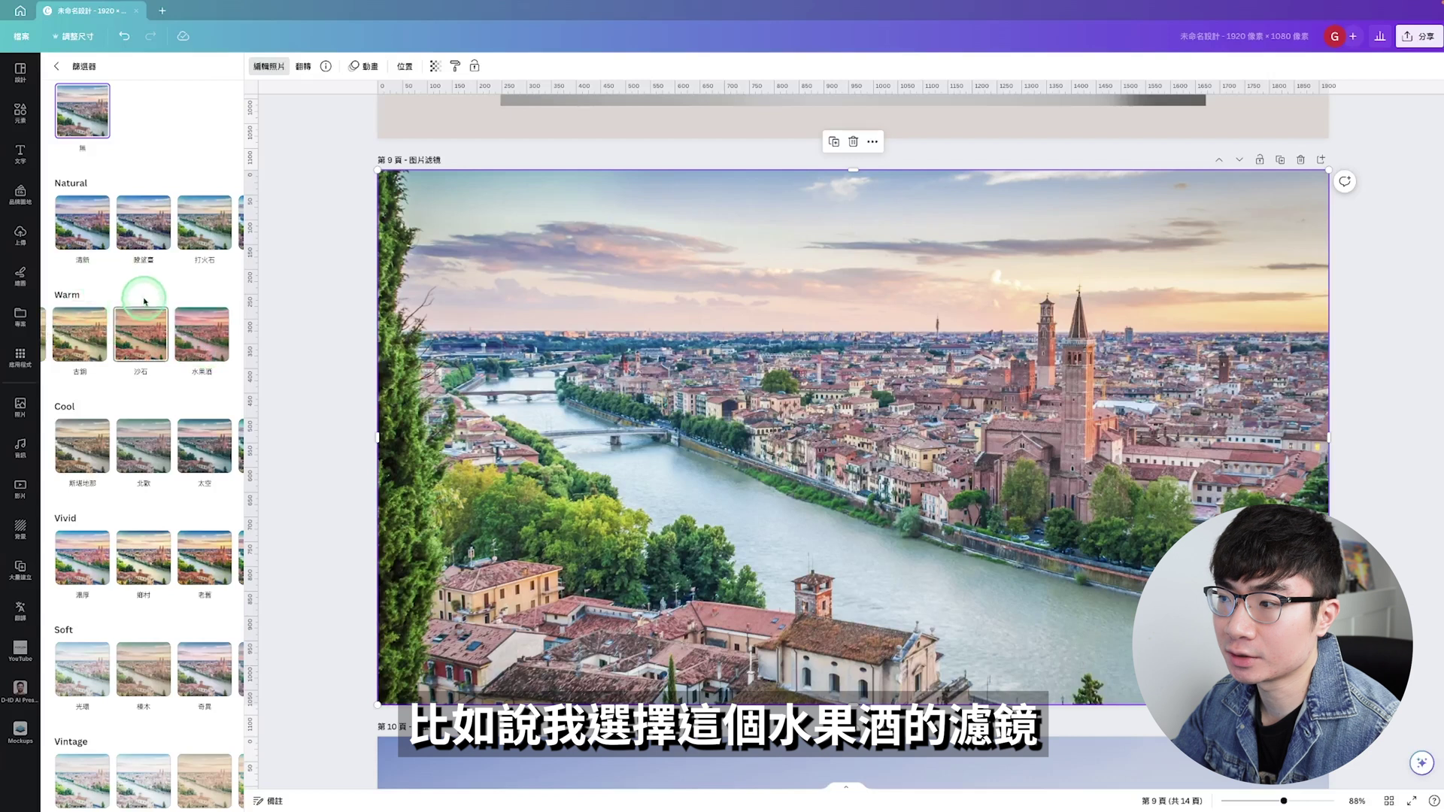
click(191, 336)
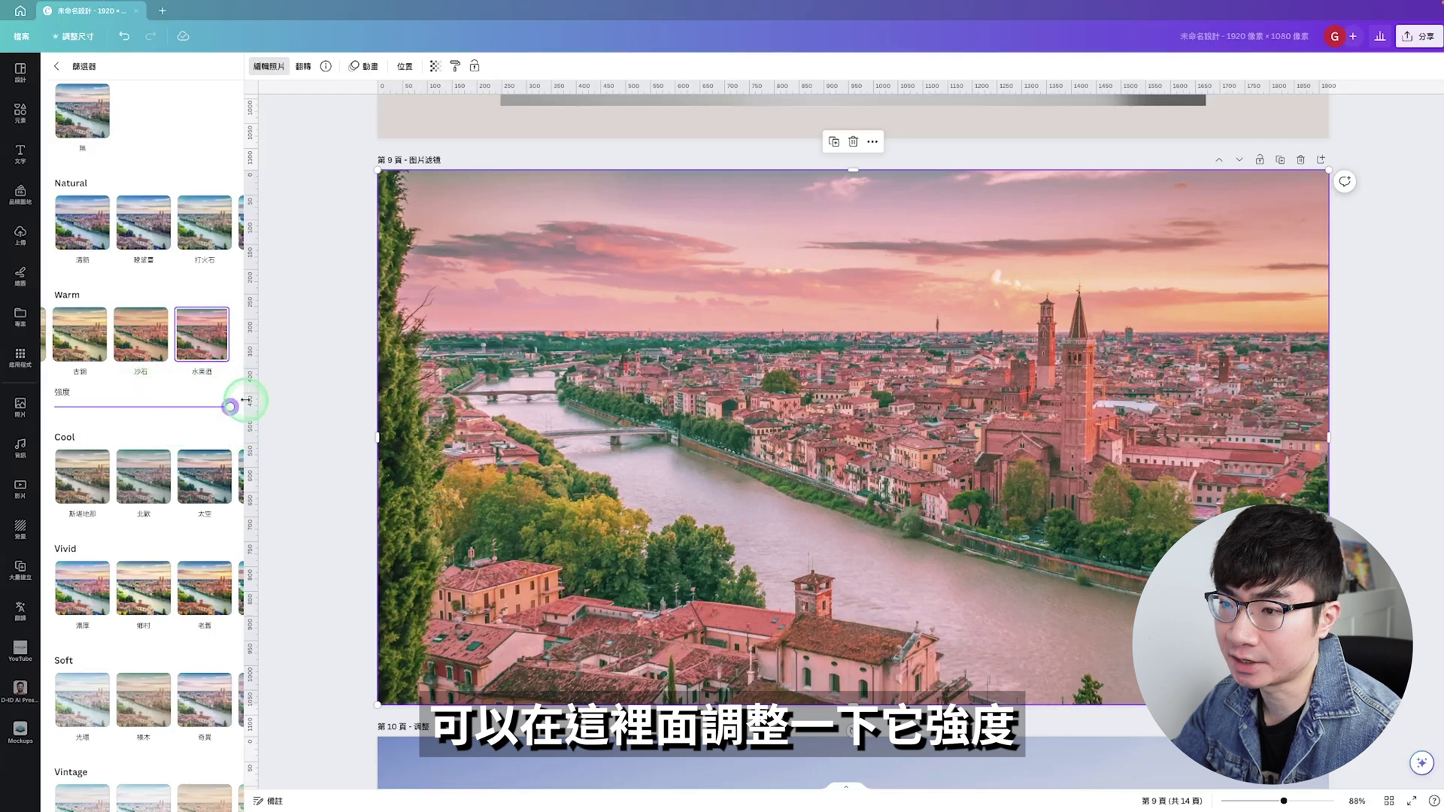
drag(230, 407, 159, 407)
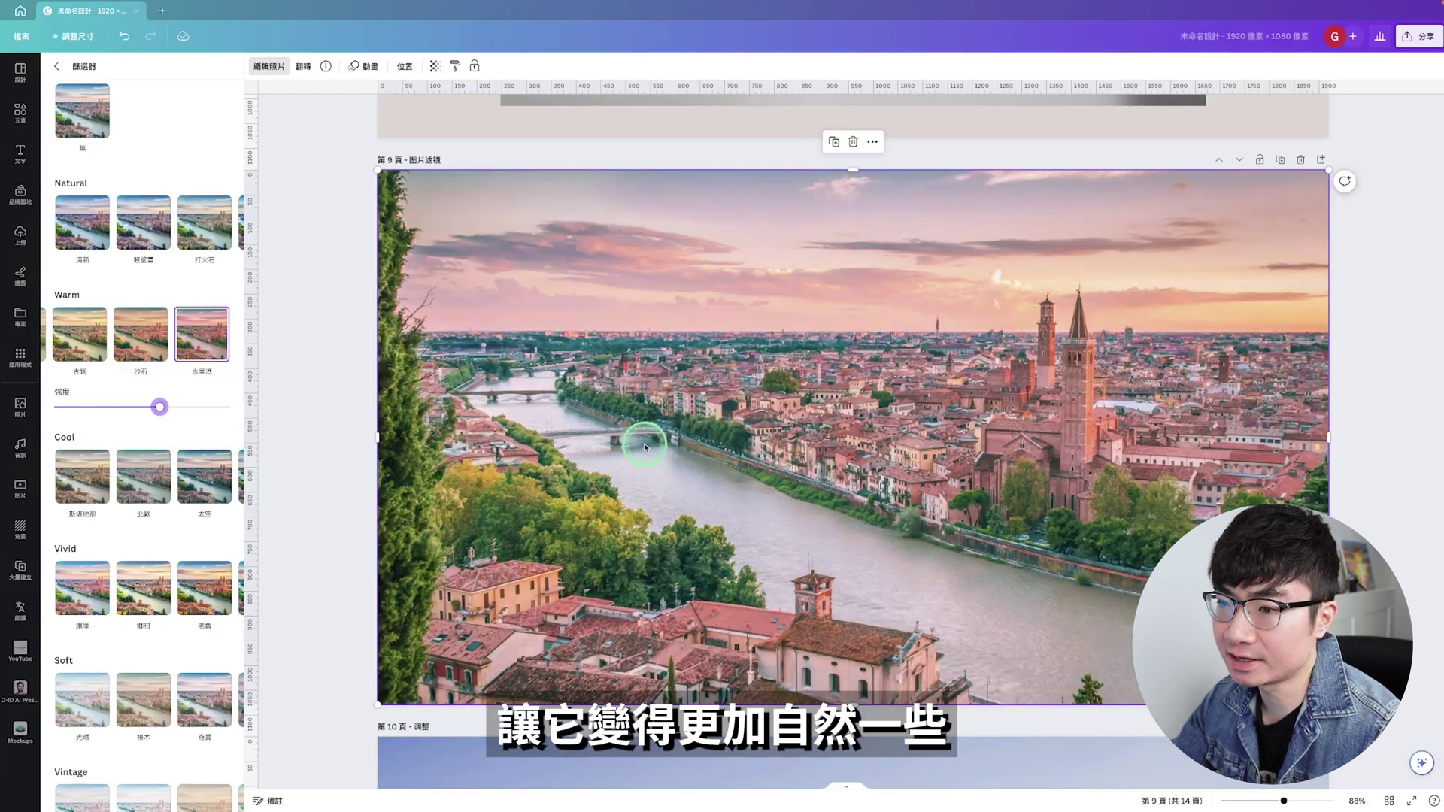
Remove the current filter from the page 9 city photo and apply the Cool filter 北歐
click(79, 113)
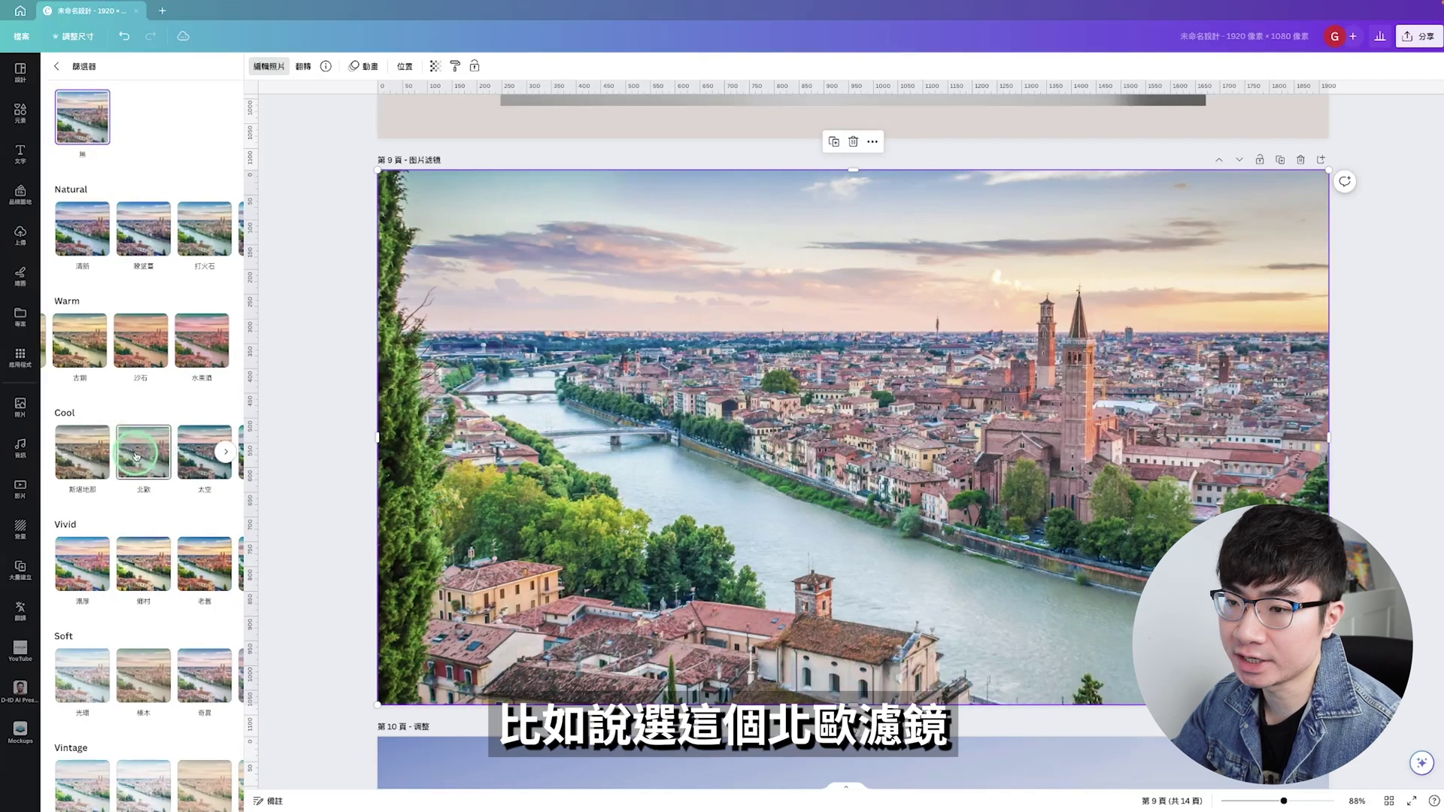
click(136, 454)
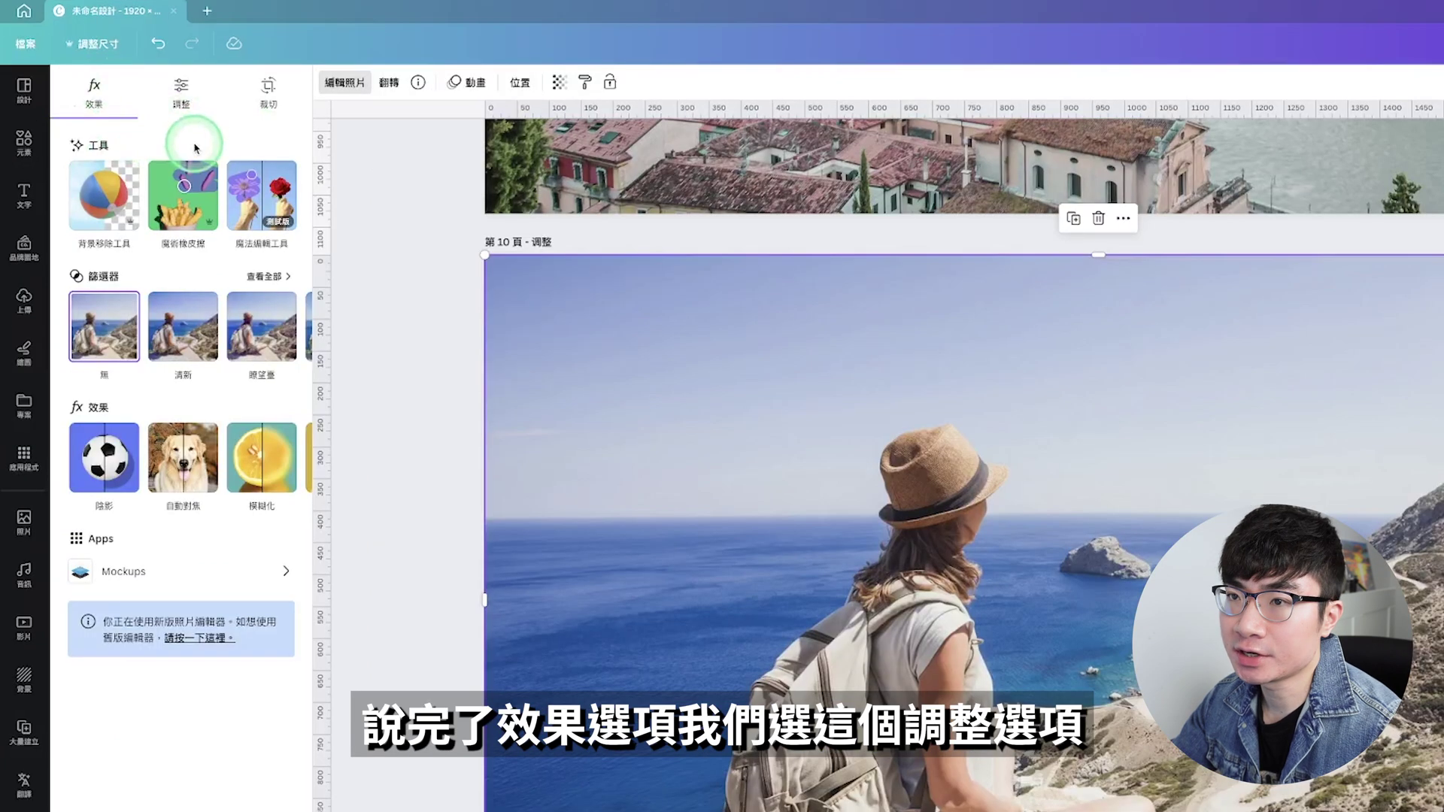
Try auto adjust (自動調整) on the page 10 photo of the woman by the sea and switch it off again
click(184, 91)
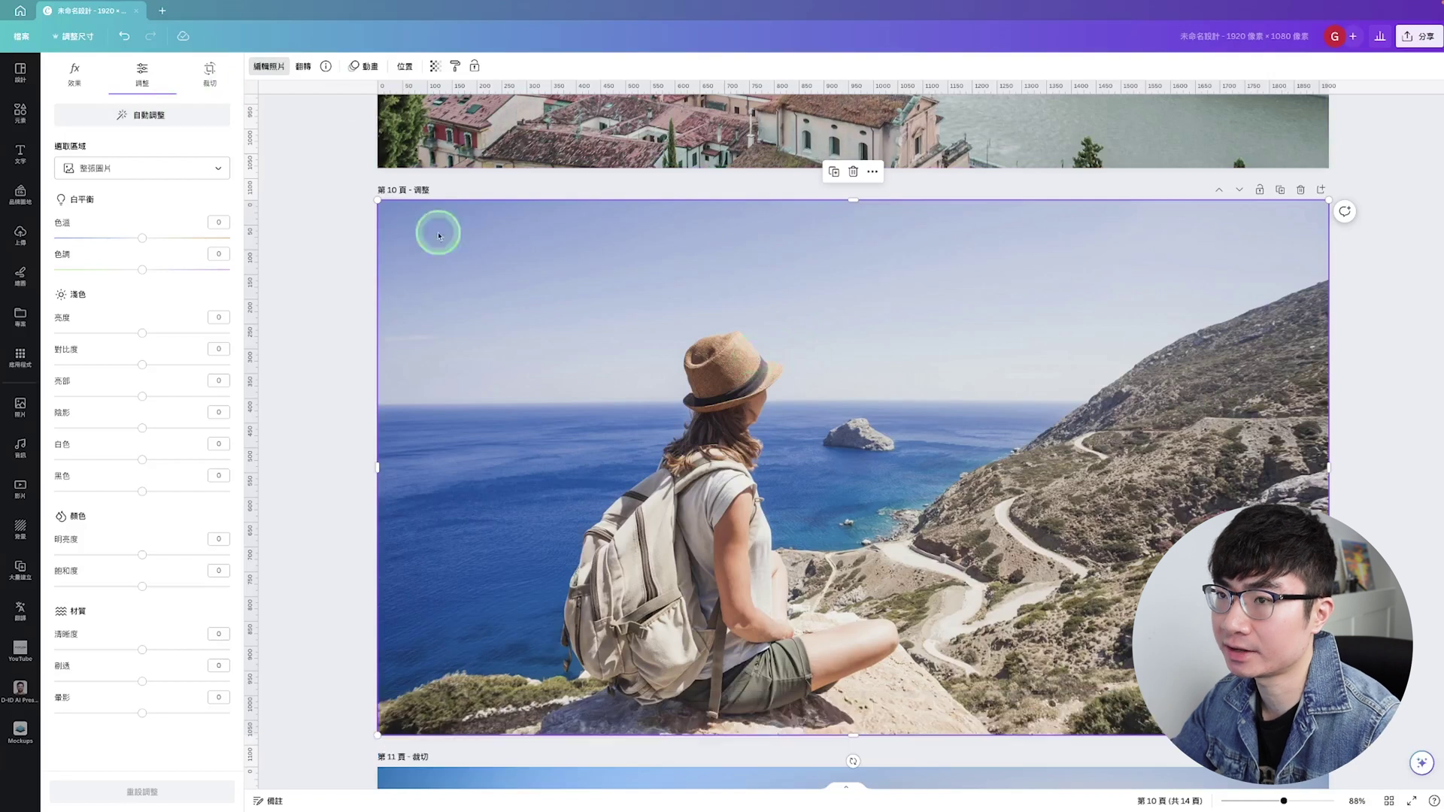
click(173, 114)
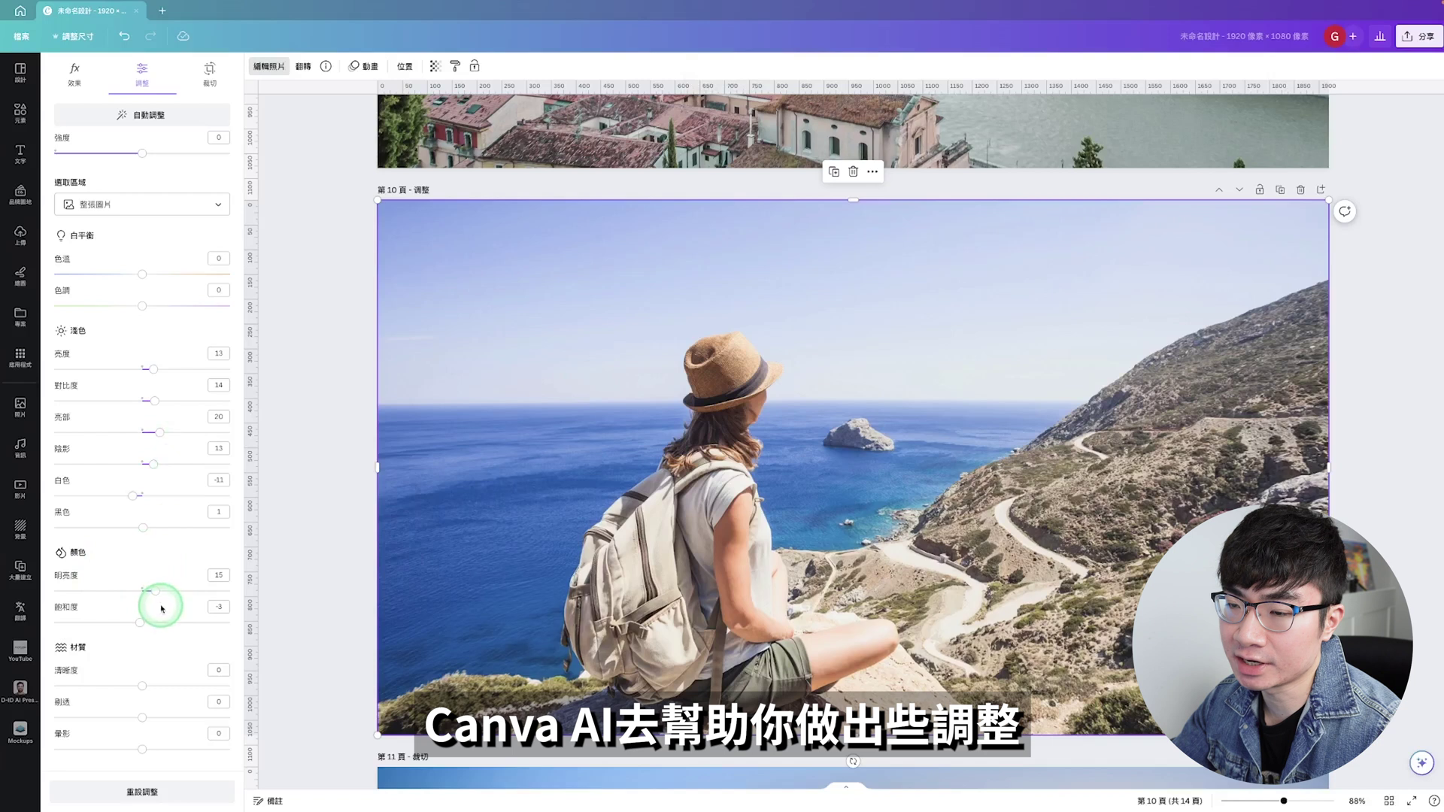
click(169, 115)
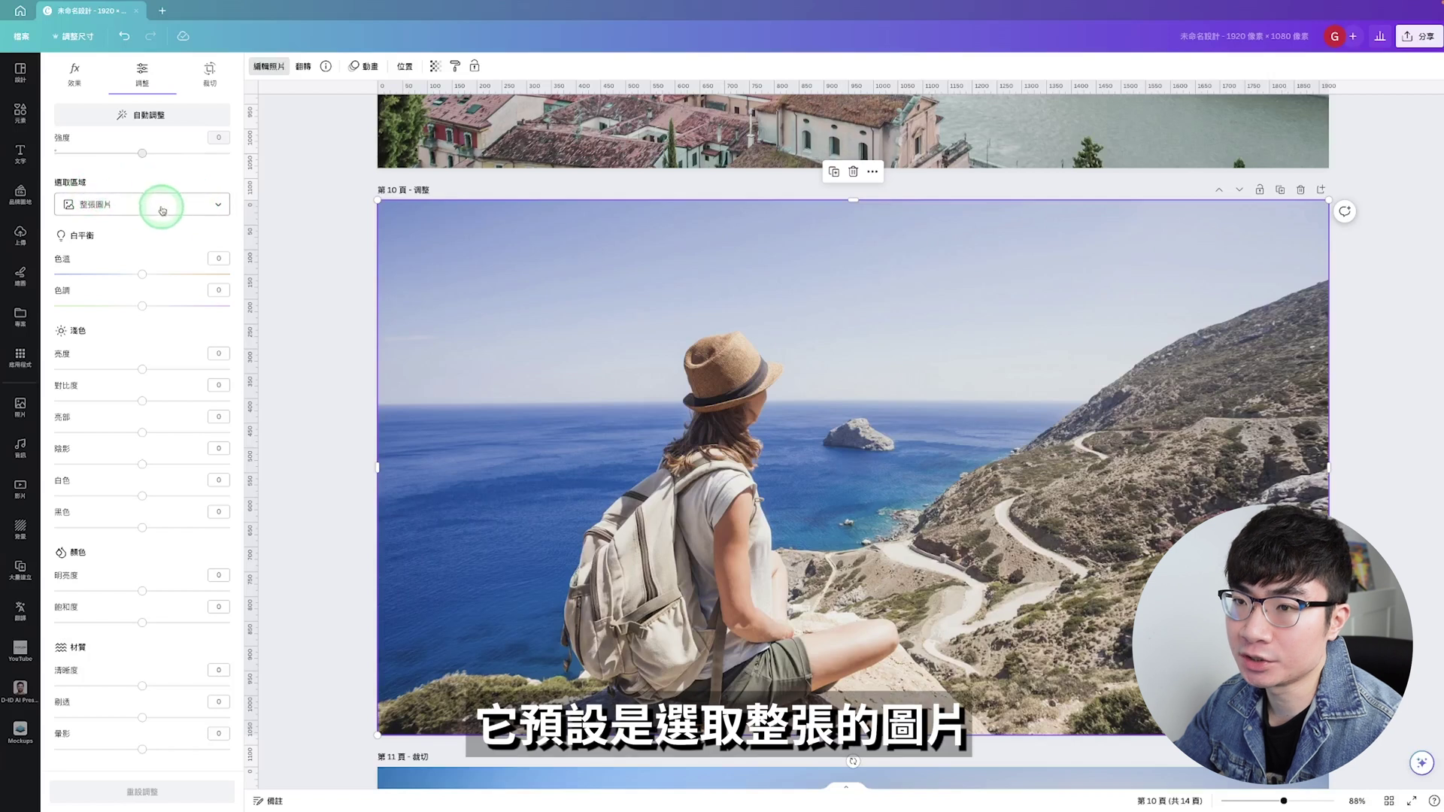
Adjust only the page 10 photo's foreground (前景): brightness 15, contrast 7, highlights 7, shadows 5, vibrance 13 and saturation 10
click(210, 204)
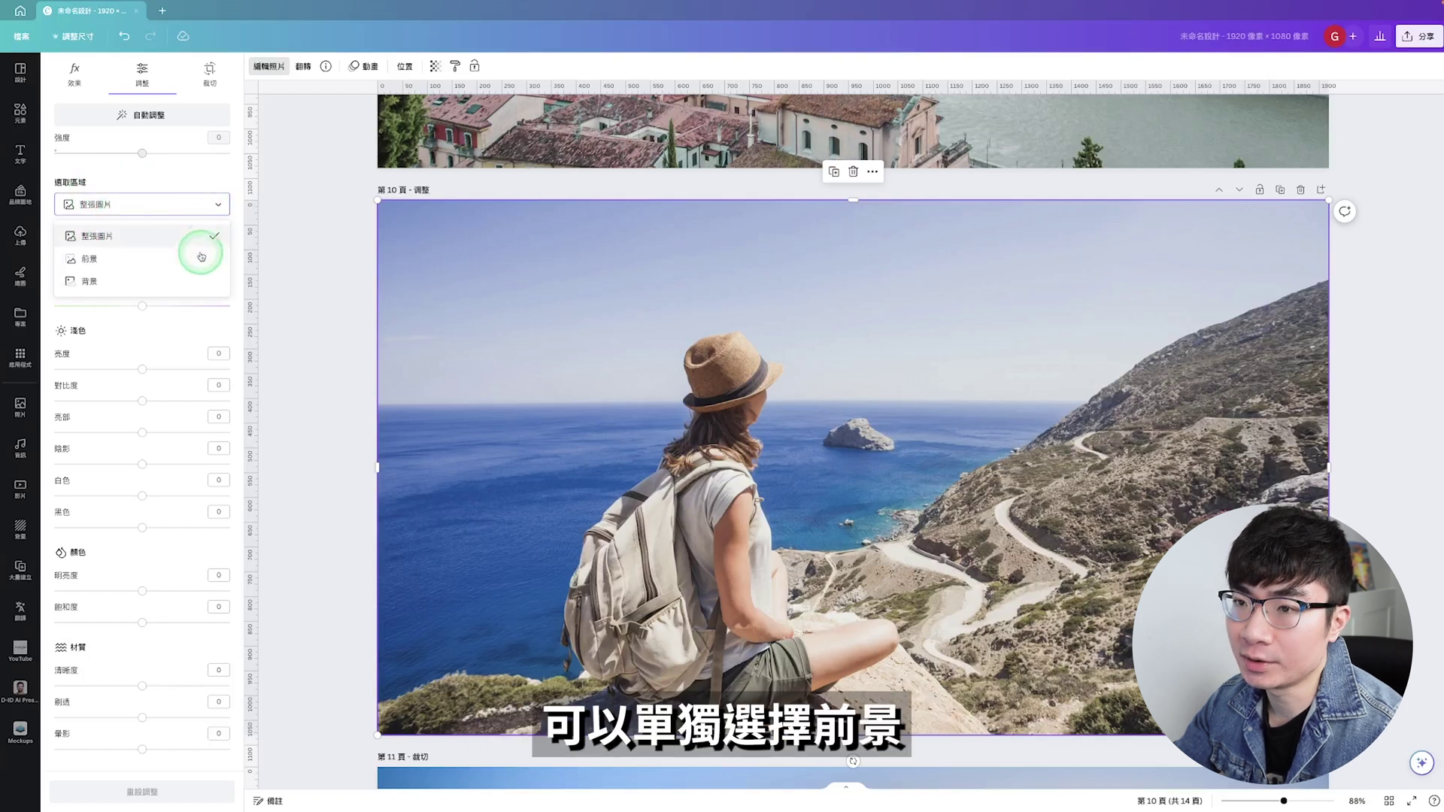
click(194, 260)
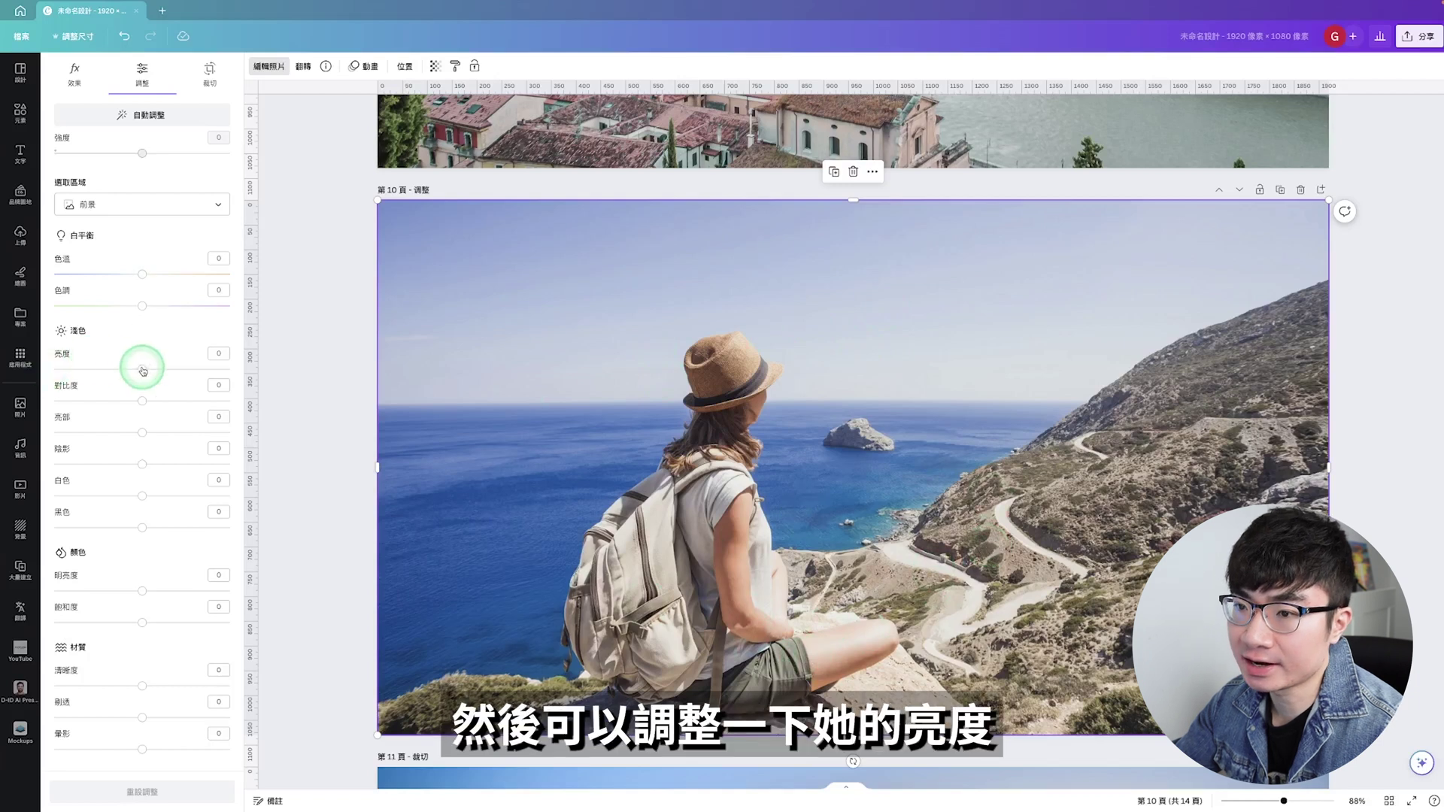
drag(142, 369, 148, 432)
drag(142, 464, 146, 464)
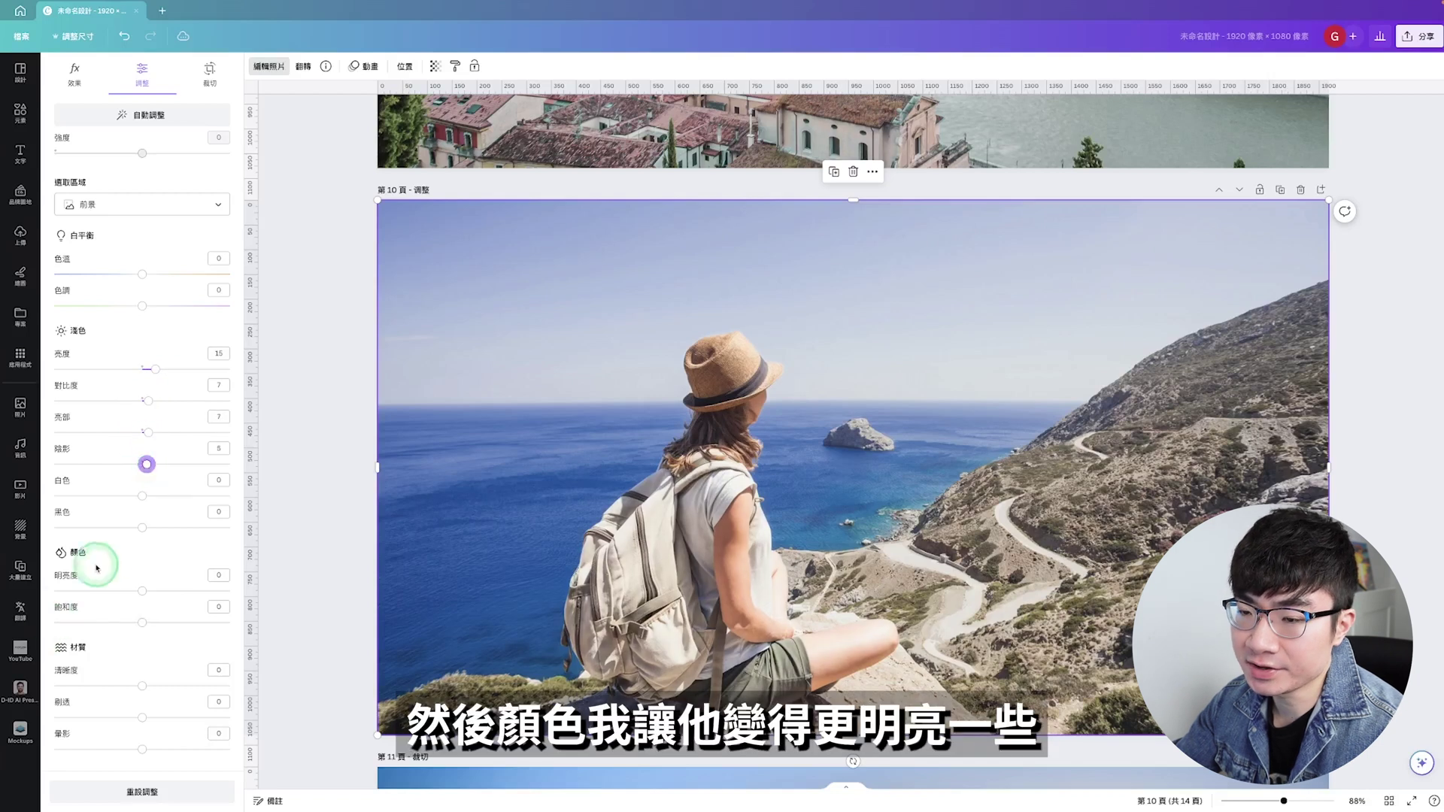
drag(145, 592, 151, 622)
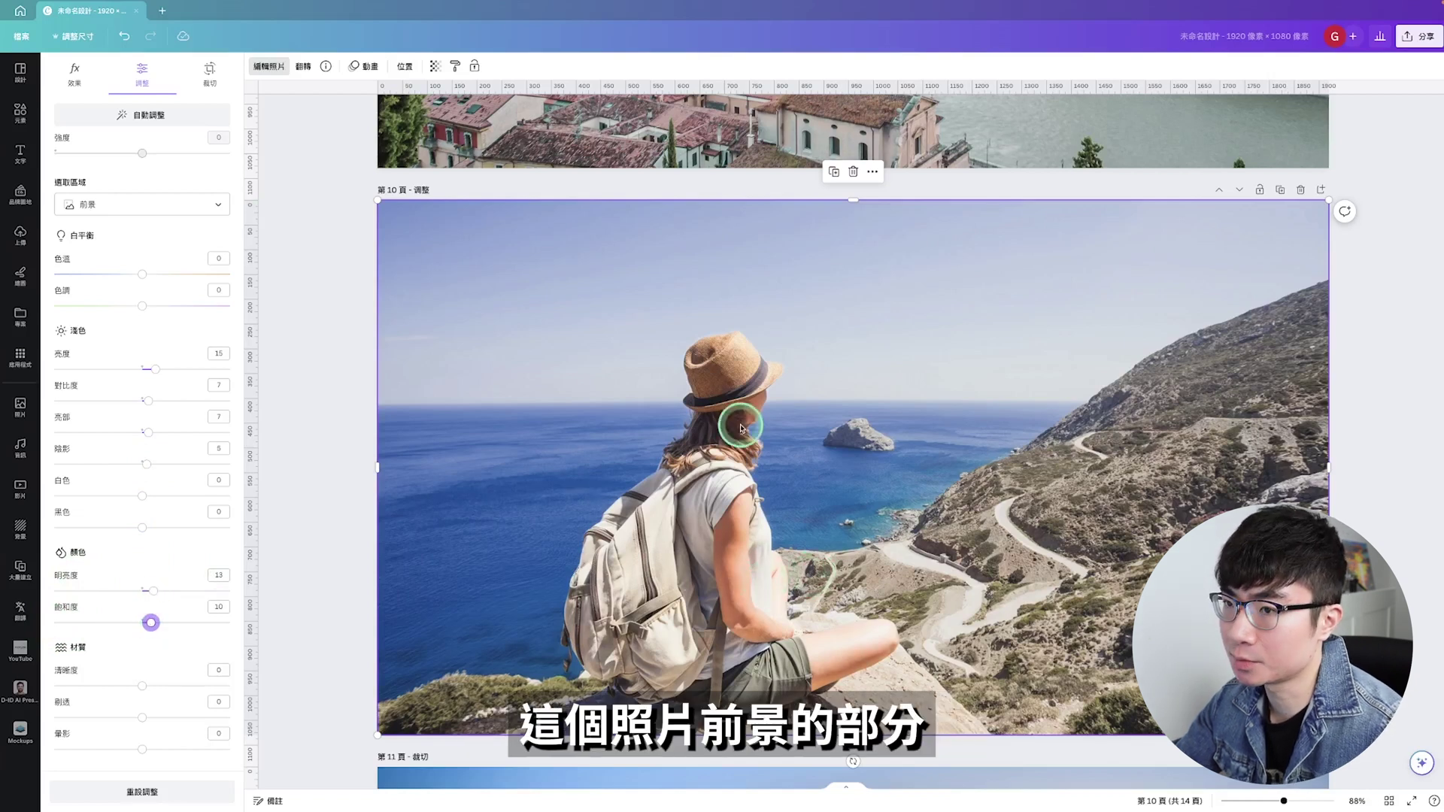
Adjust only the page 10 photo's background (背景), fine-tuning its white balance, light settings, vibrance and saturation
click(151, 205)
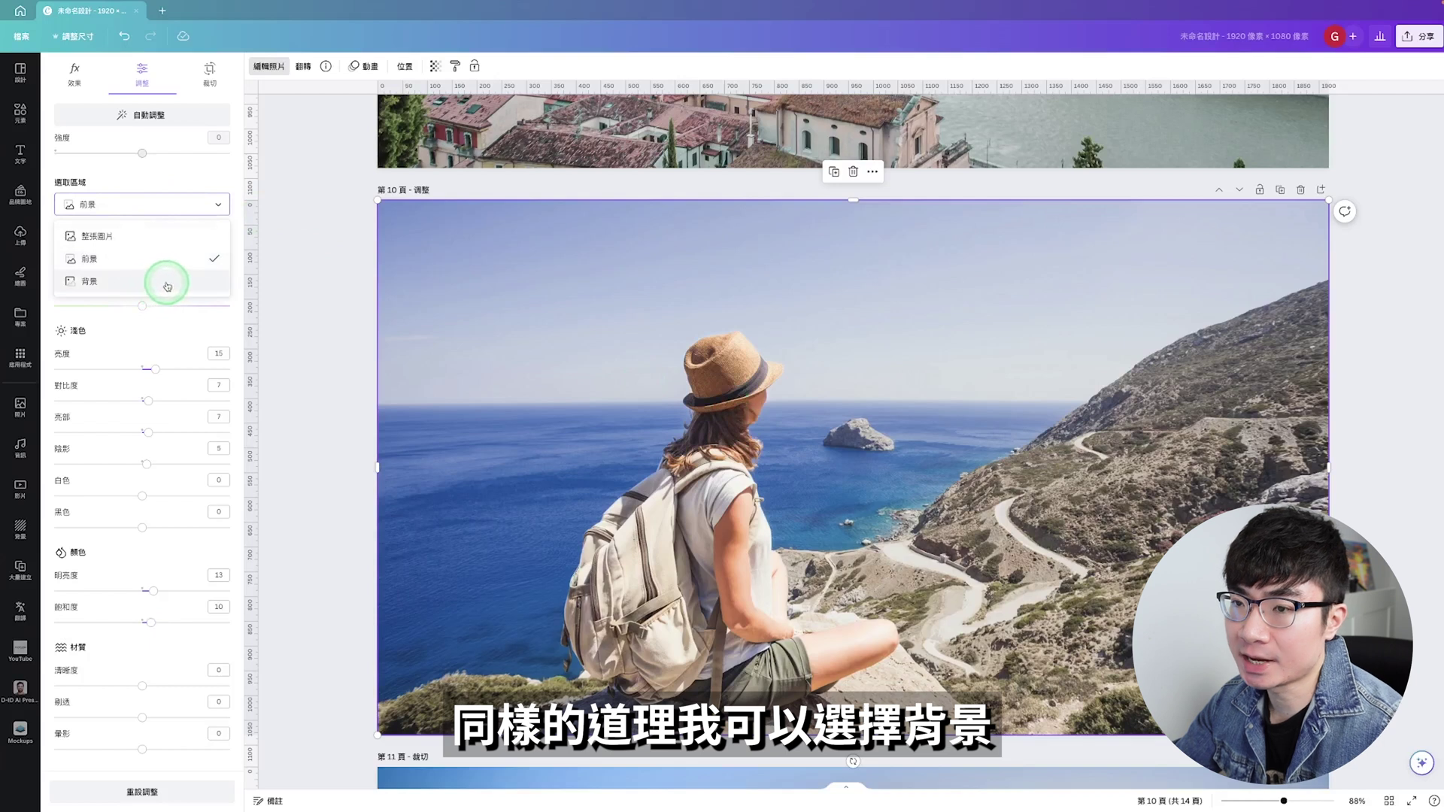
click(159, 284)
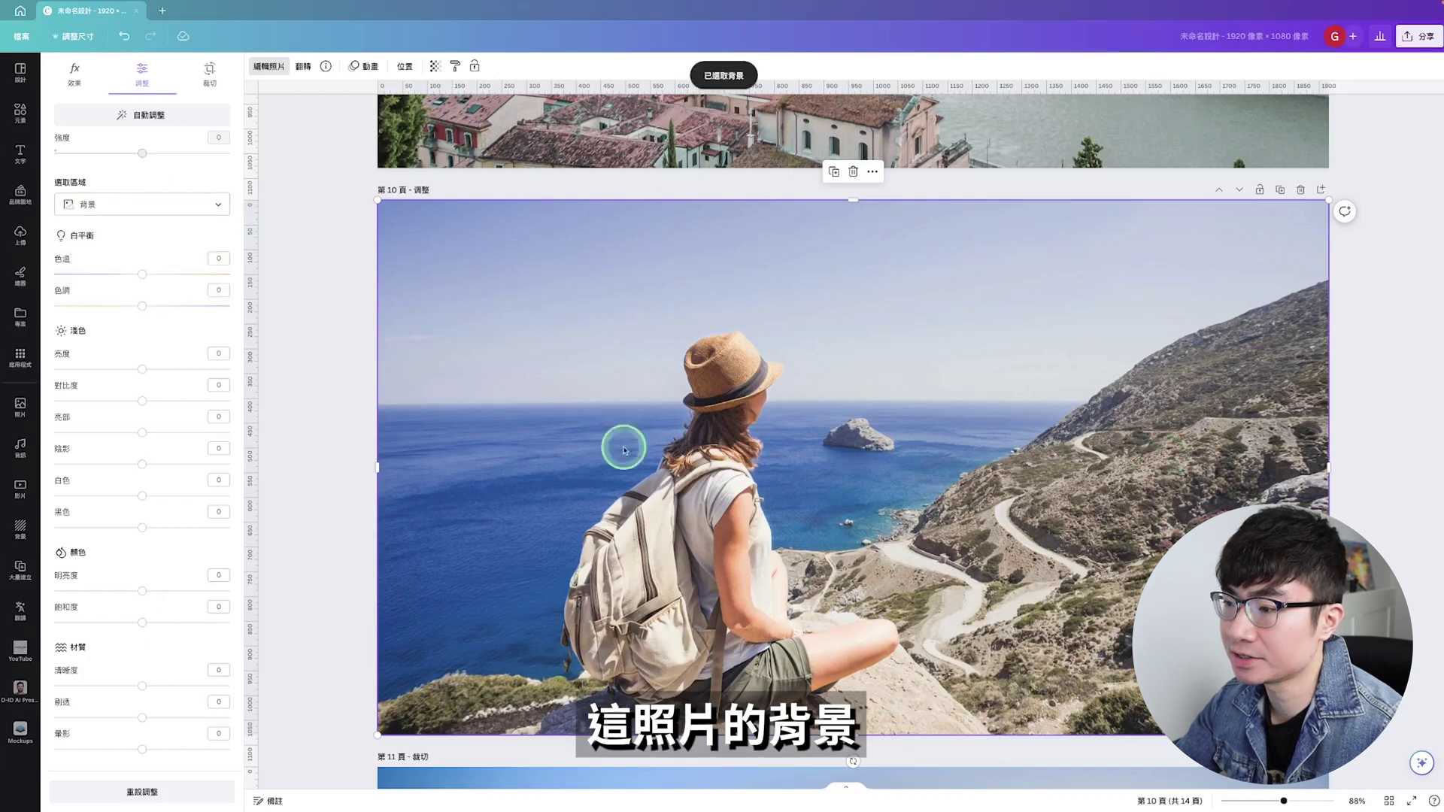
drag(131, 277, 163, 306)
click(142, 307)
drag(142, 369, 151, 401)
click(144, 403)
drag(142, 527, 149, 527)
click(140, 593)
drag(141, 594, 153, 623)
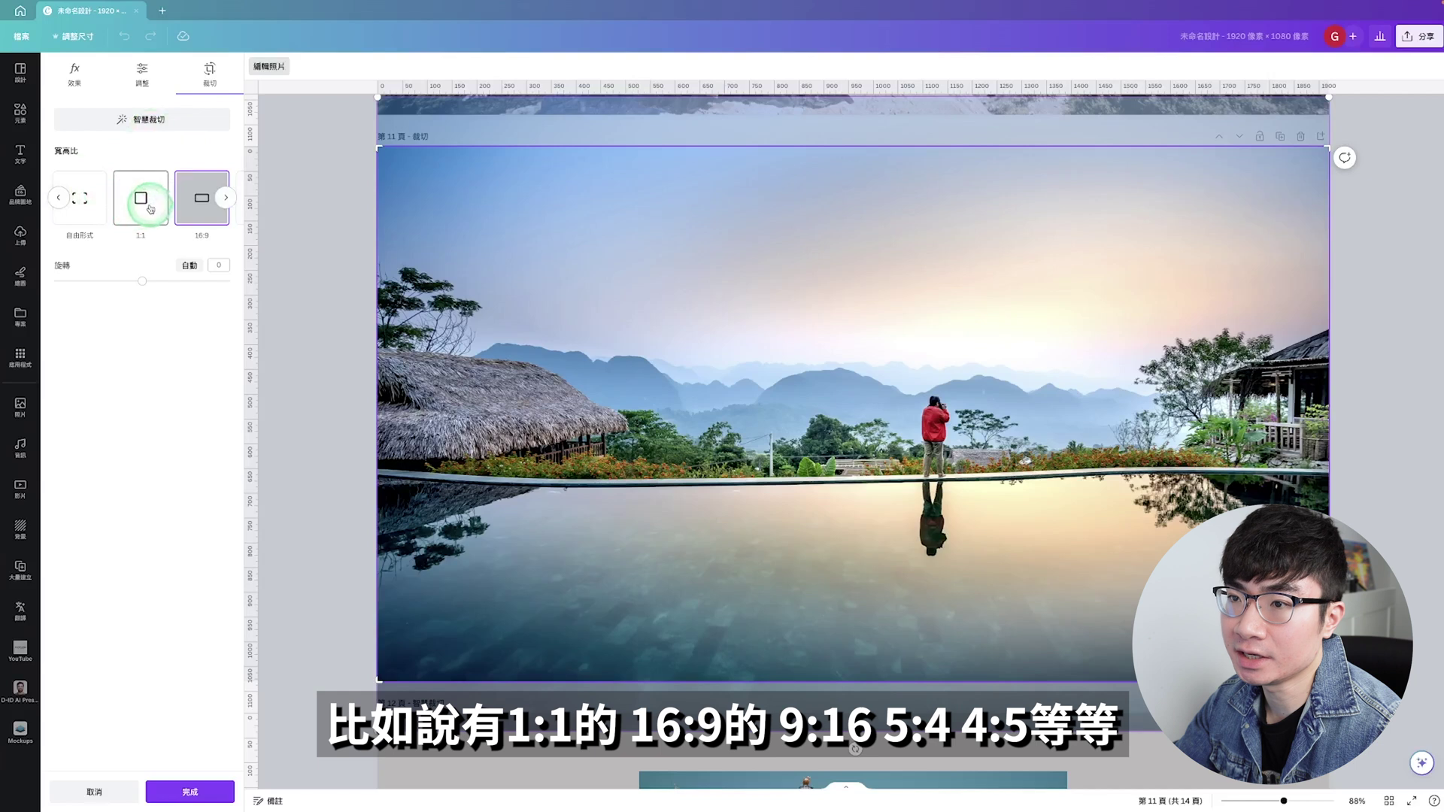
Crop the page 11 lake photo freehand to its lower-left area, about 1250 × 700 px
click(226, 198)
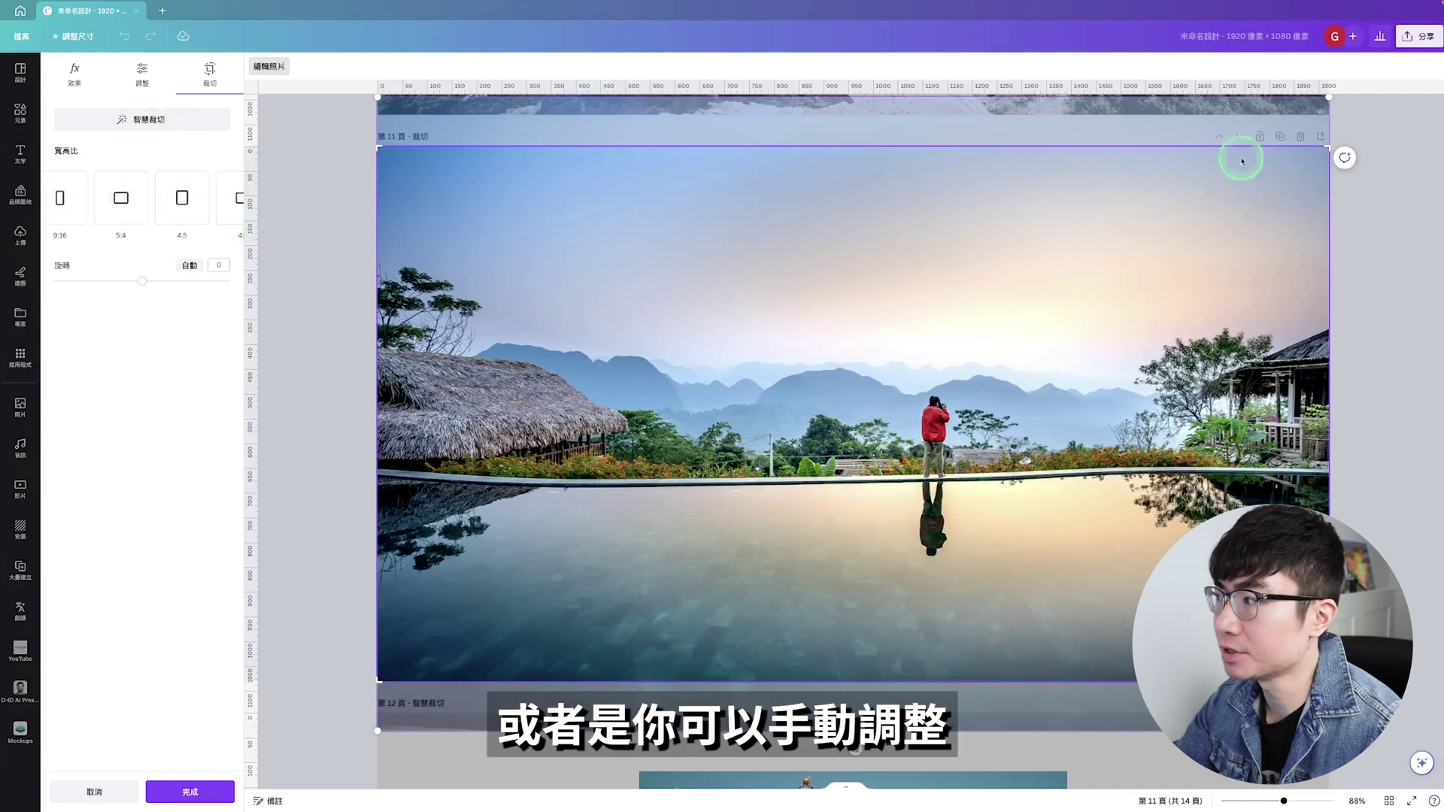
drag(1328, 148, 995, 332)
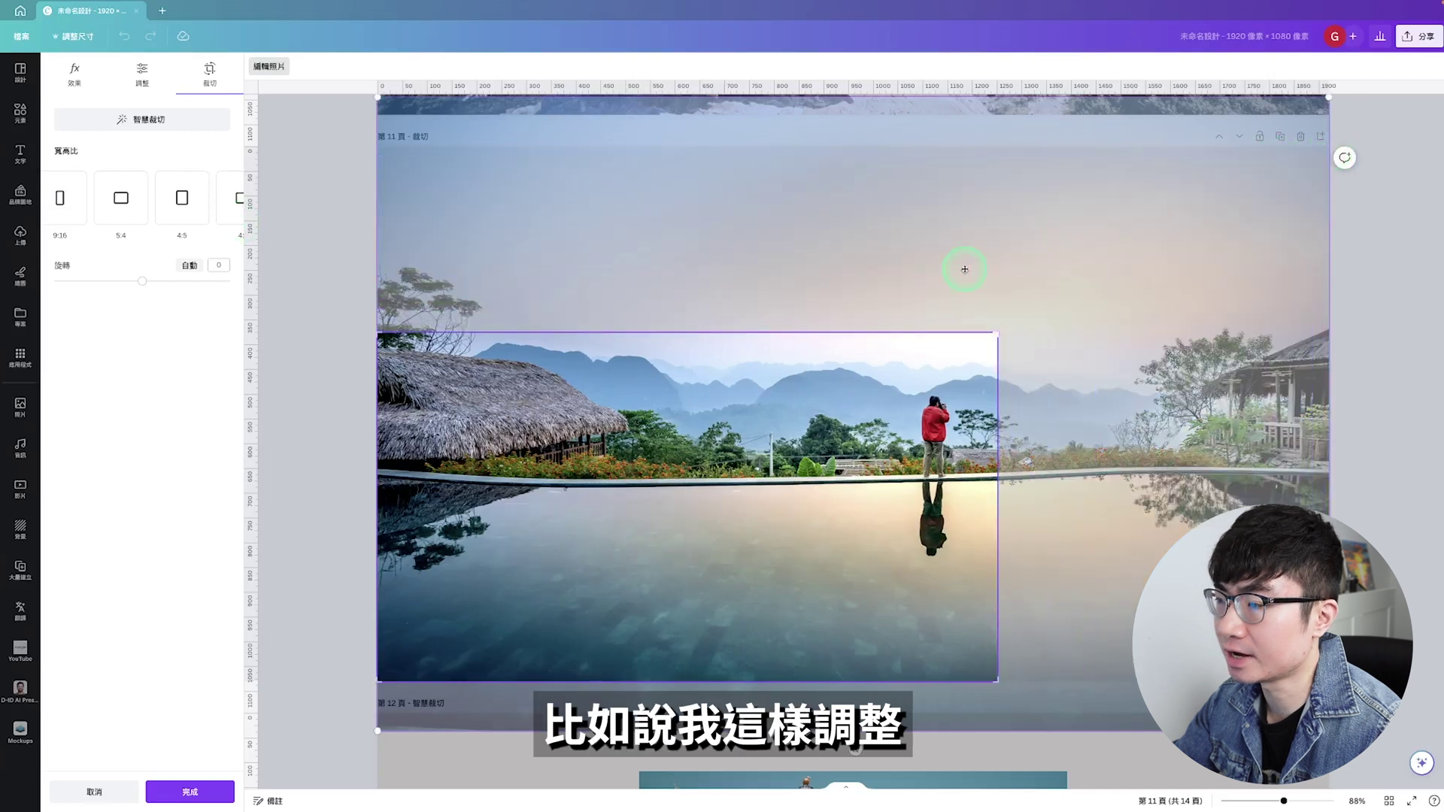
click(216, 794)
Finish the freehand crop, recrop the page 11 lake photo to a 1:1 ratio and try rotating it
click(662, 420)
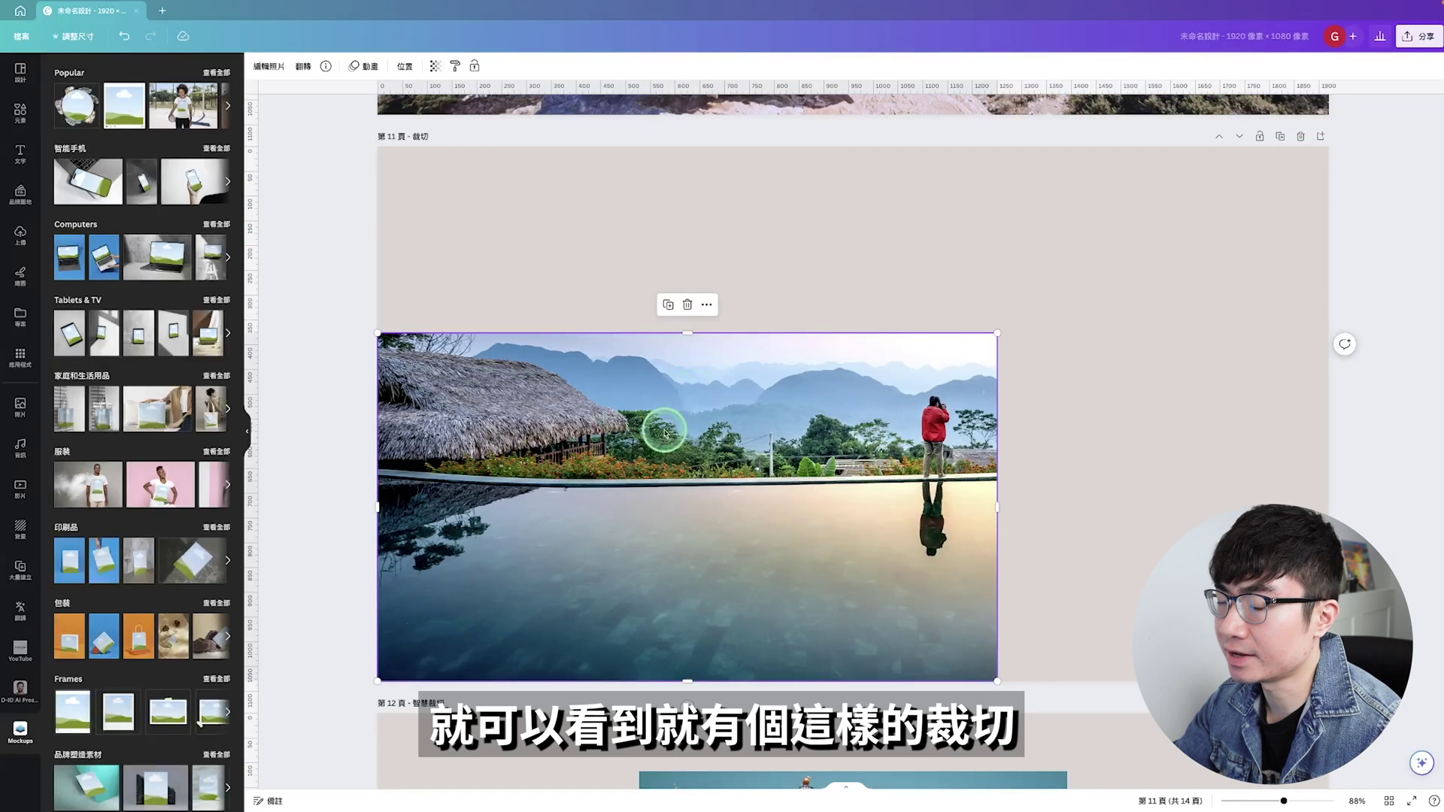
click(771, 424)
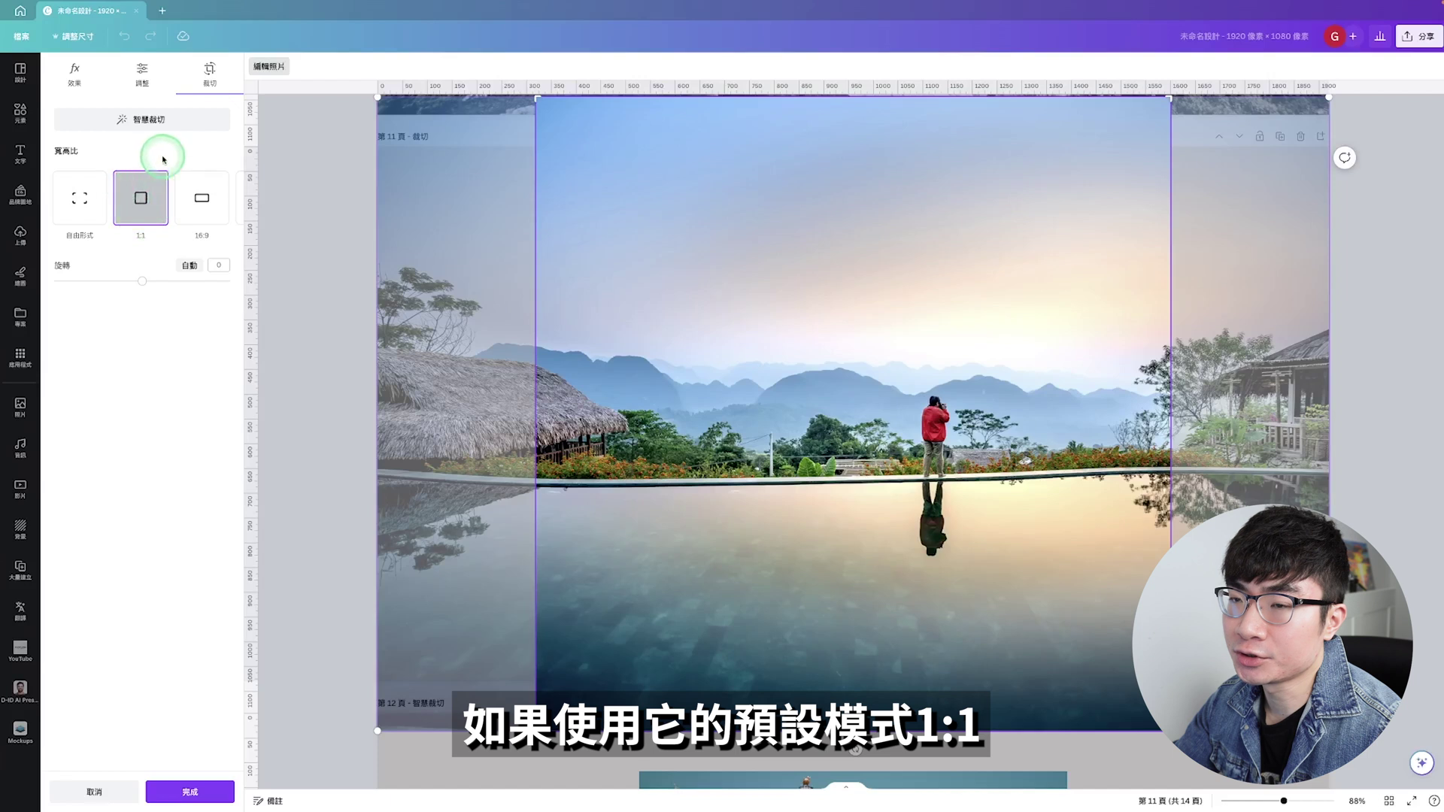
click(148, 203)
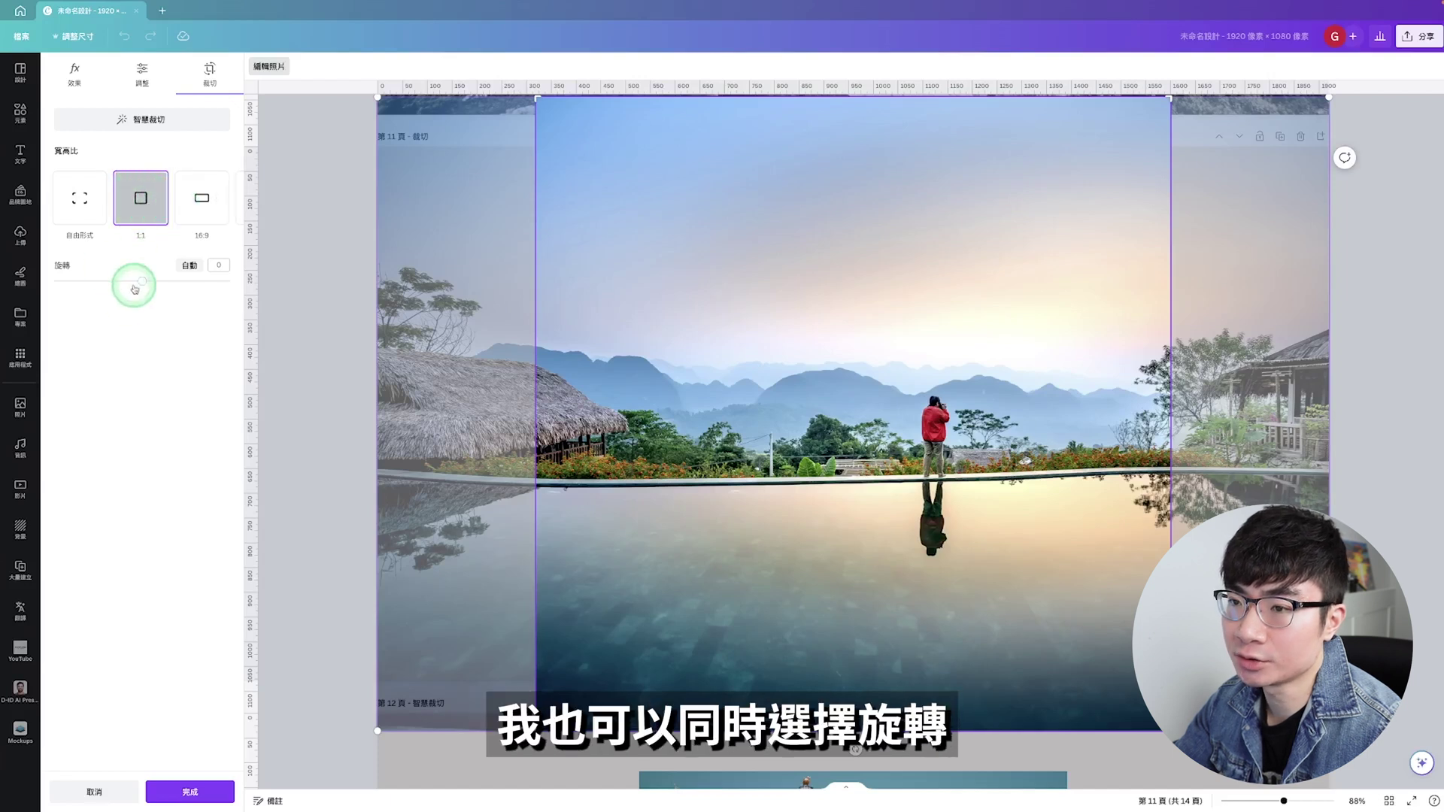
drag(142, 283, 183, 285)
Apply smart crop (智慧裁切) to the page 12 photo of the suitcase and landmarks
click(869, 460)
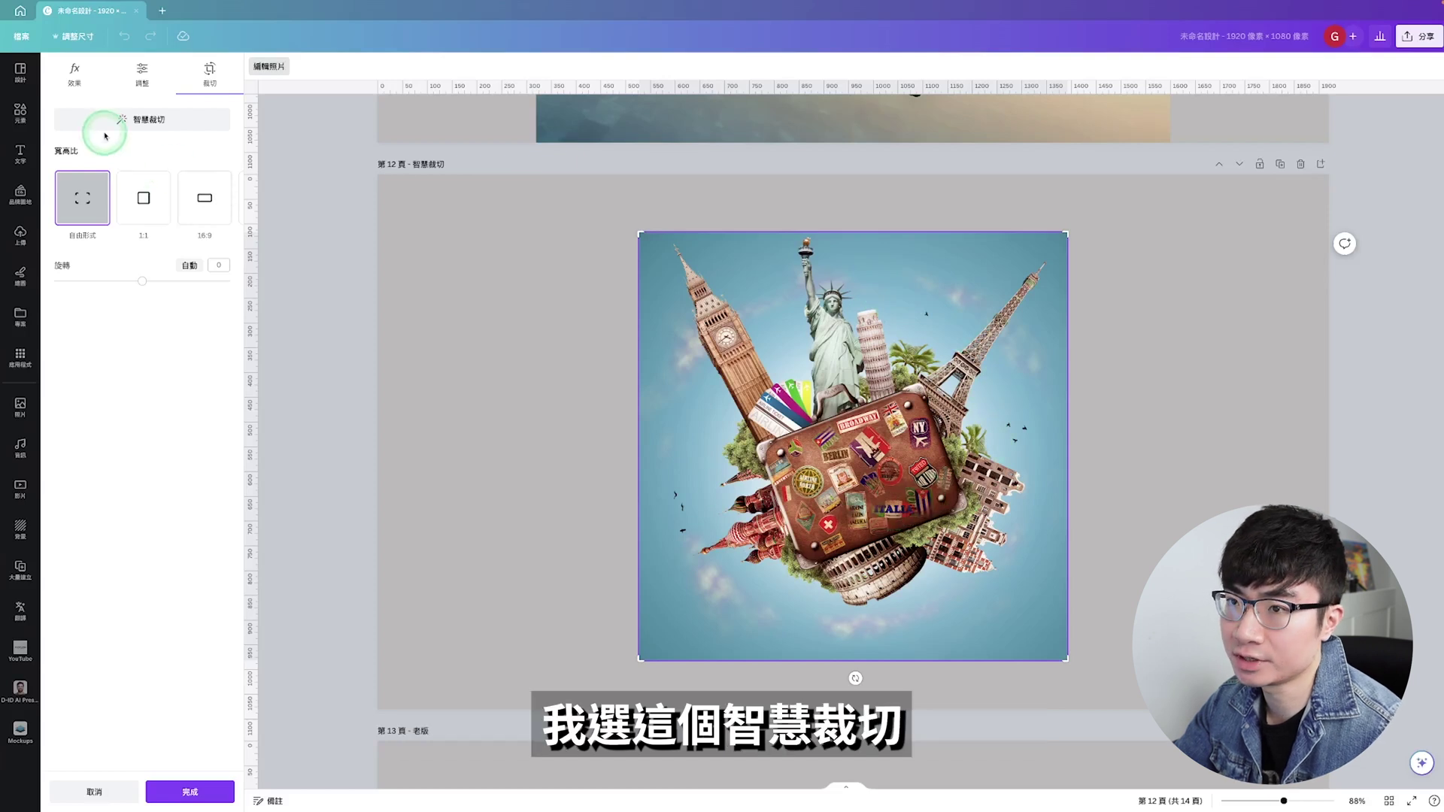
click(135, 123)
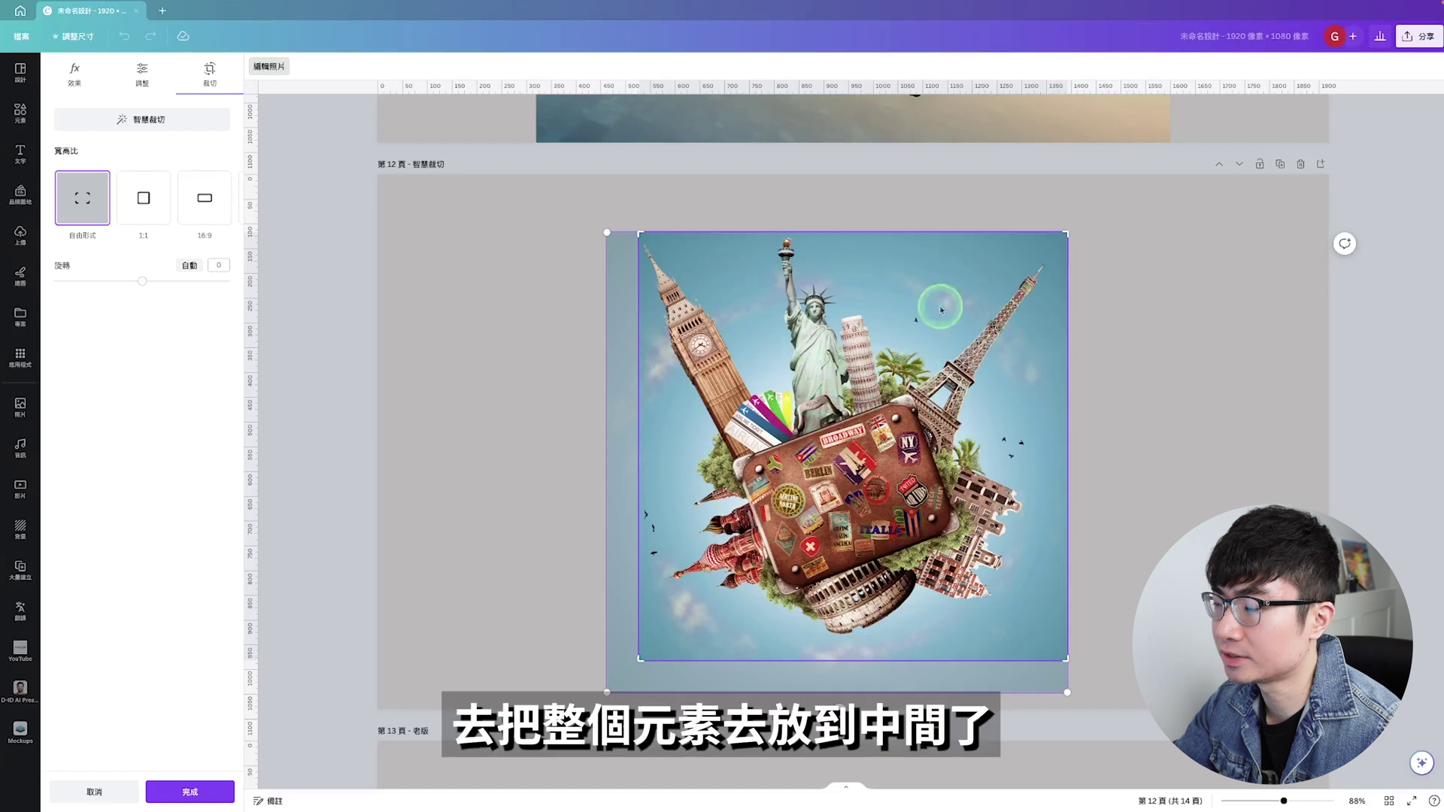
key(Return)
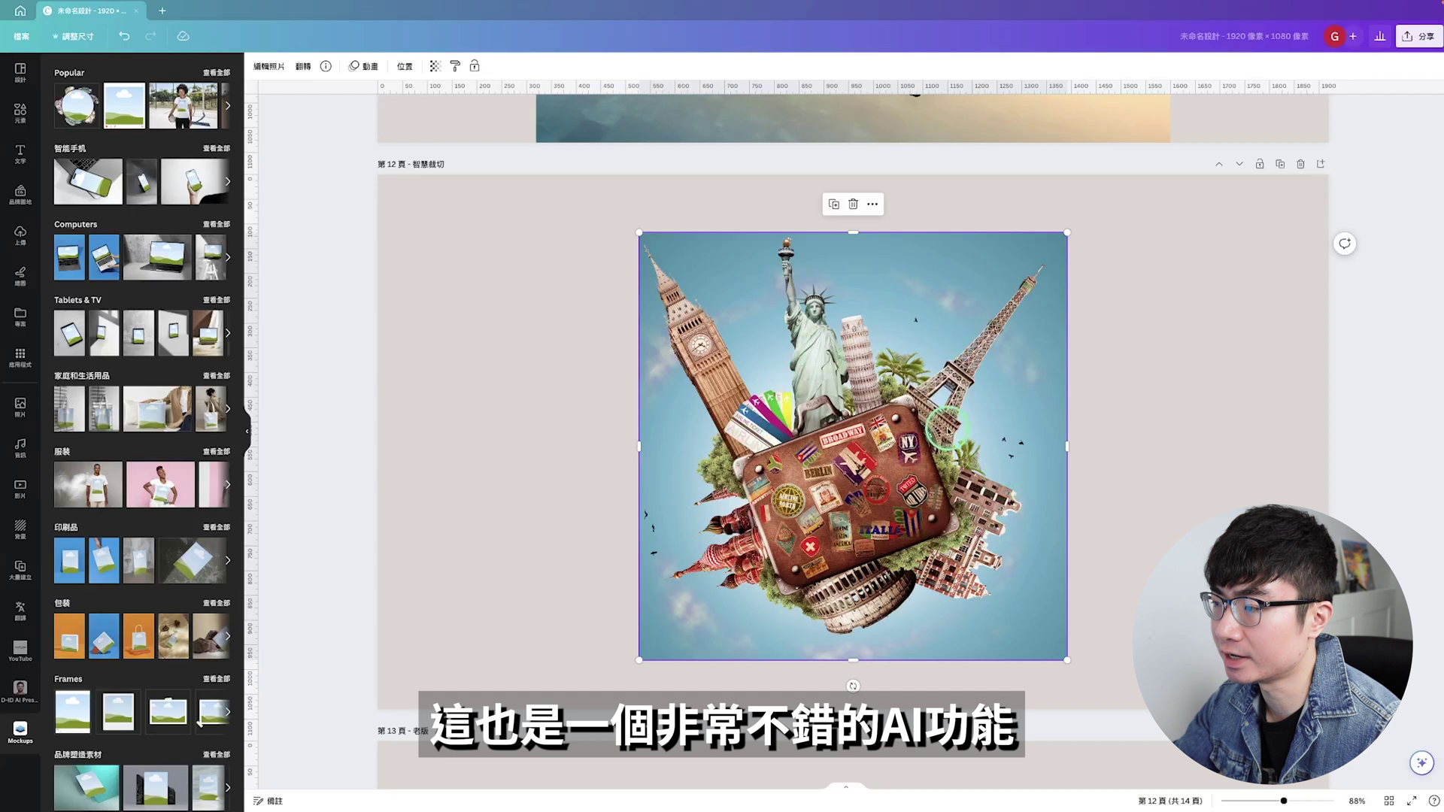
Remove the white background from the page 13 chayote photo with the new editor's background remover (背景移除工具)
scroll(1008, 562, down, 5)
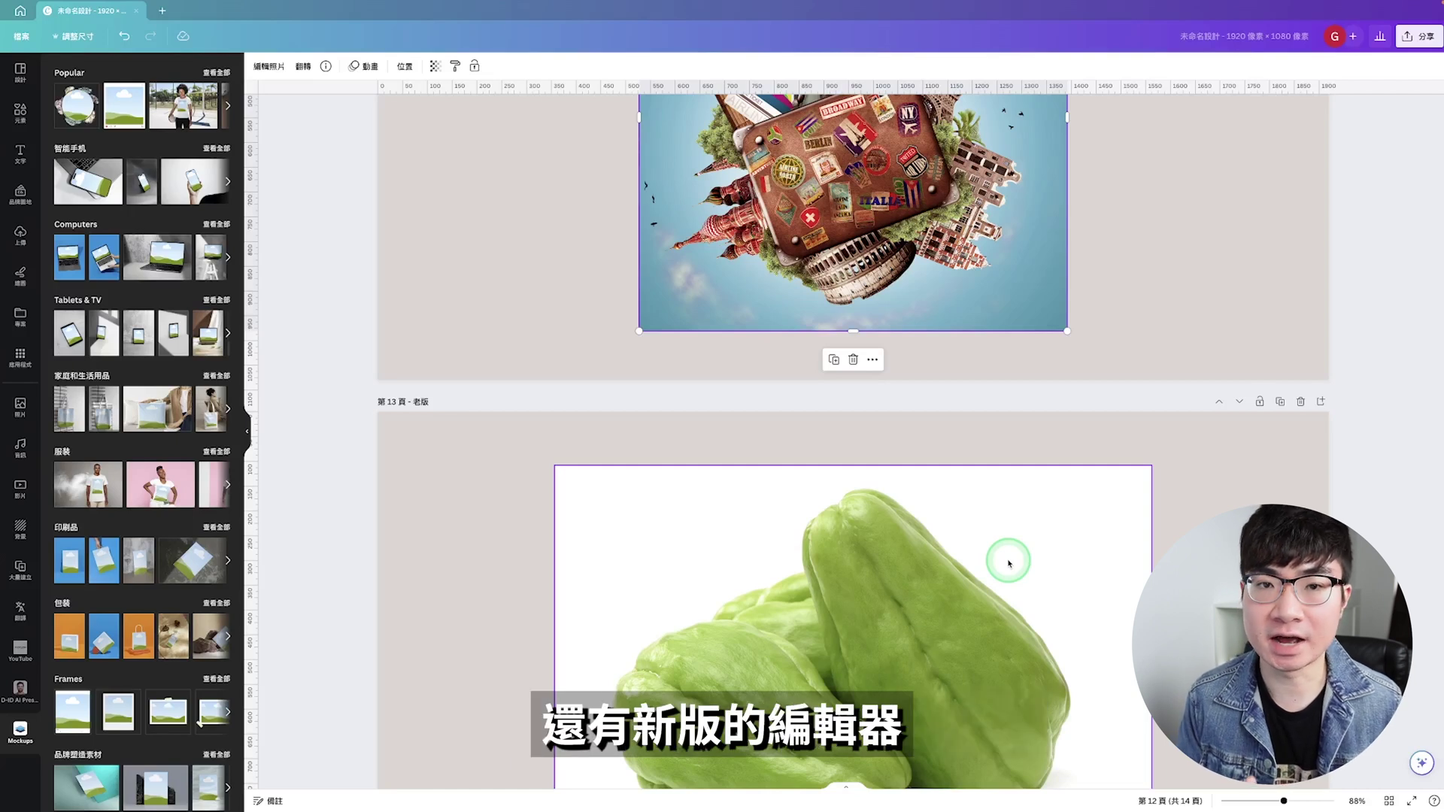
scroll(1008, 562, down, 4)
click(635, 273)
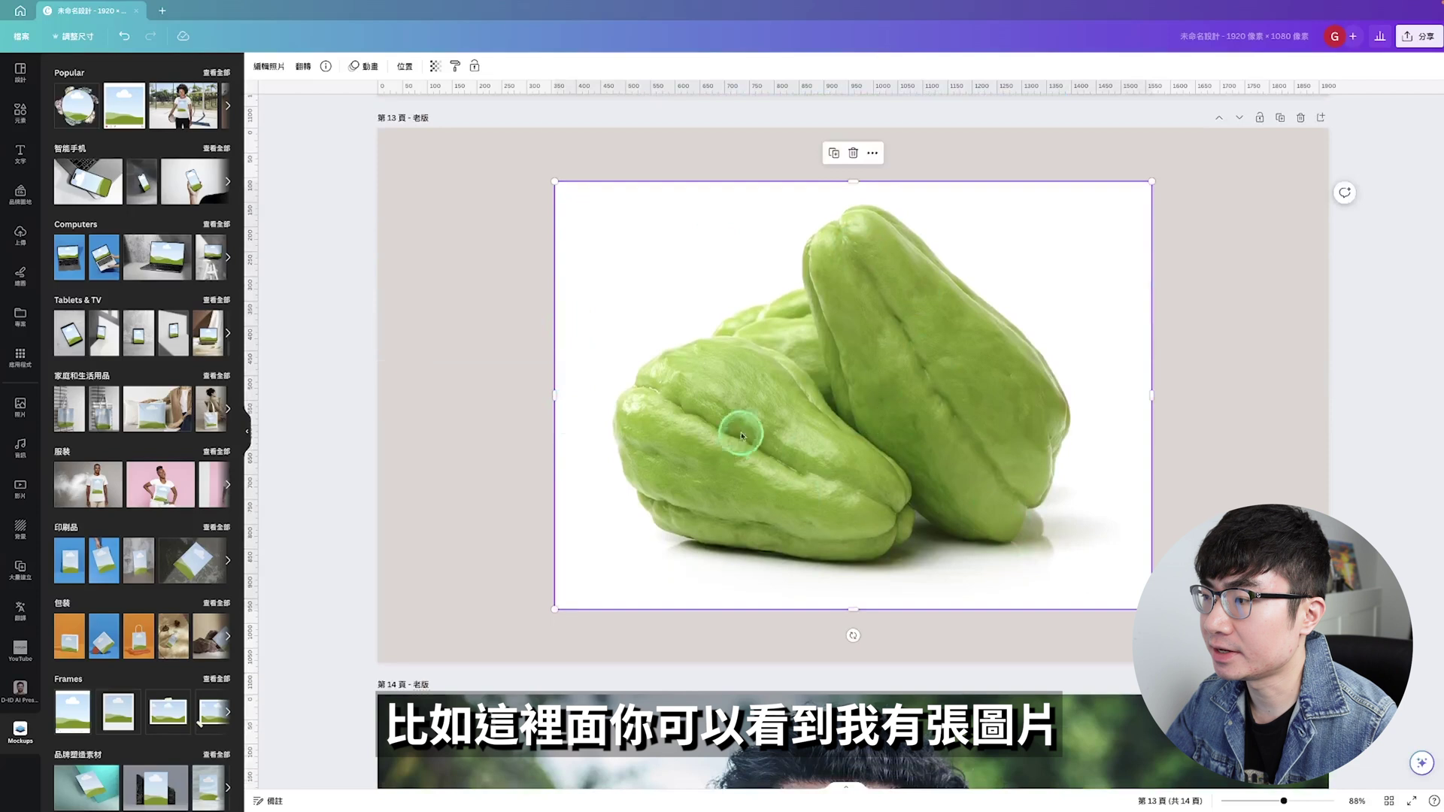
click(268, 66)
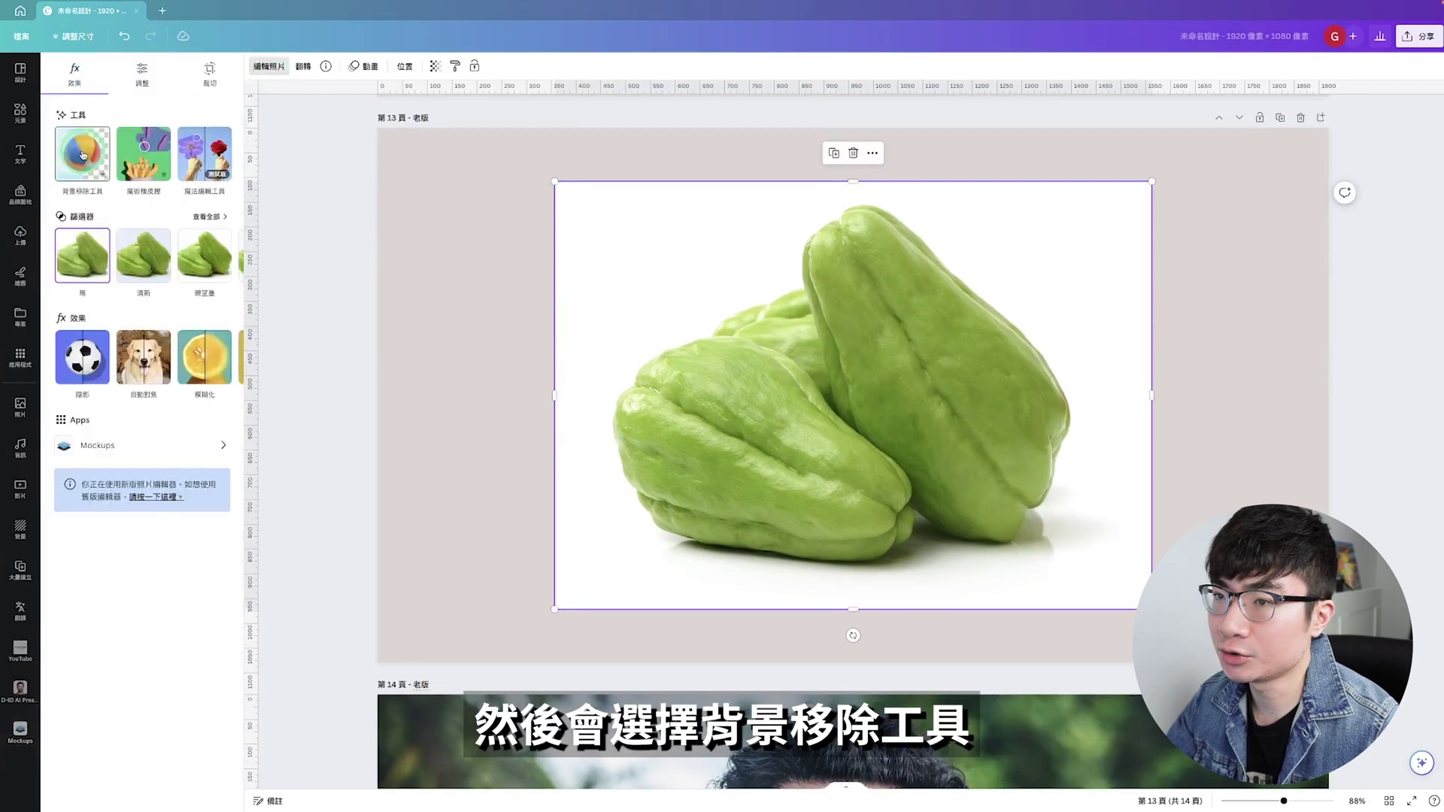
click(82, 155)
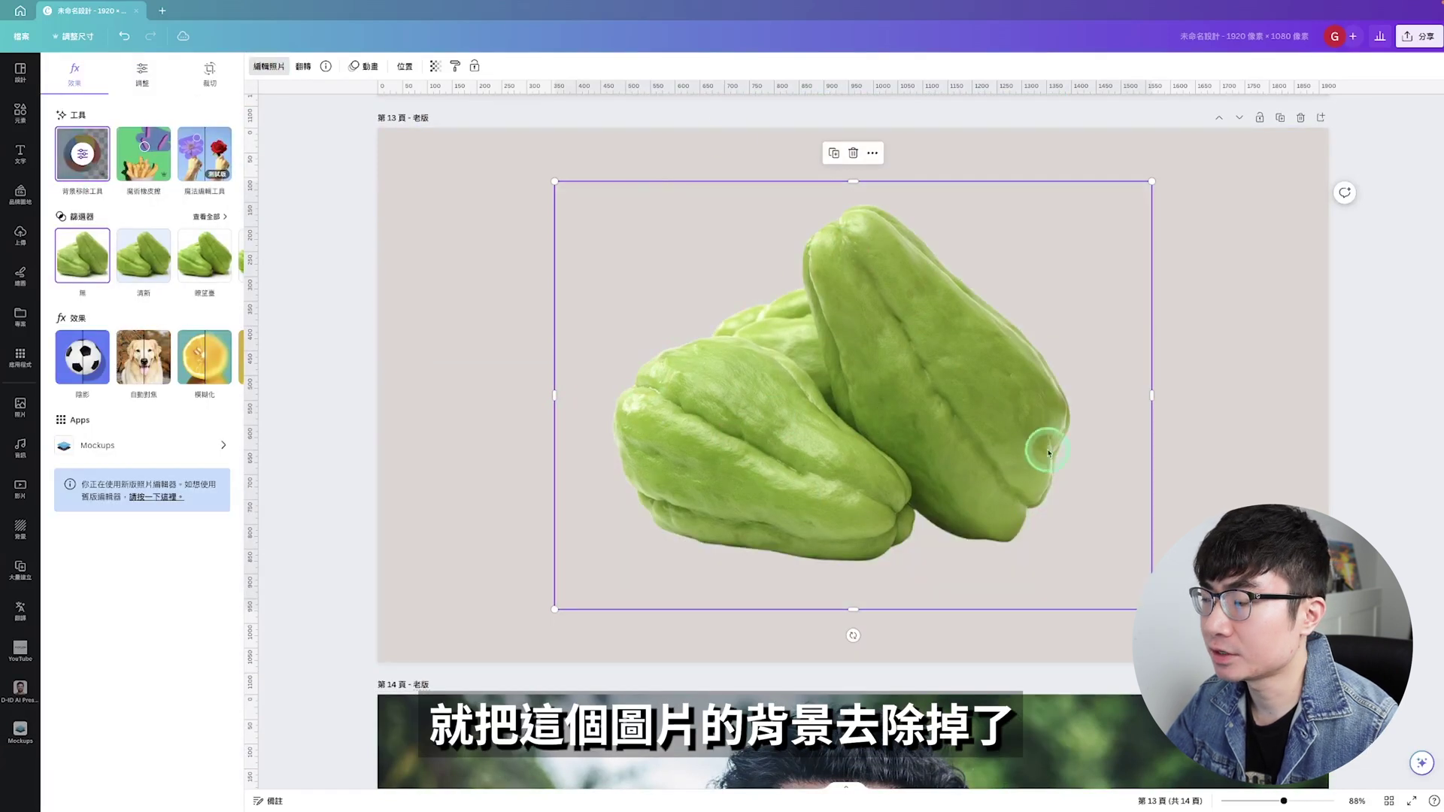
Switch back to the old photo editor and remove the page 13 chayote photo's background there
click(165, 497)
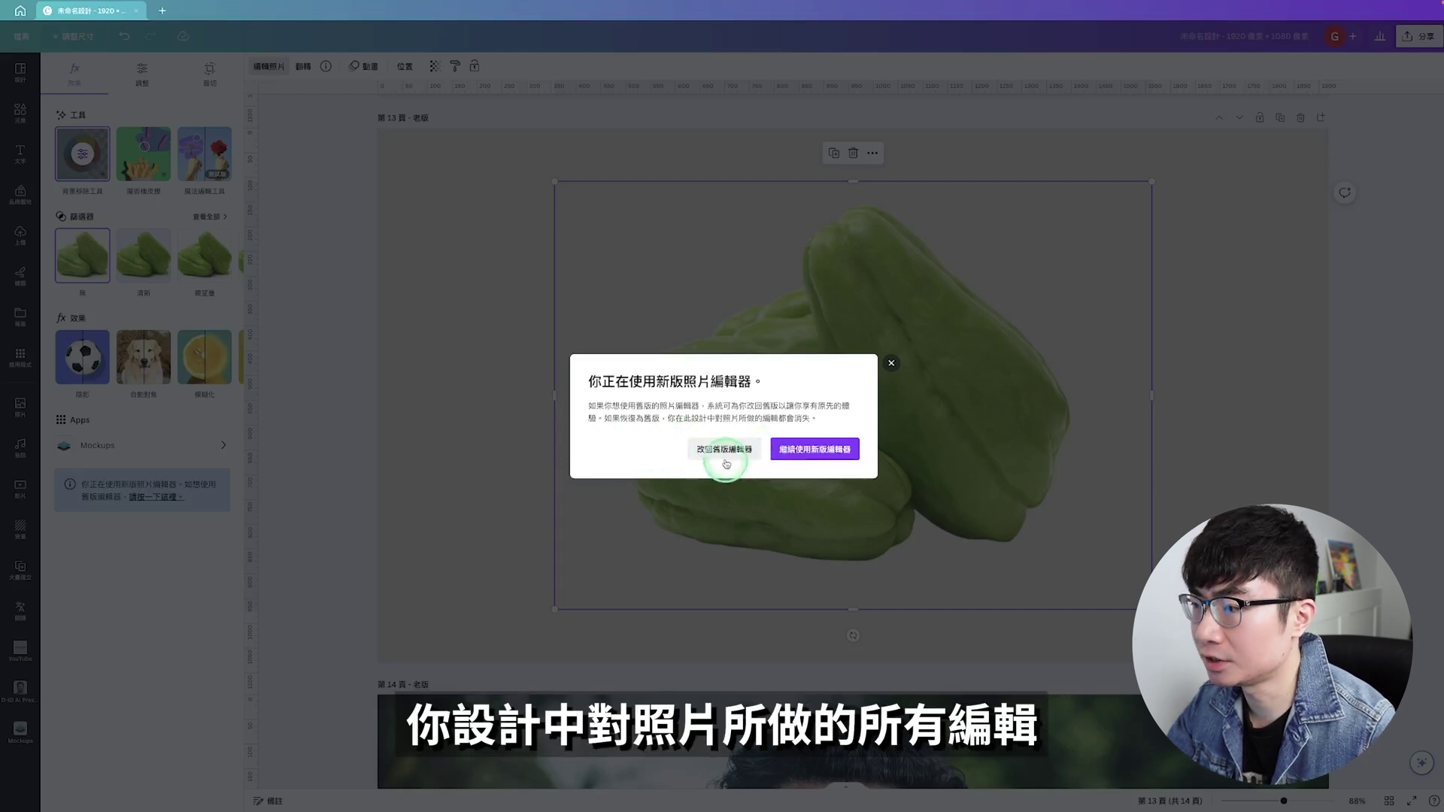
click(701, 452)
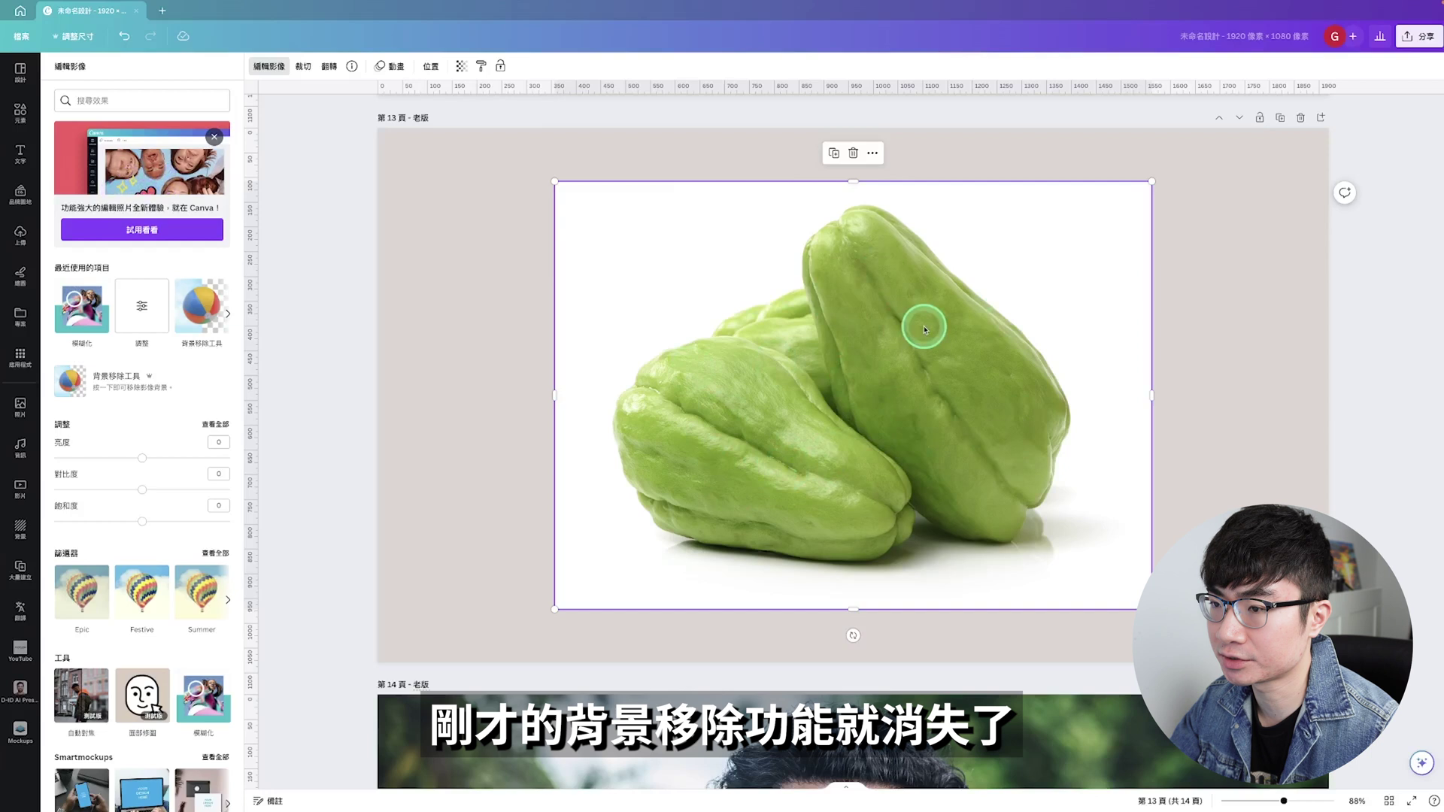
click(205, 315)
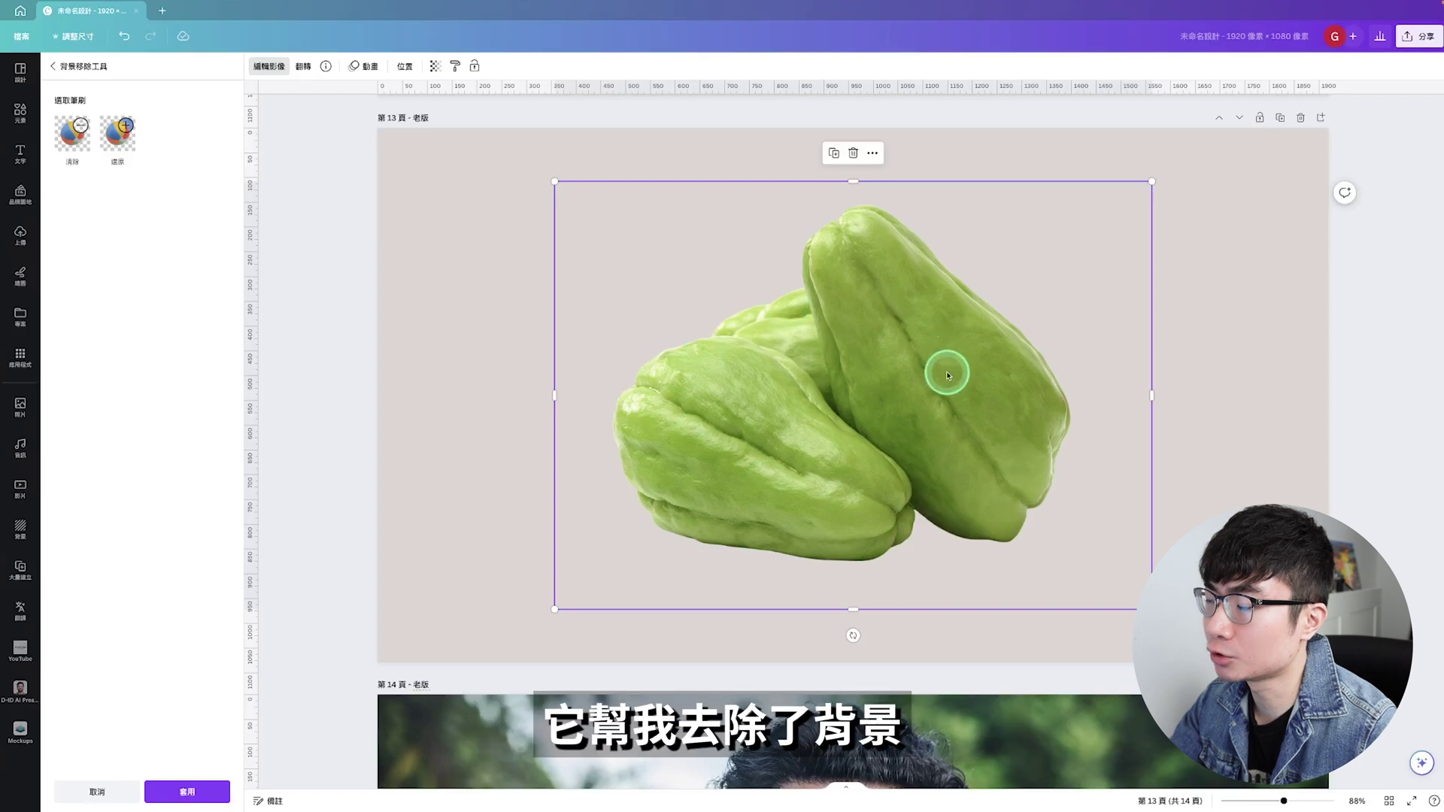
click(53, 66)
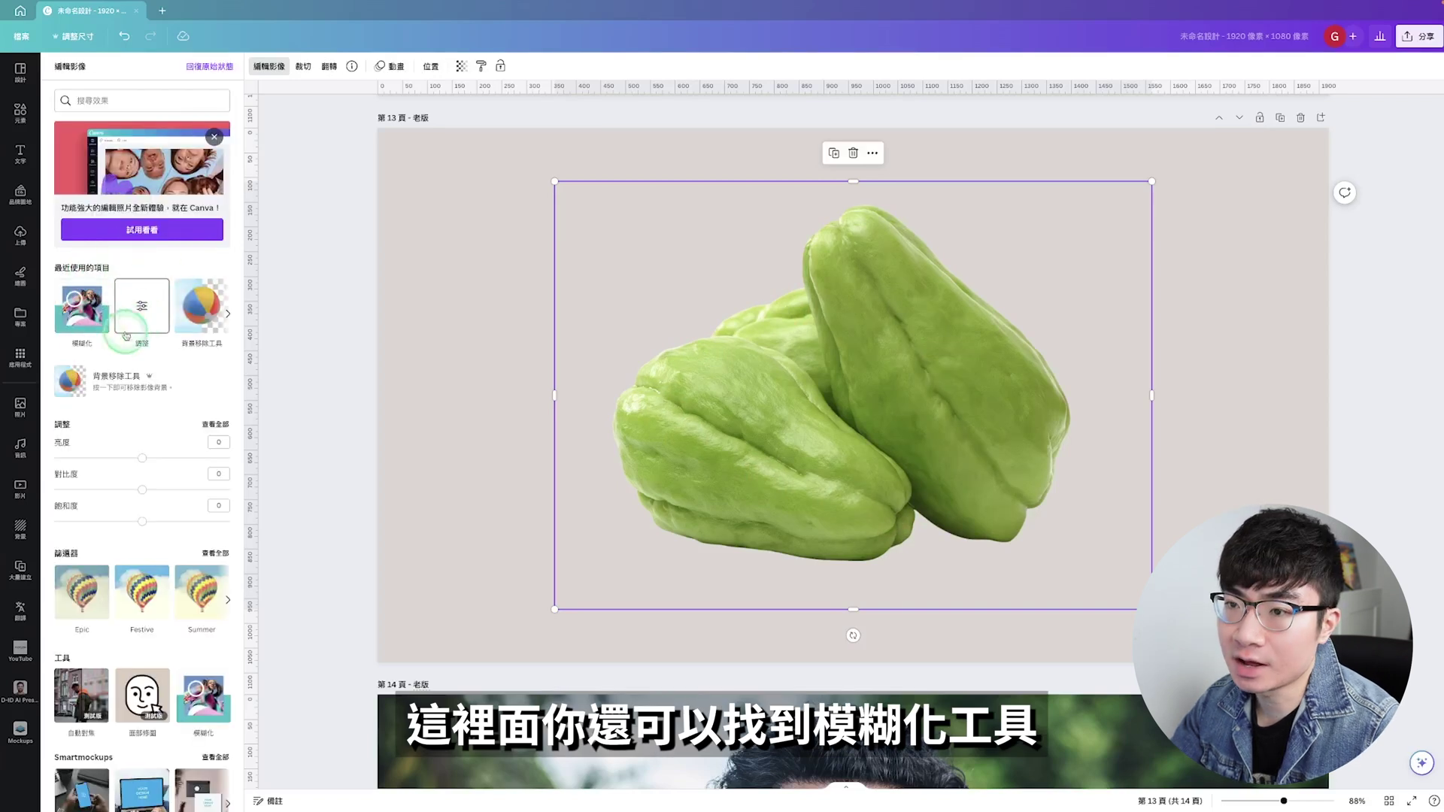
Retouch the page 14 portrait of the smiling man with face retouch (面部修圖), using smooth skin (撫平肌膚)
click(228, 314)
click(199, 326)
scroll(113, 279, down, 2)
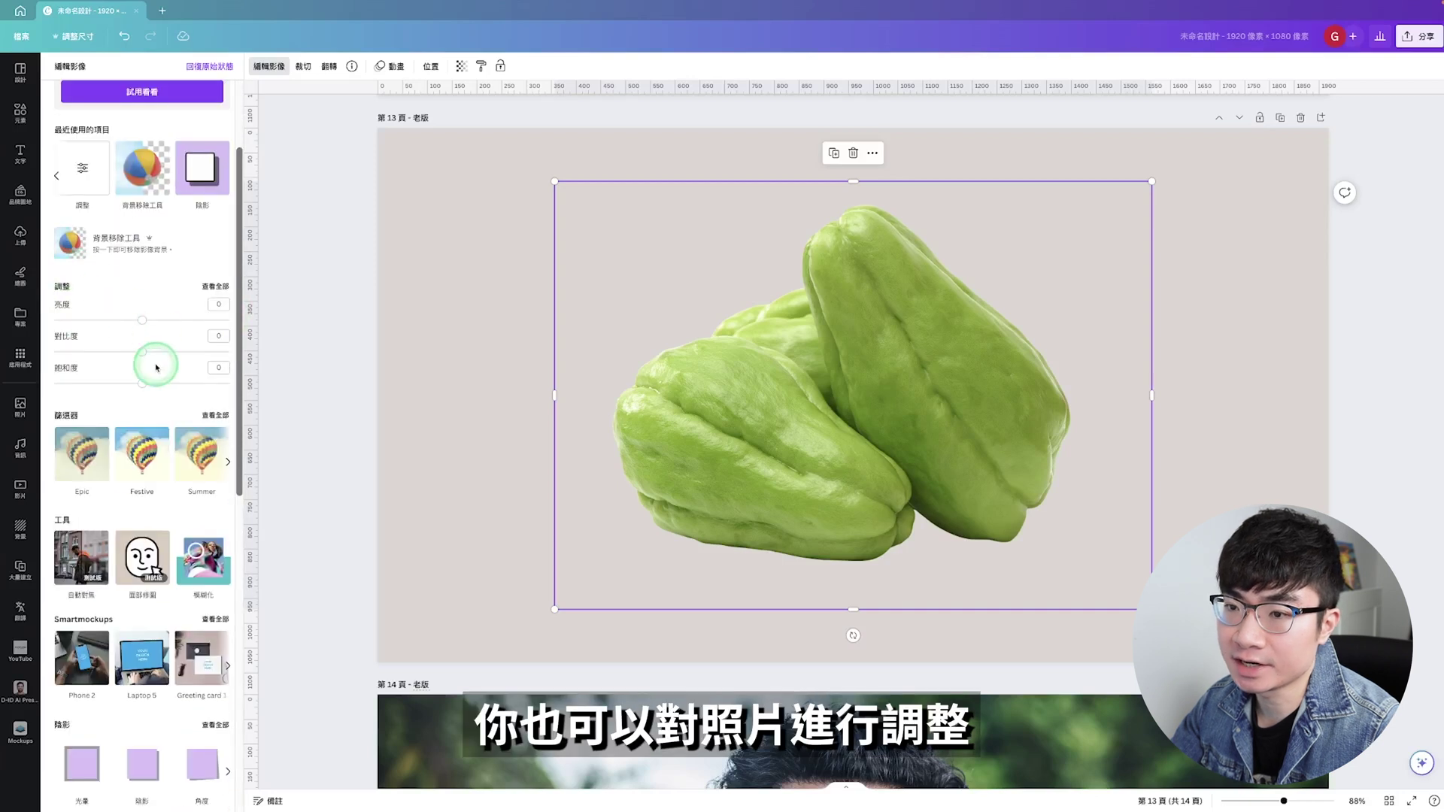
scroll(156, 367, down, 2)
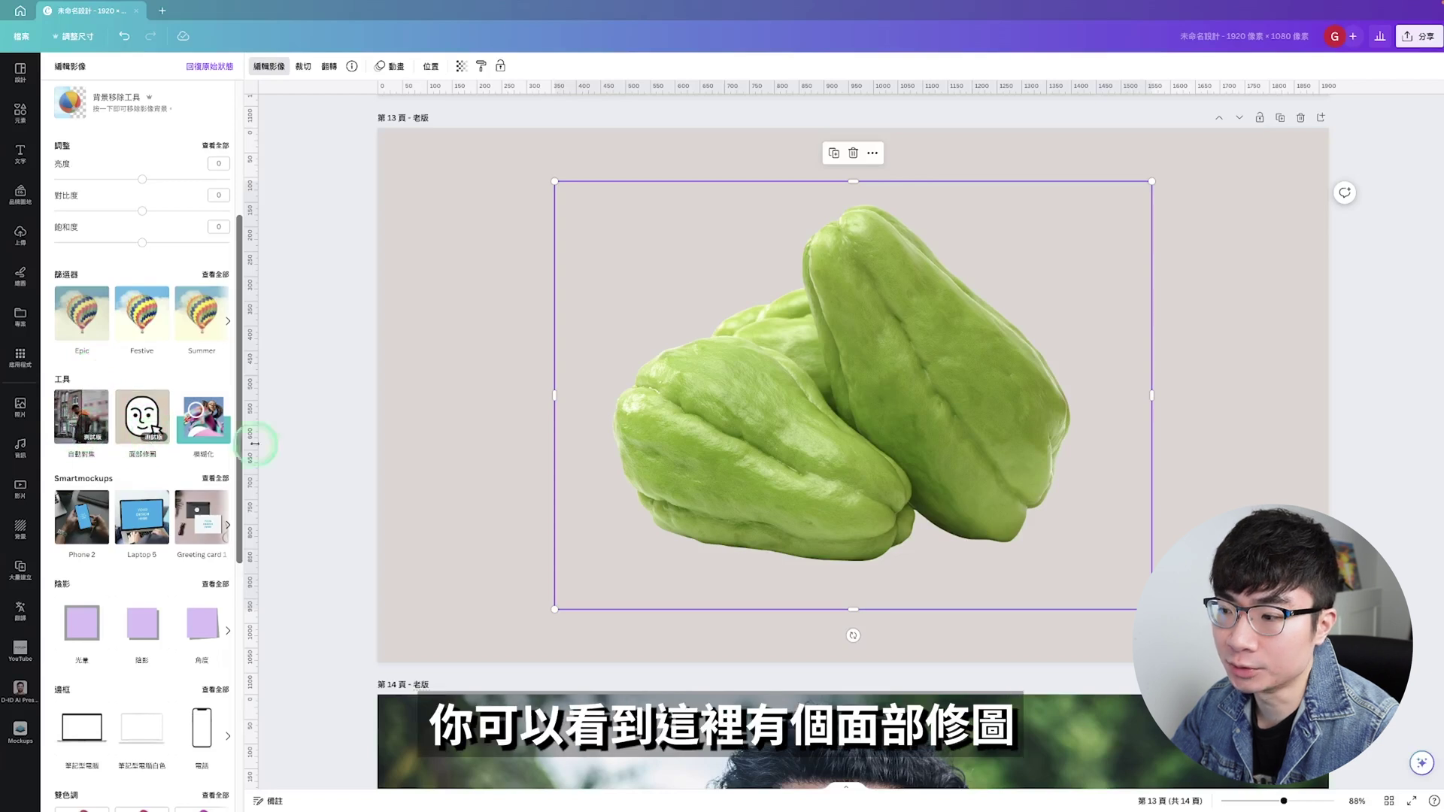
click(451, 752)
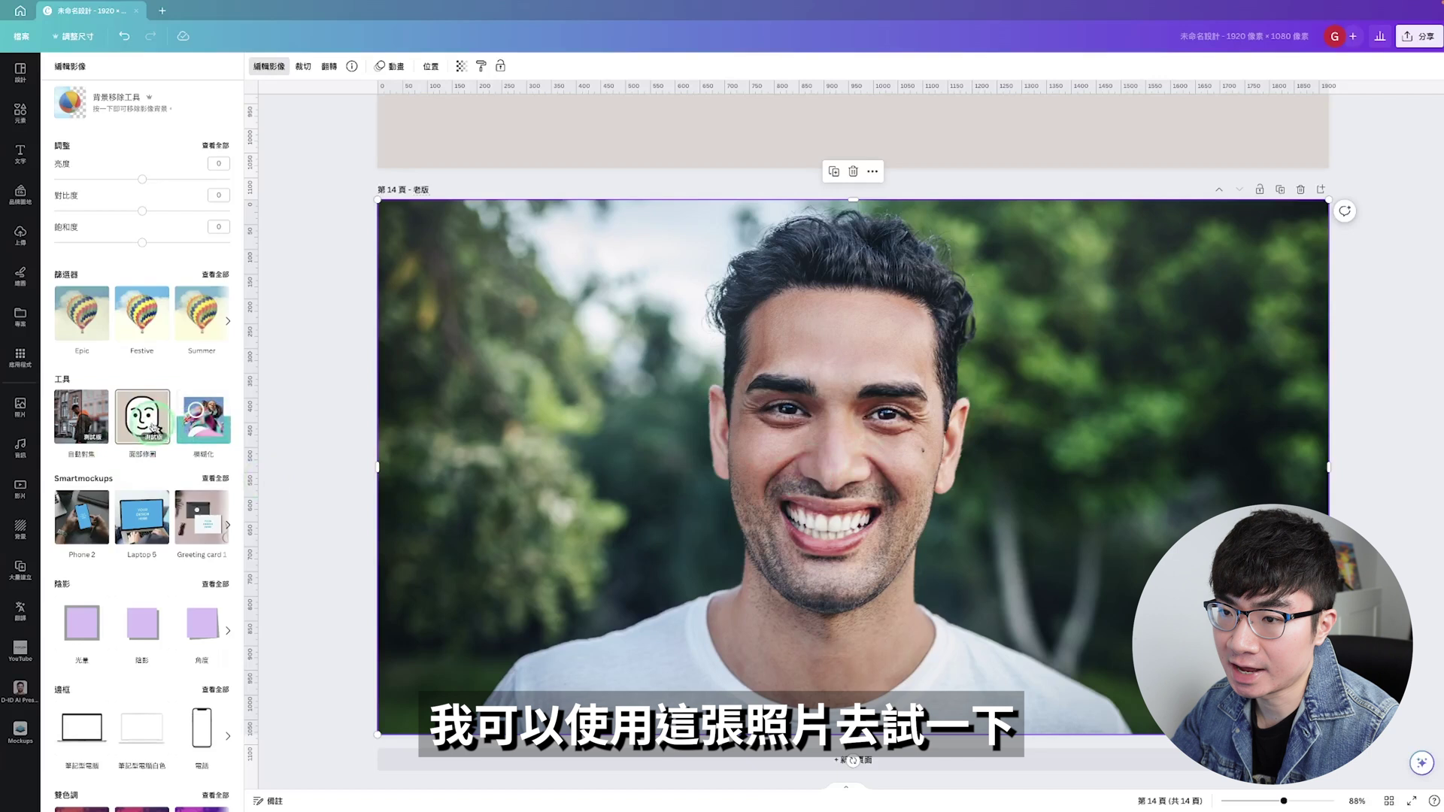
click(143, 417)
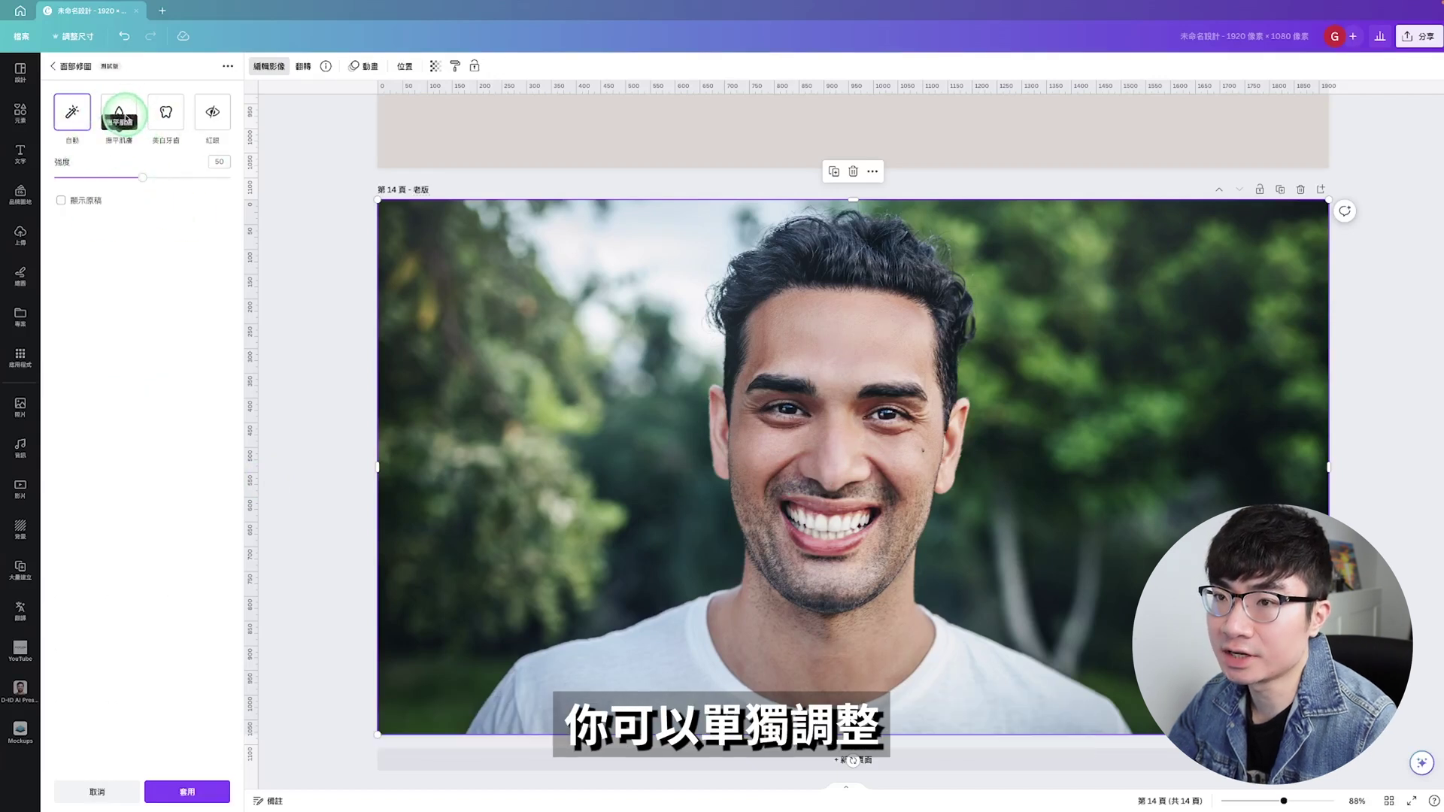
click(120, 114)
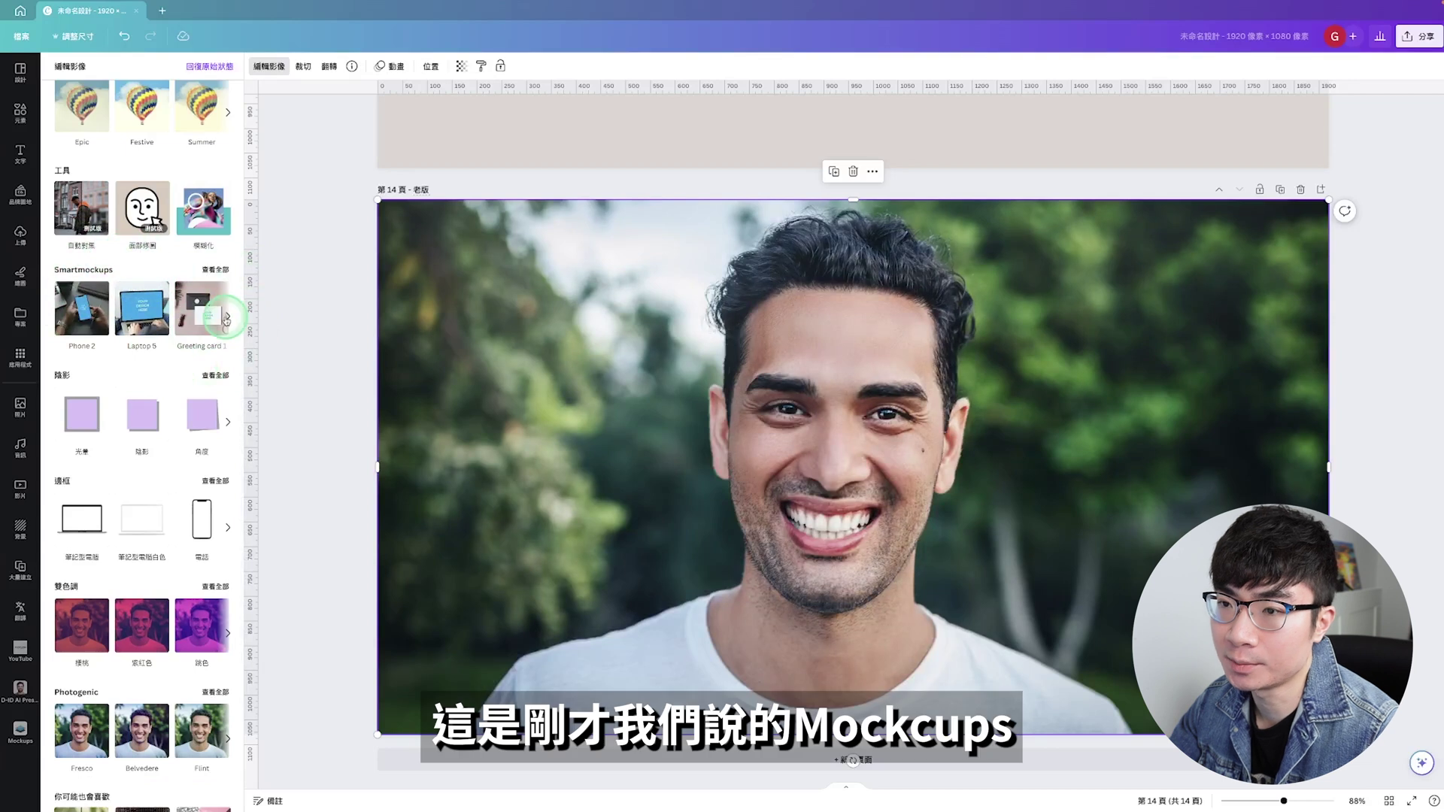
Look through the old editor's Smartmockups, shadow, frame, duotone and Photogenic filter options for the page 14 portrait
scroll(226, 319, down, 1)
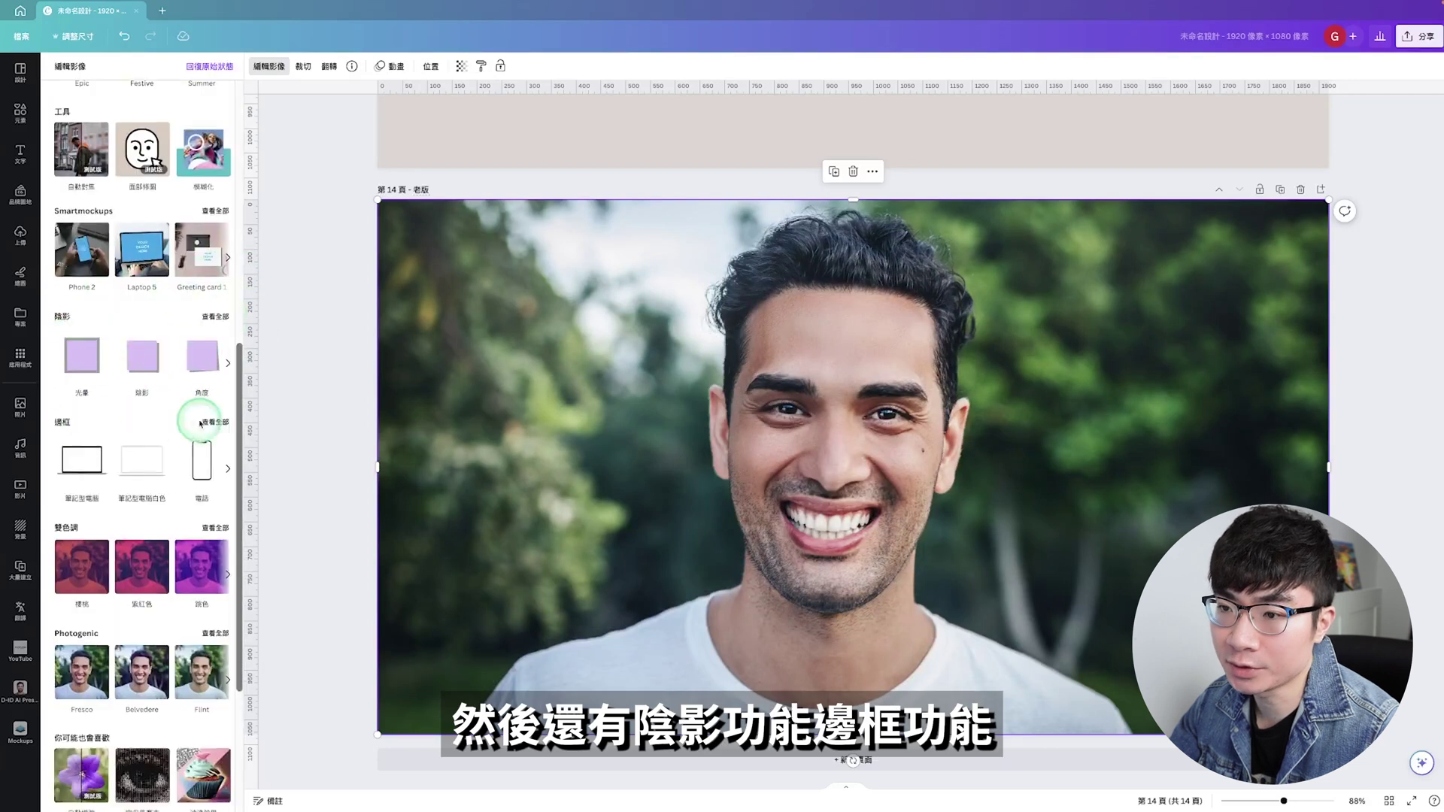
scroll(206, 434, down, 4)
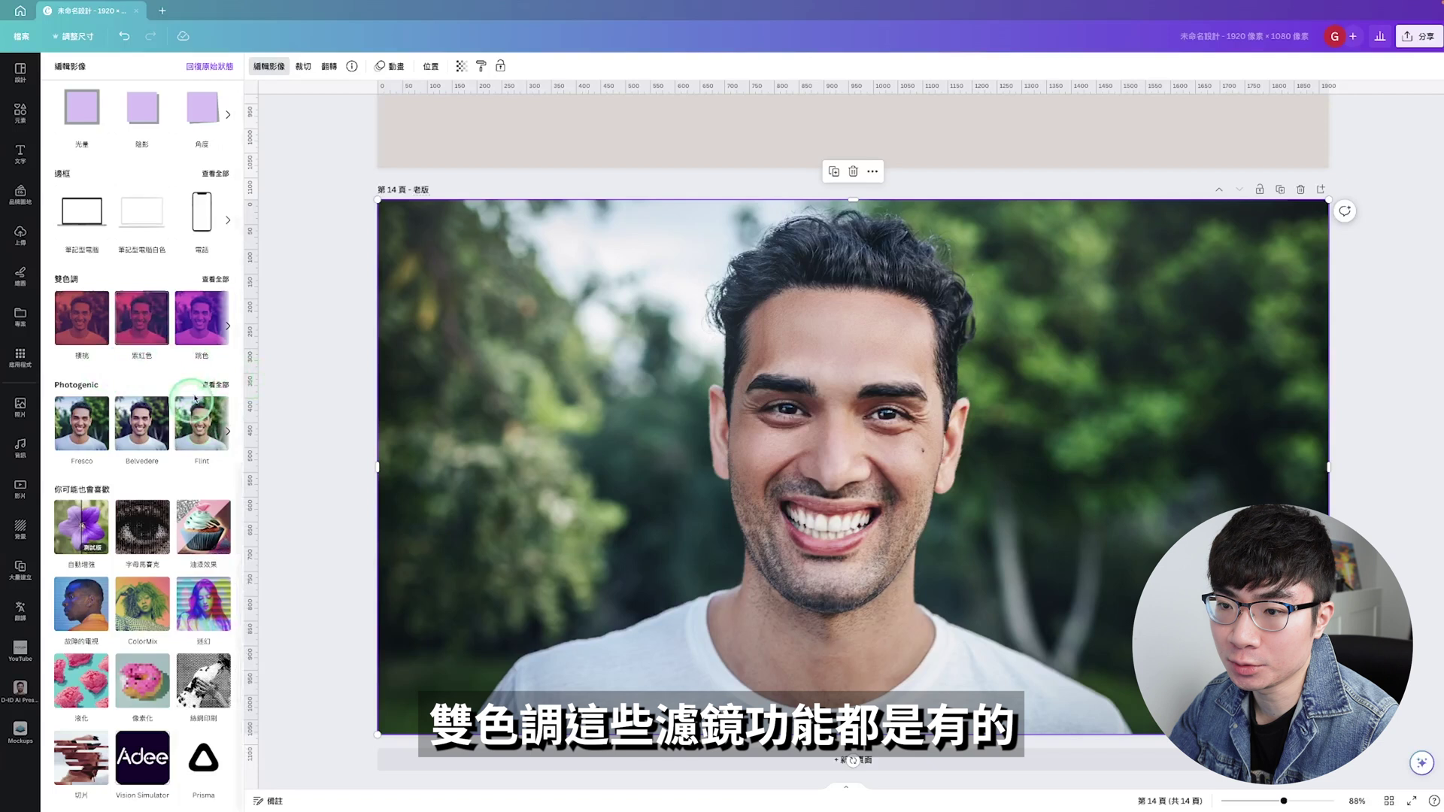